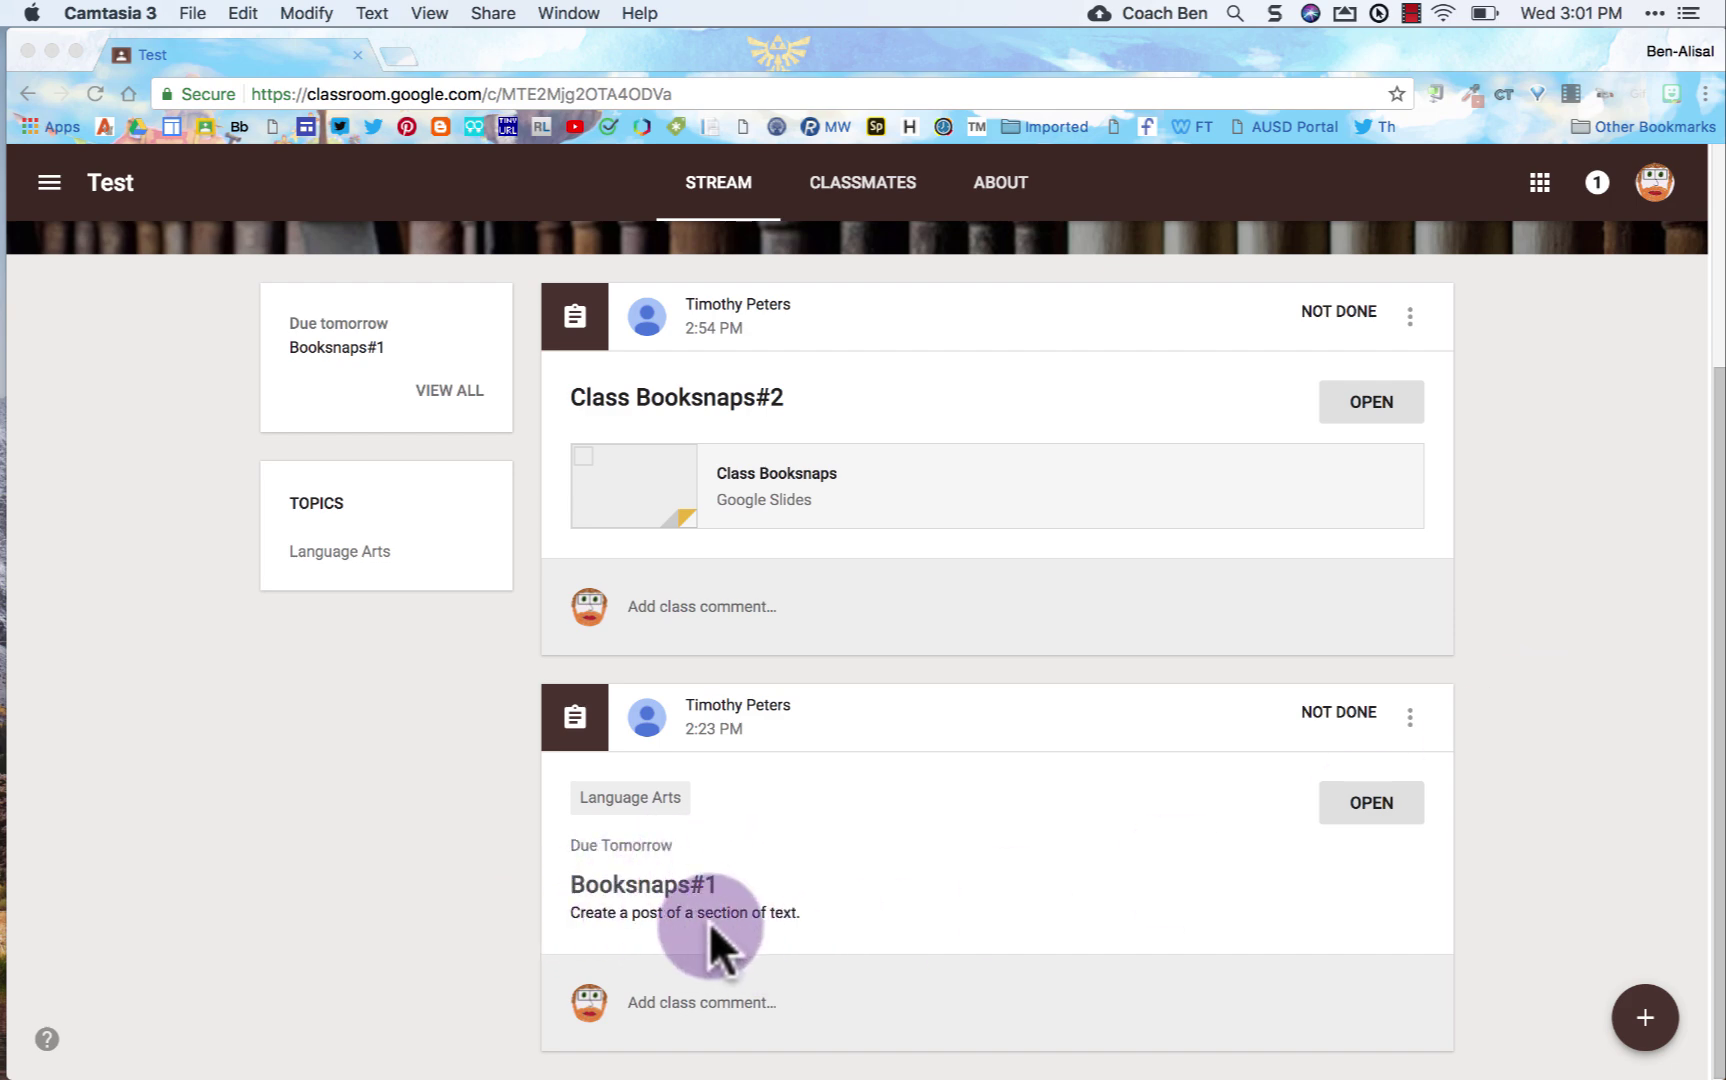
In the Booksnaps#1 assignment, create a new Slides presentation as your work.
{"action": "left_click", "coordinate": [1379, 800]}
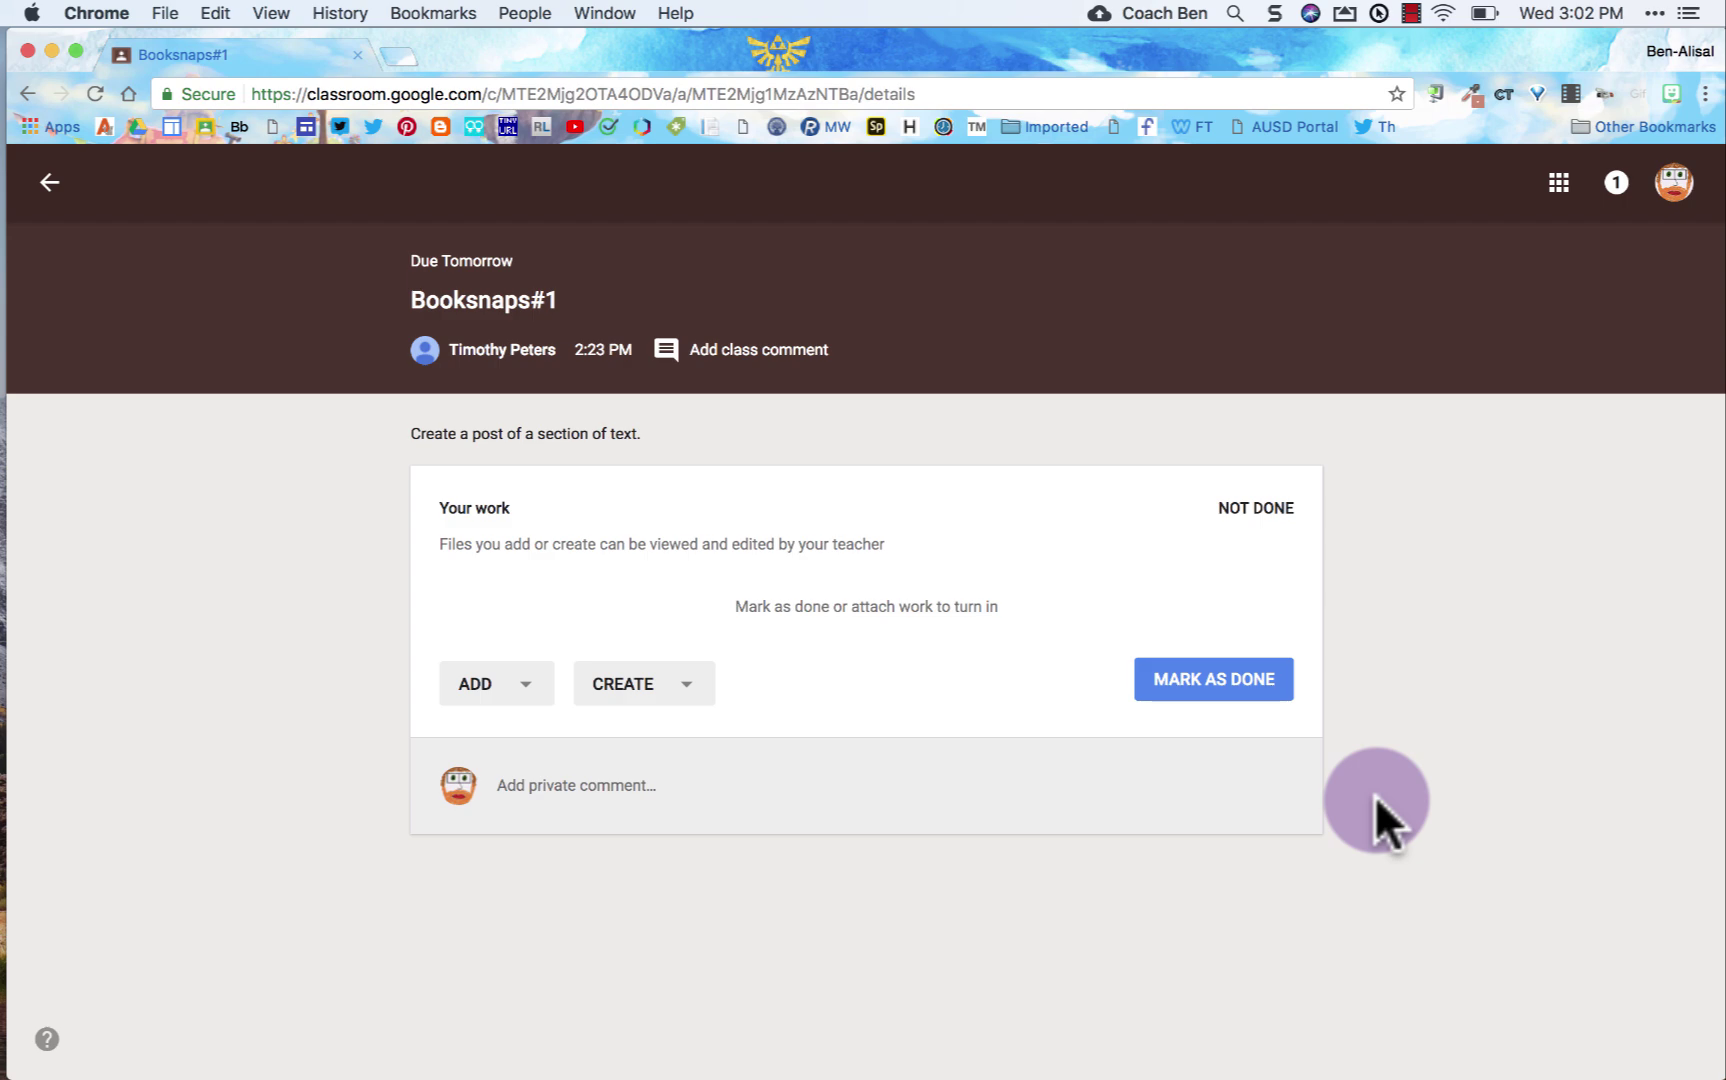
{"action": "left_click", "coordinate": [688, 692]}
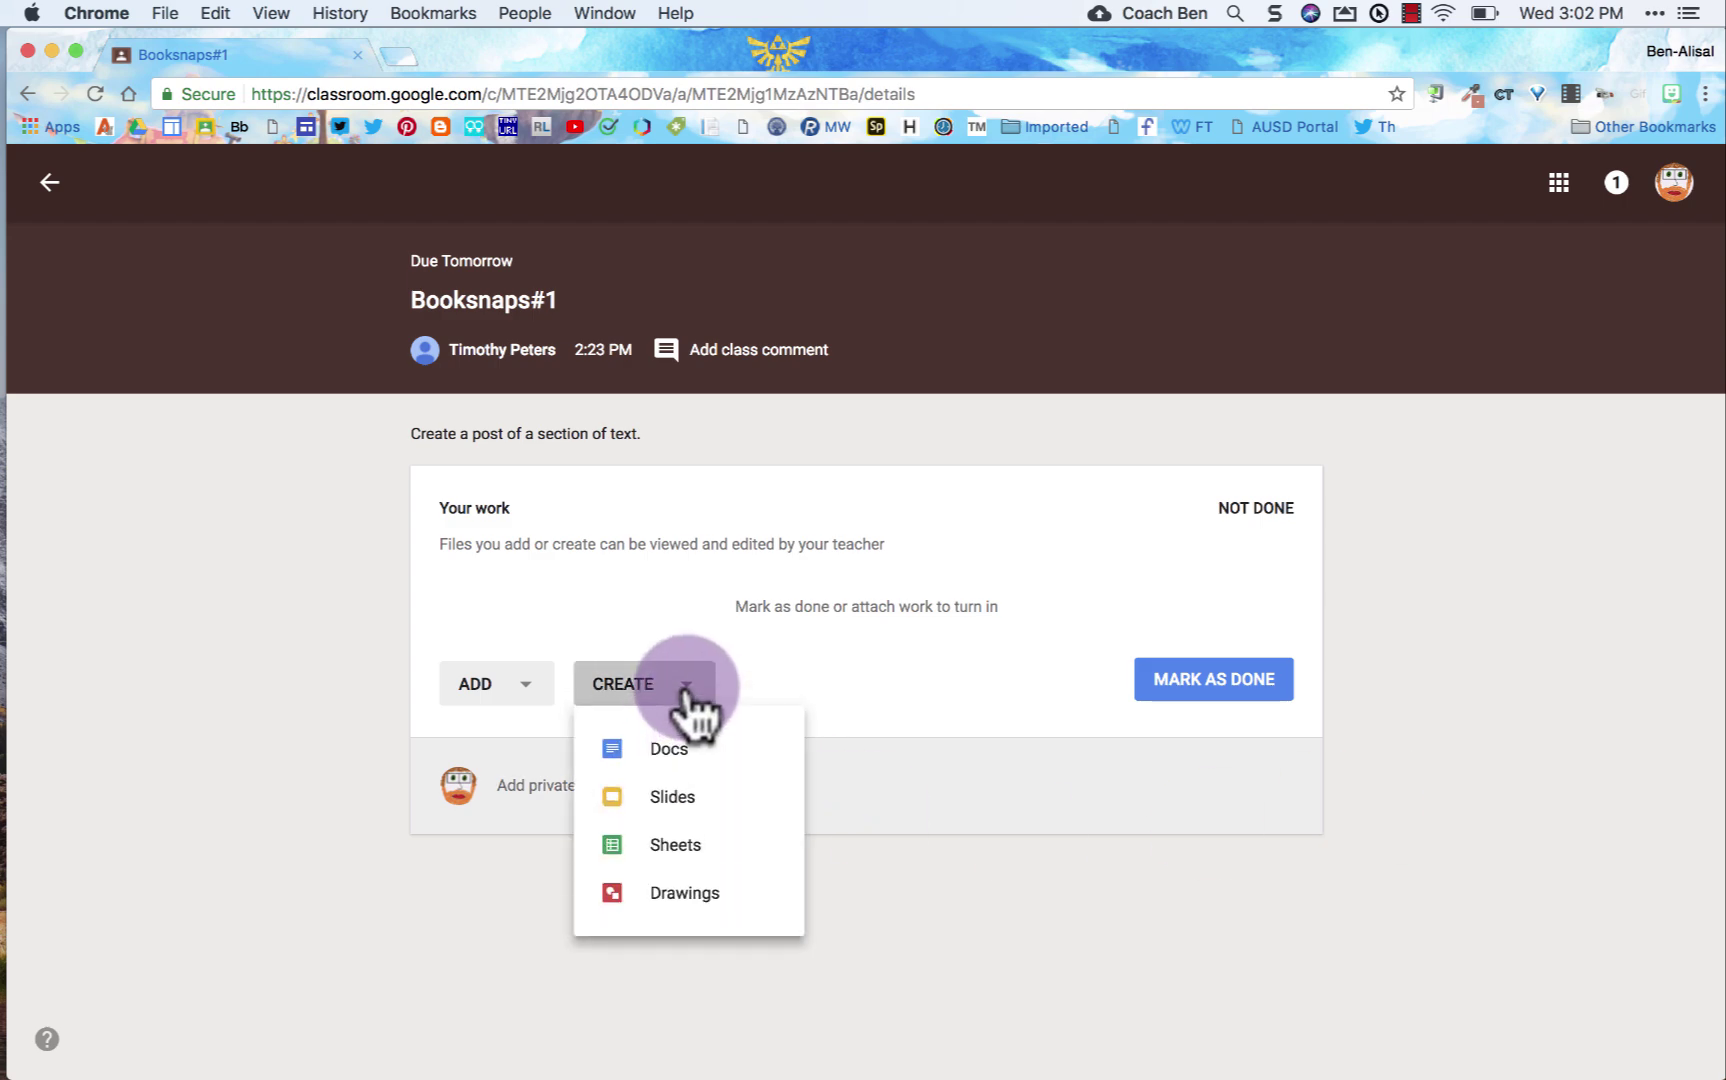
{"action": "left_click", "coordinate": [736, 805]}
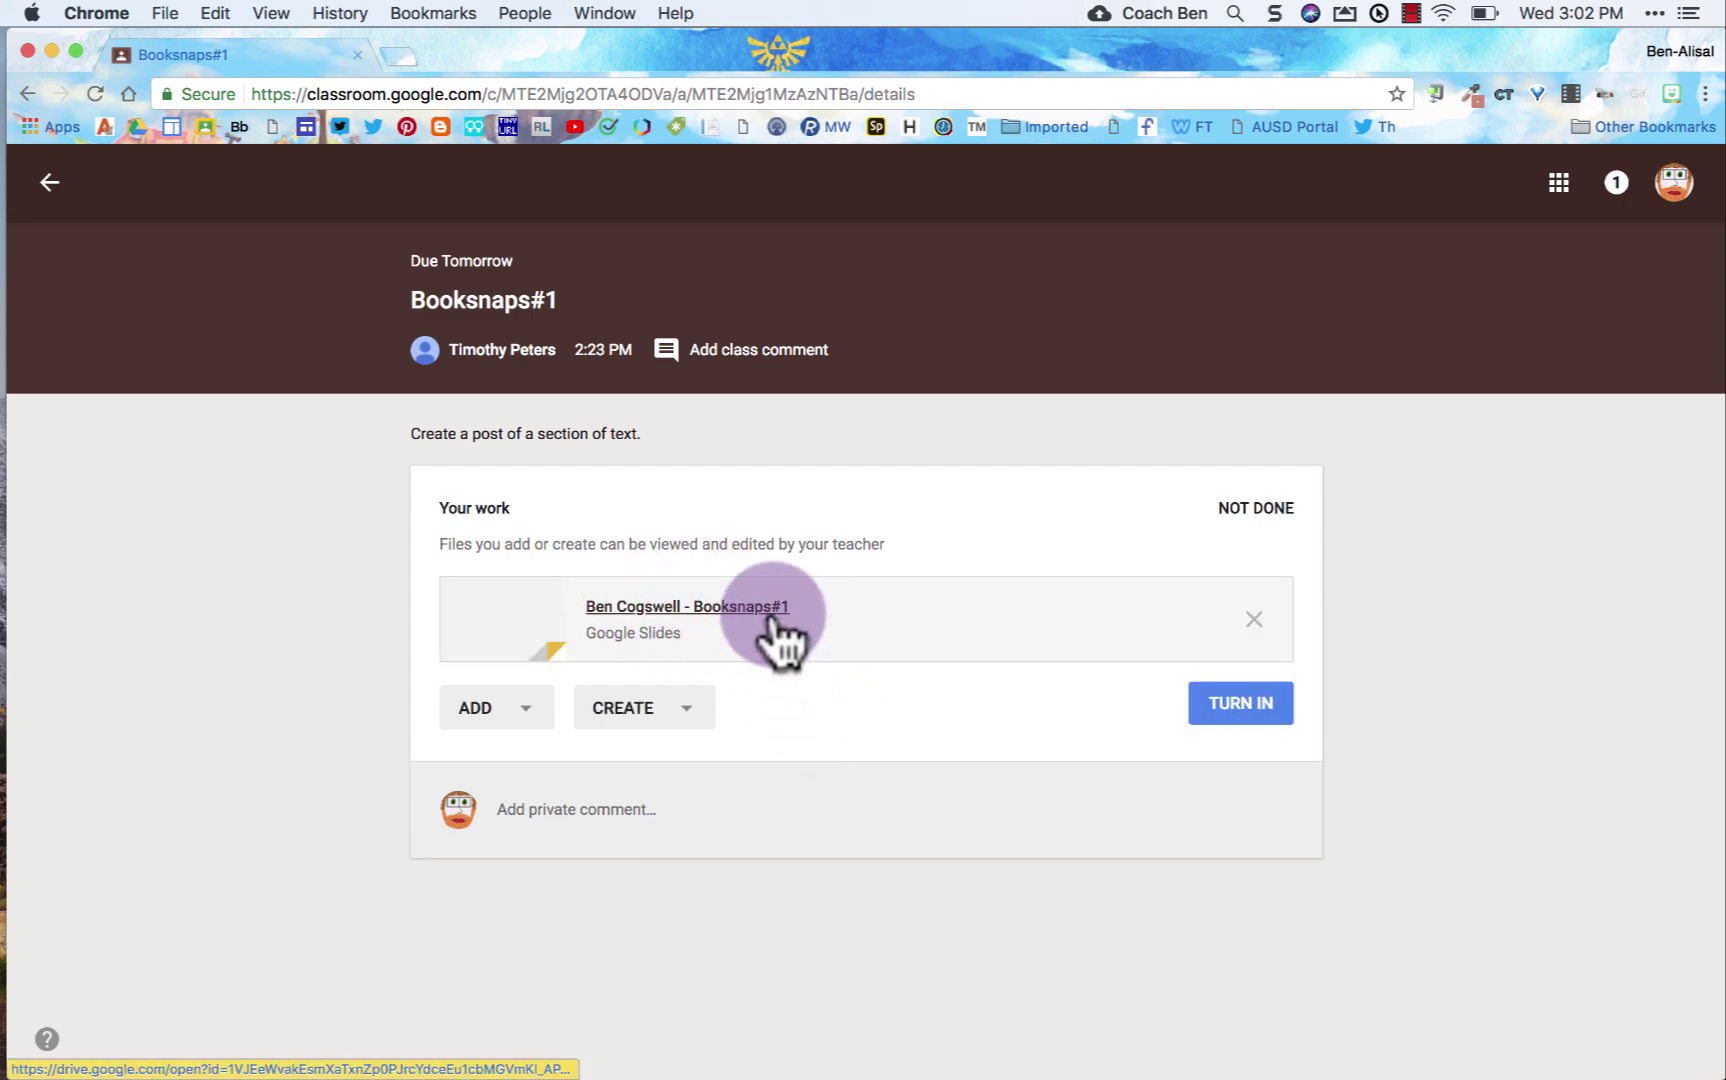
Open the attached Booksnaps#1 presentation and delete its title and subtitle placeholders.
{"action": "left_click", "coordinate": [779, 607]}
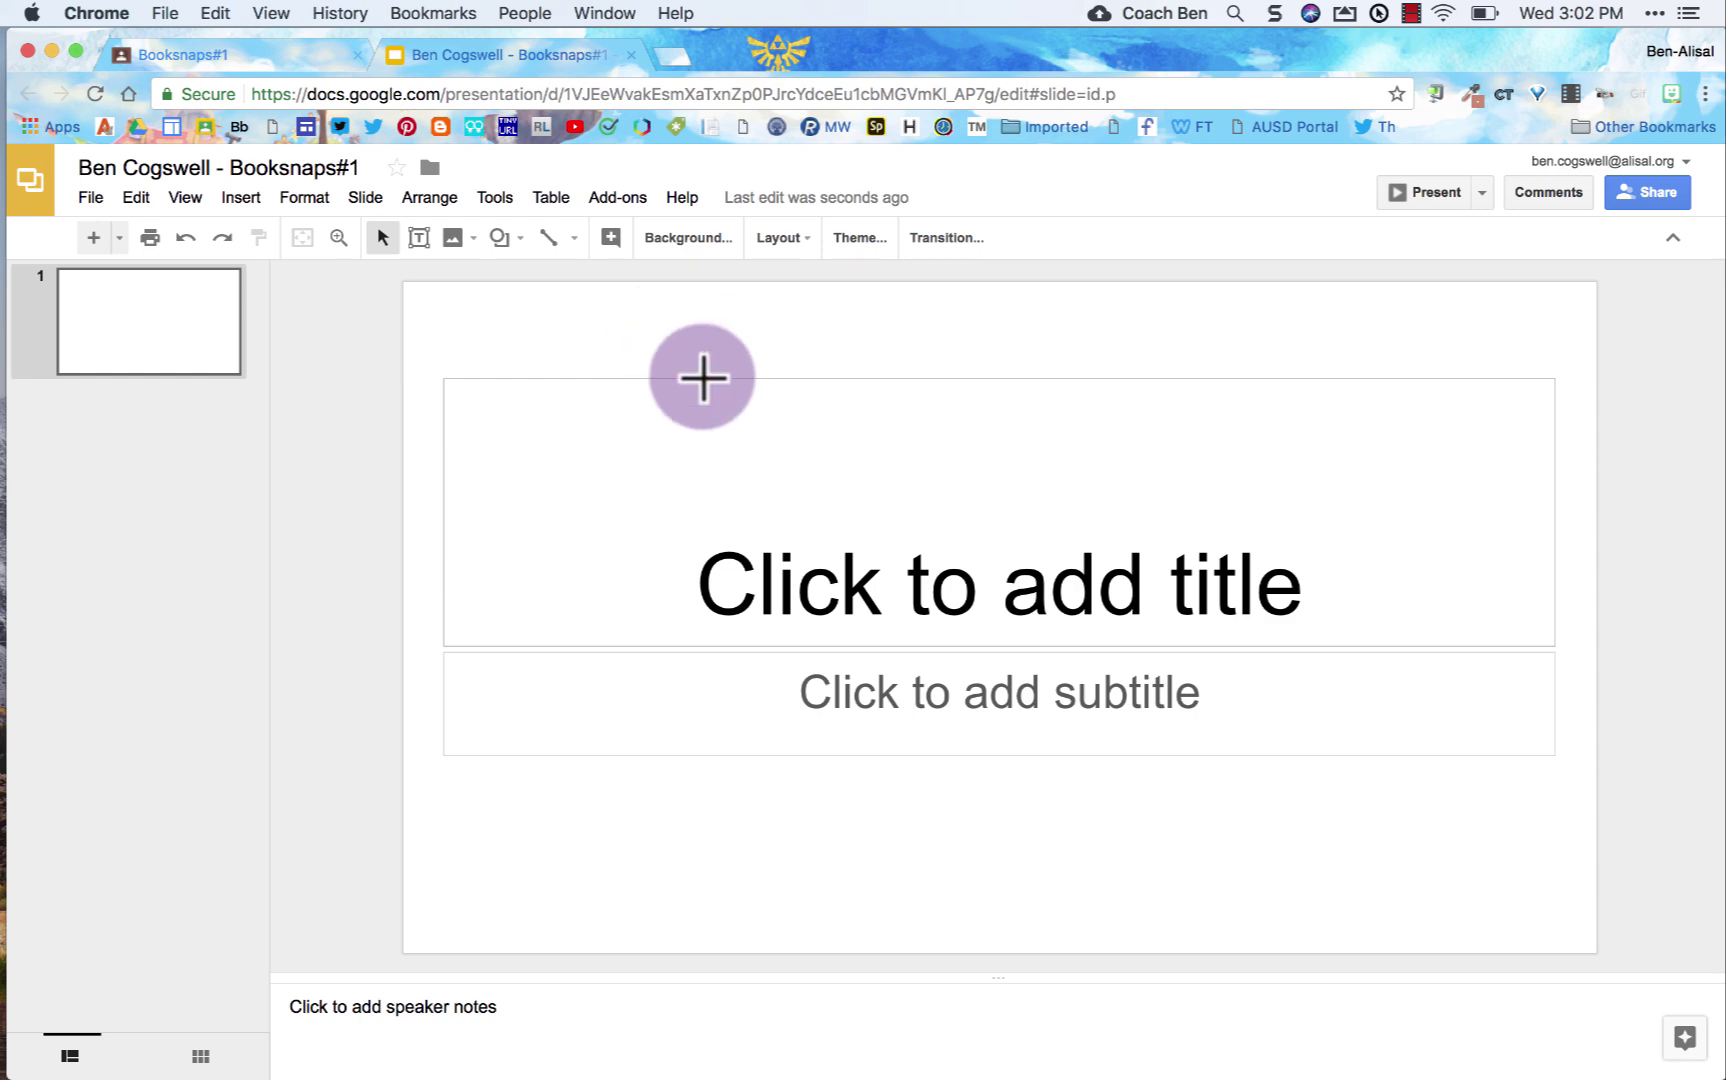
{"action": "left_click_drag", "start_coordinate": [736, 412], "coordinate": [1187, 861]}
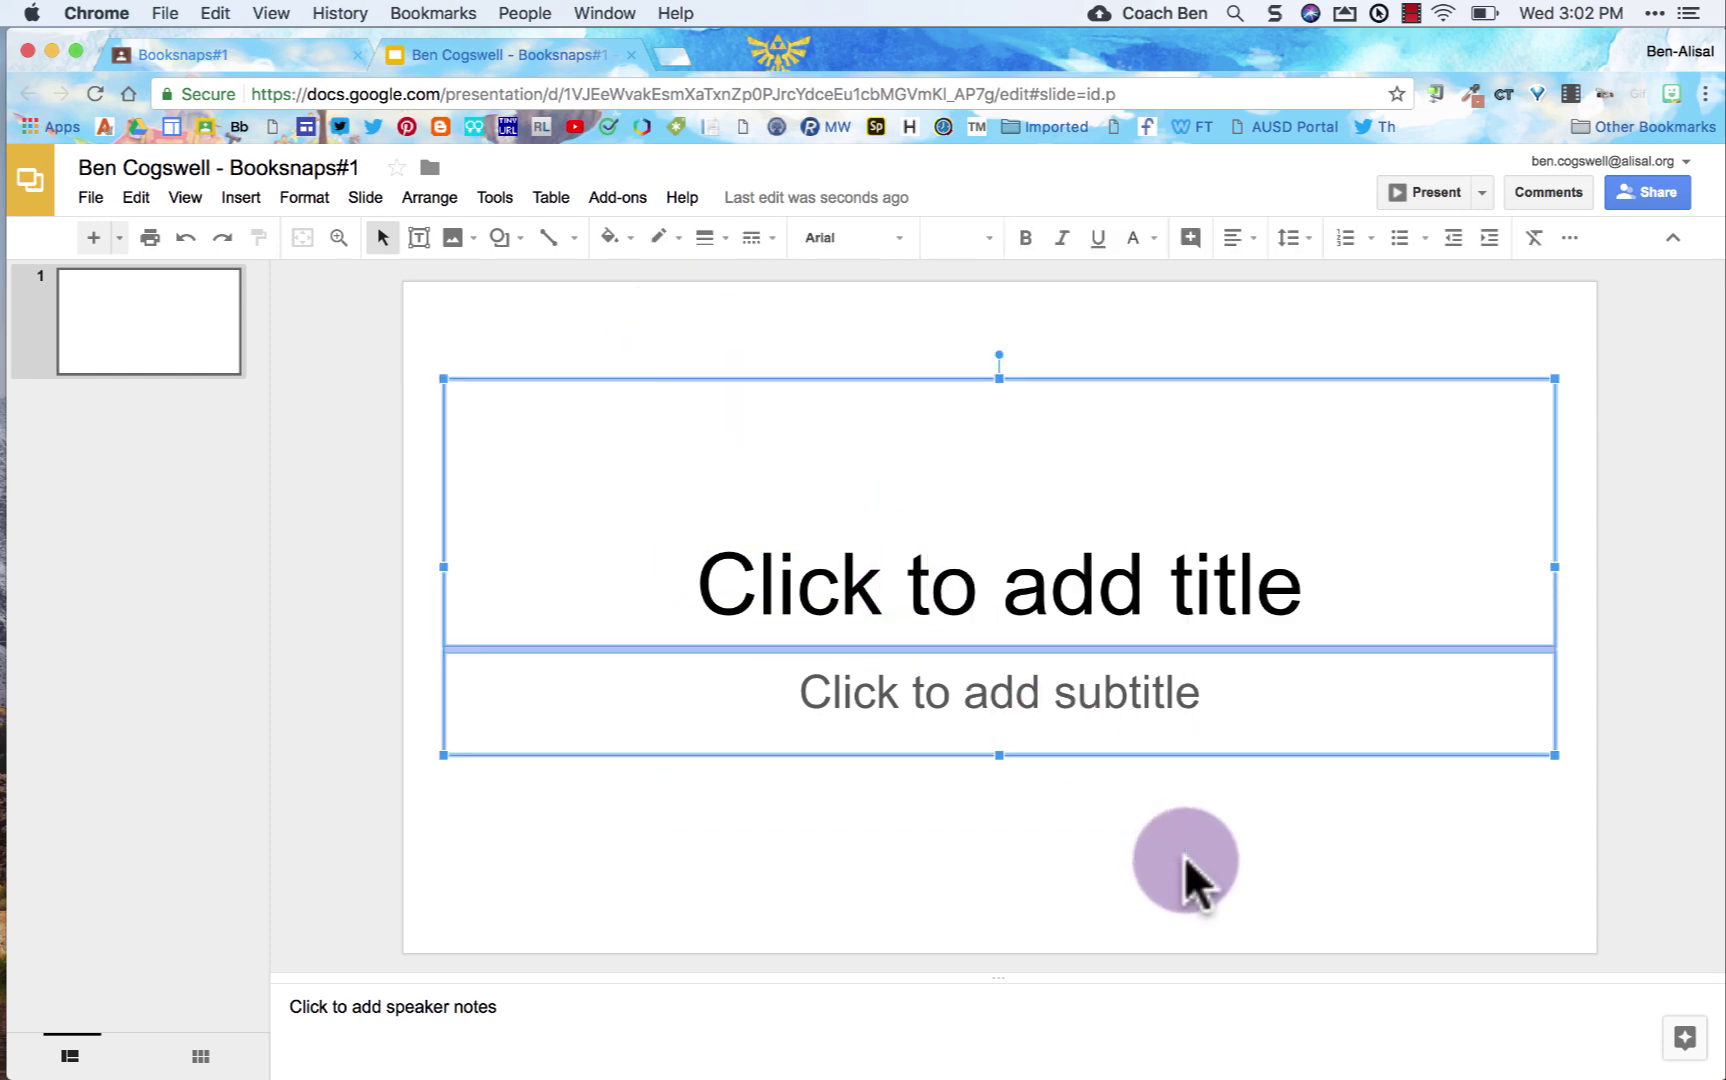
{"action": "key", "text": "BackSpace"}
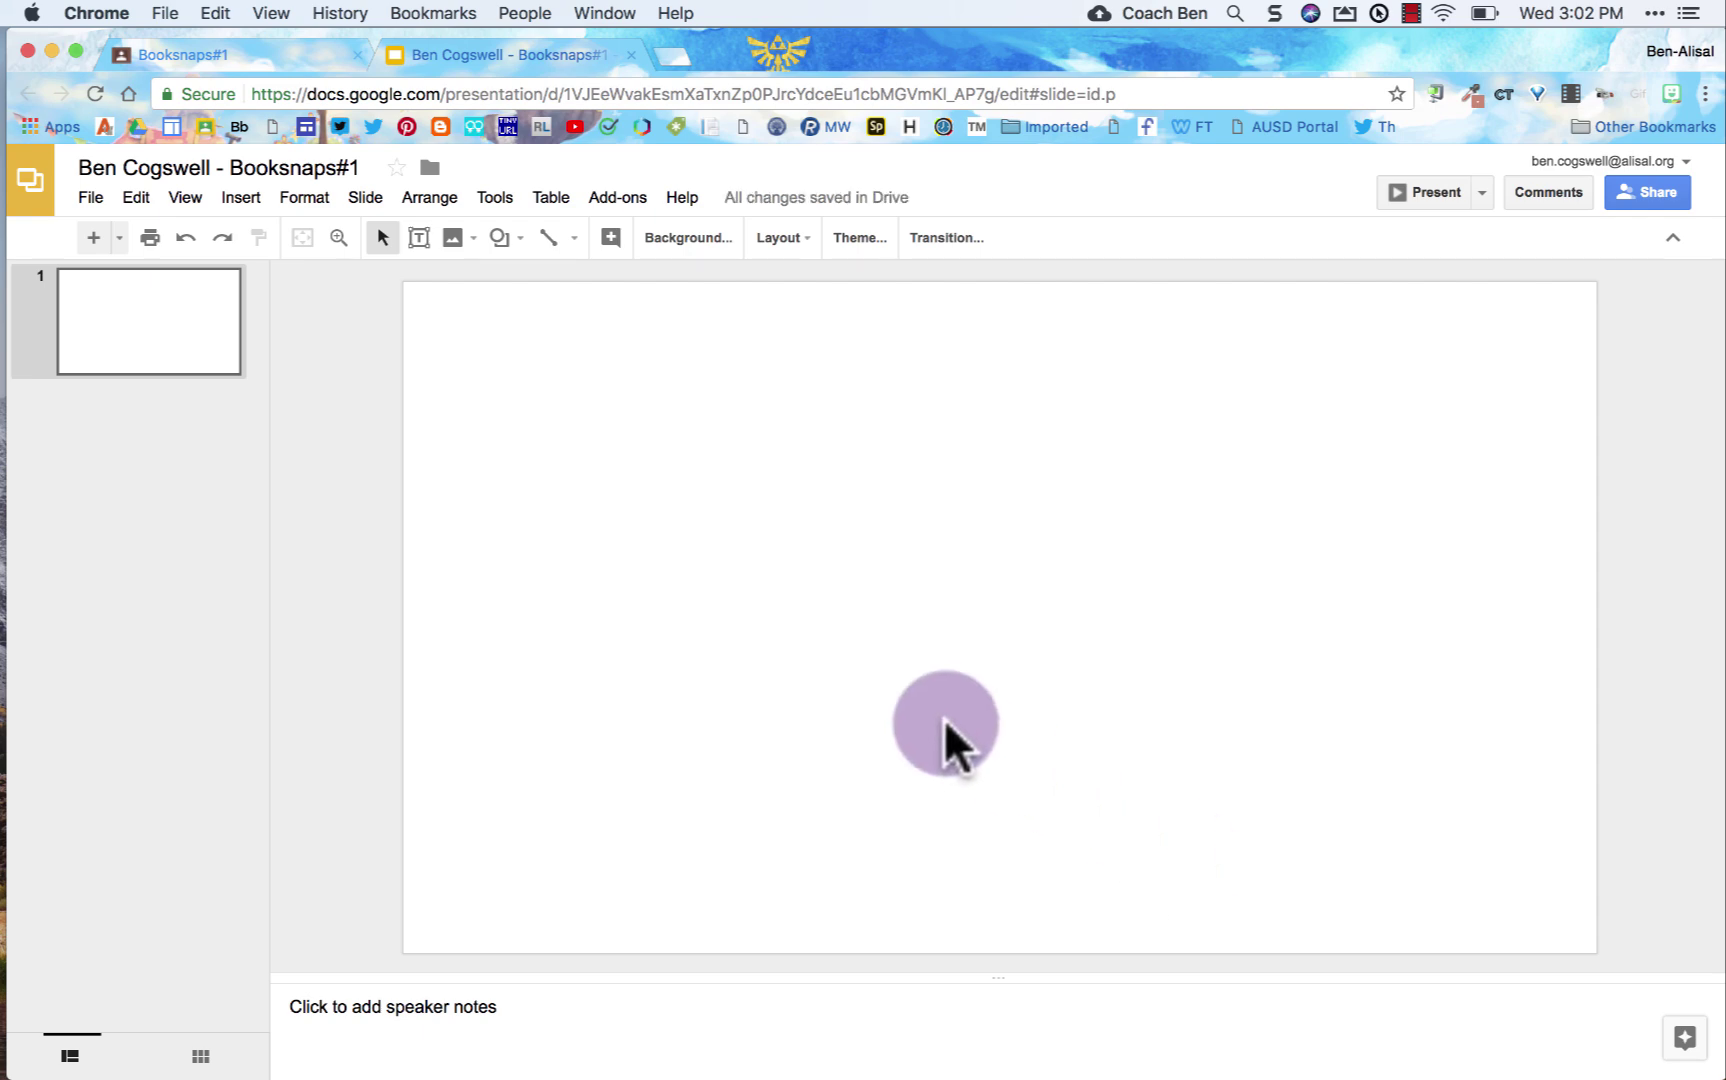
Insert a webcam snapshot of the open book page onto the blank slide.
{"action": "left_click", "coordinate": [255, 197]}
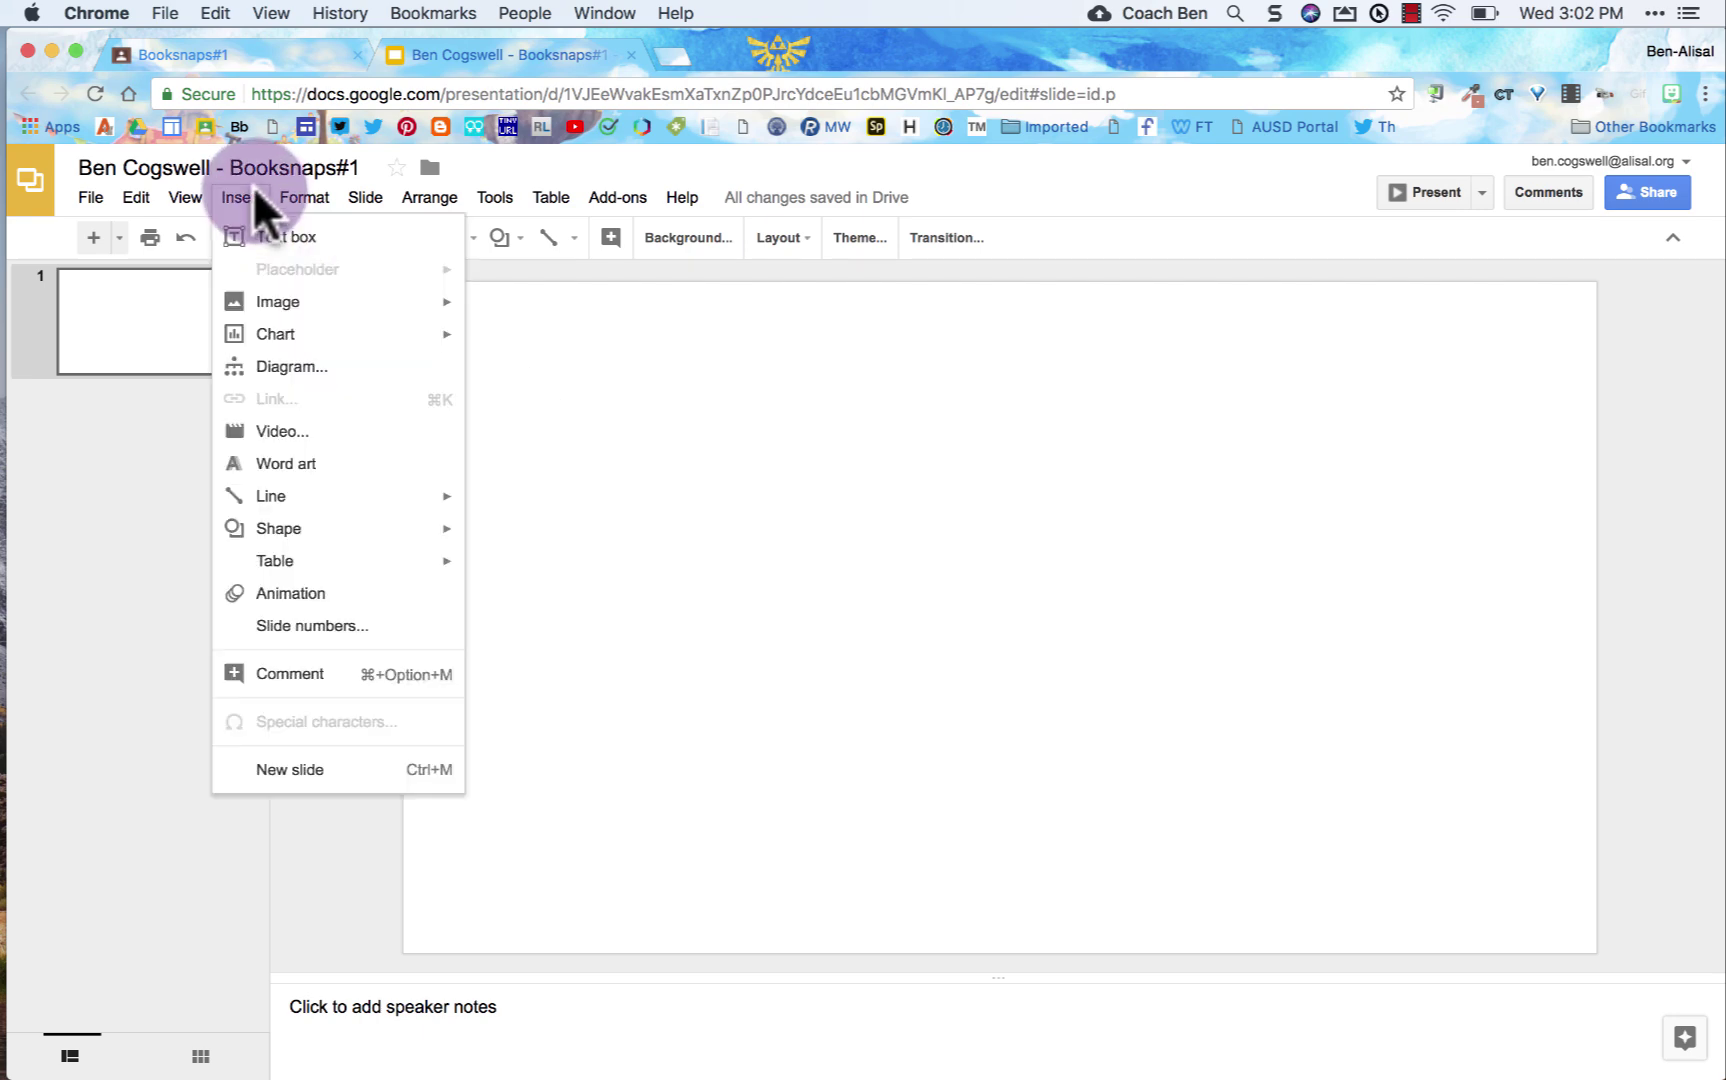
{"action": "mouse_move", "coordinate": [280, 302]}
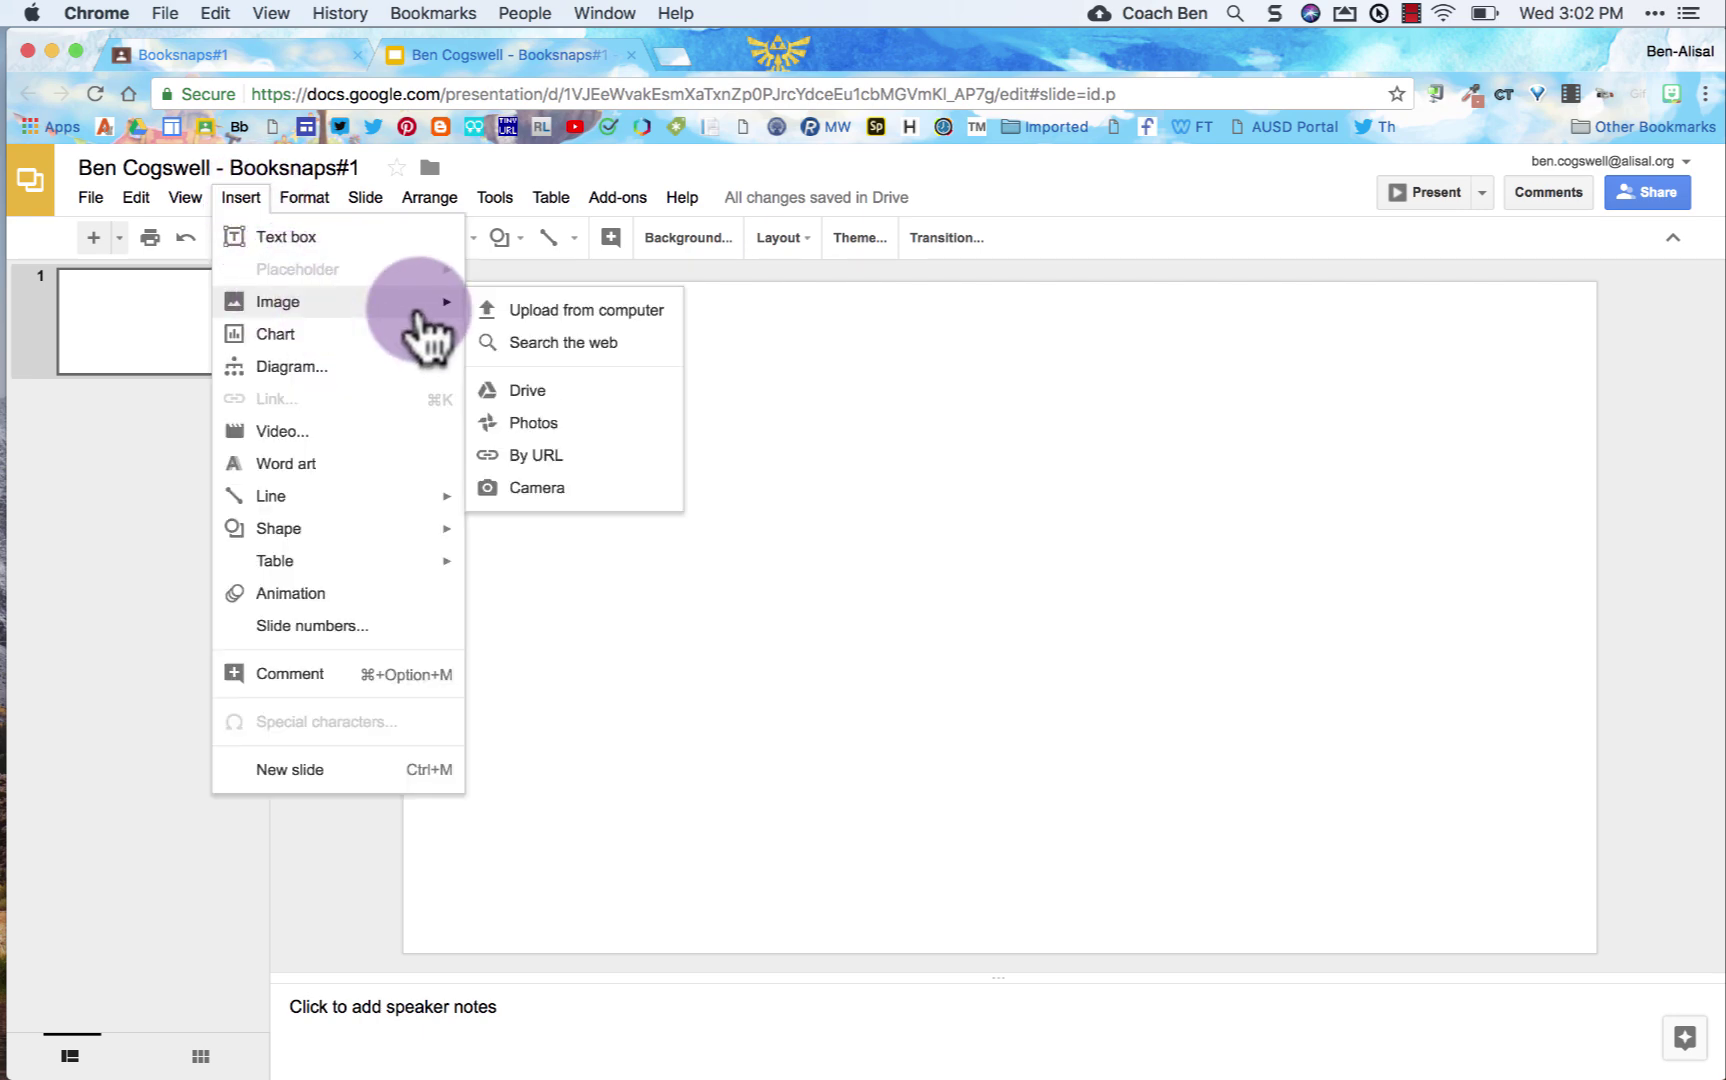
{"action": "left_click", "coordinate": [545, 487]}
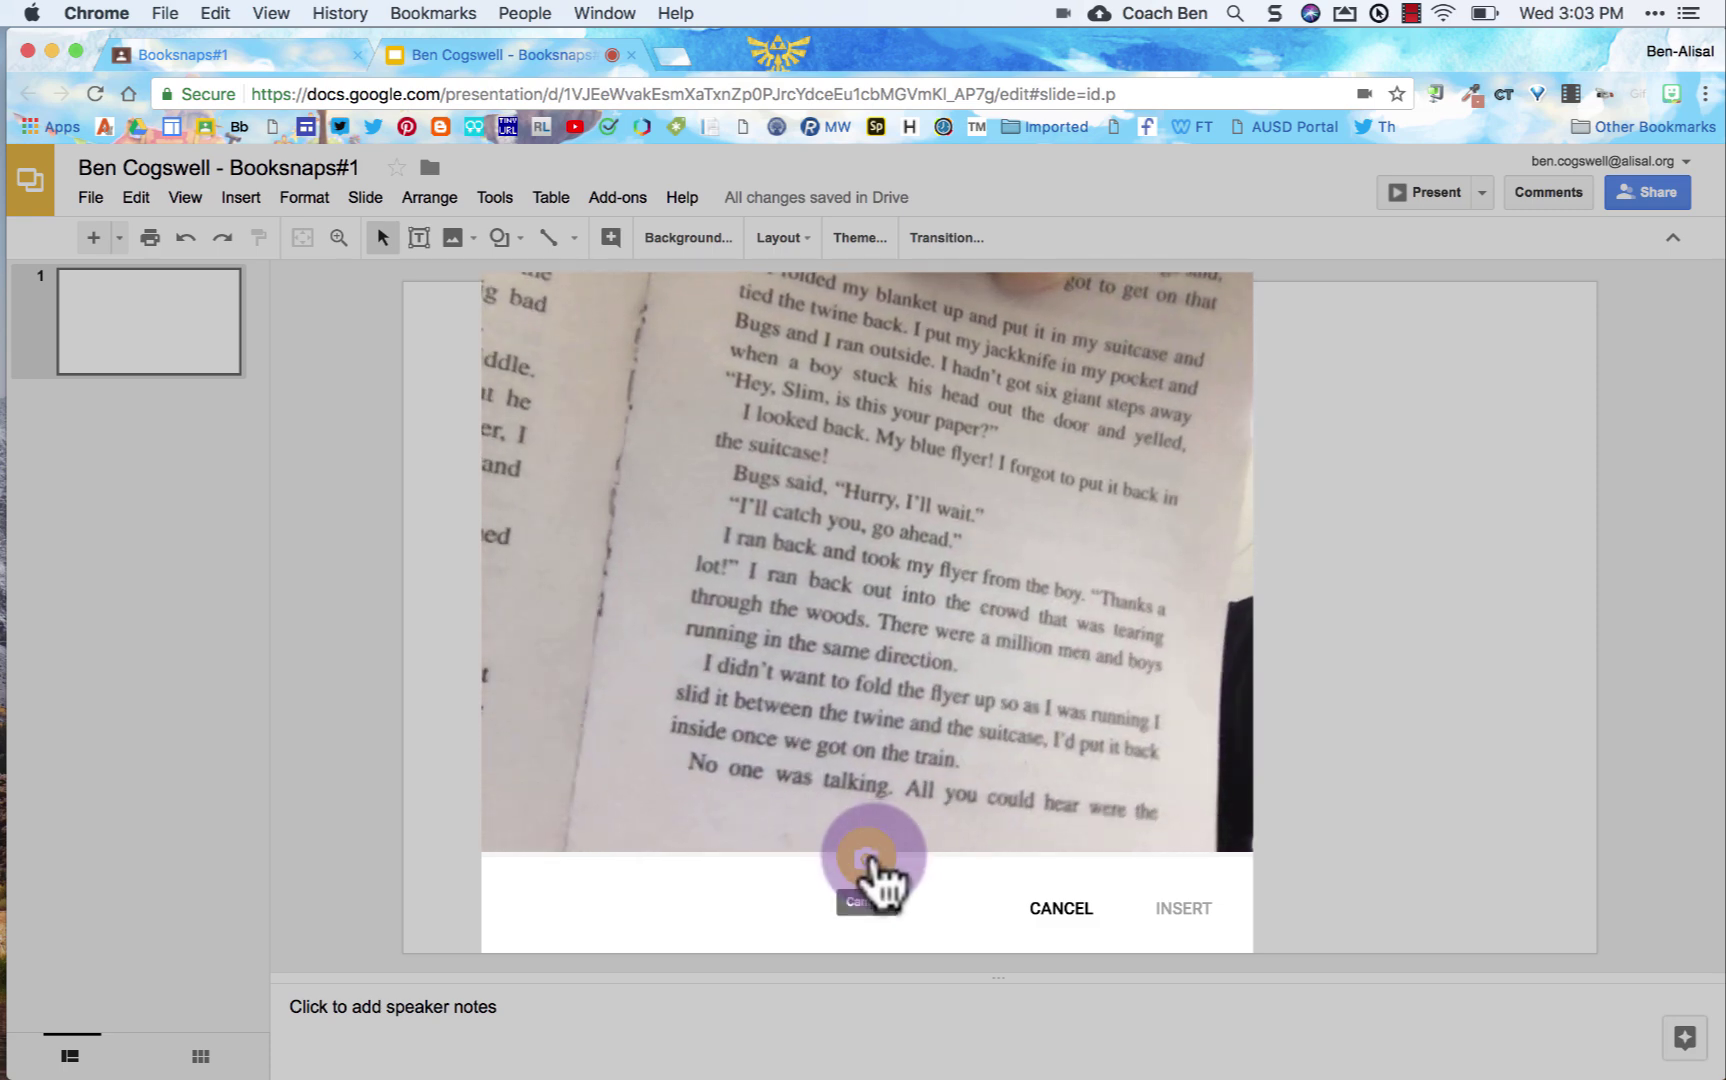
{"action": "left_click", "coordinate": [868, 860]}
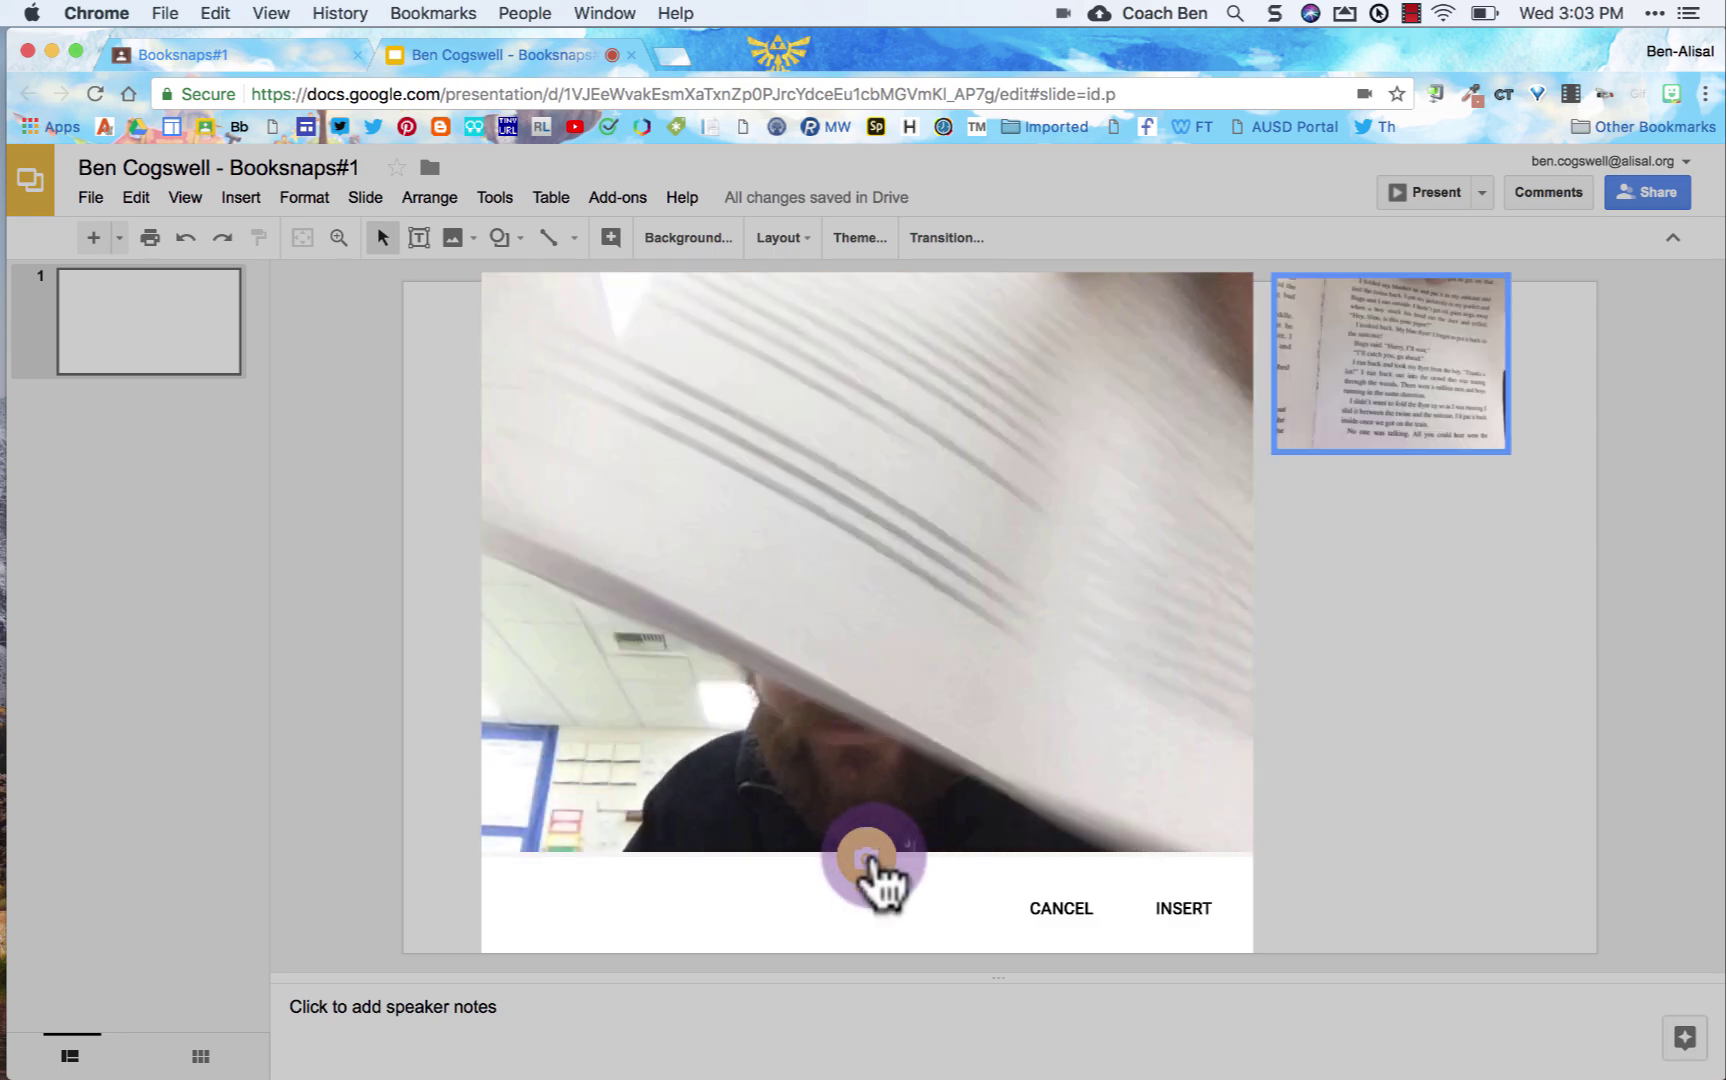
{"action": "left_click", "coordinate": [1165, 912]}
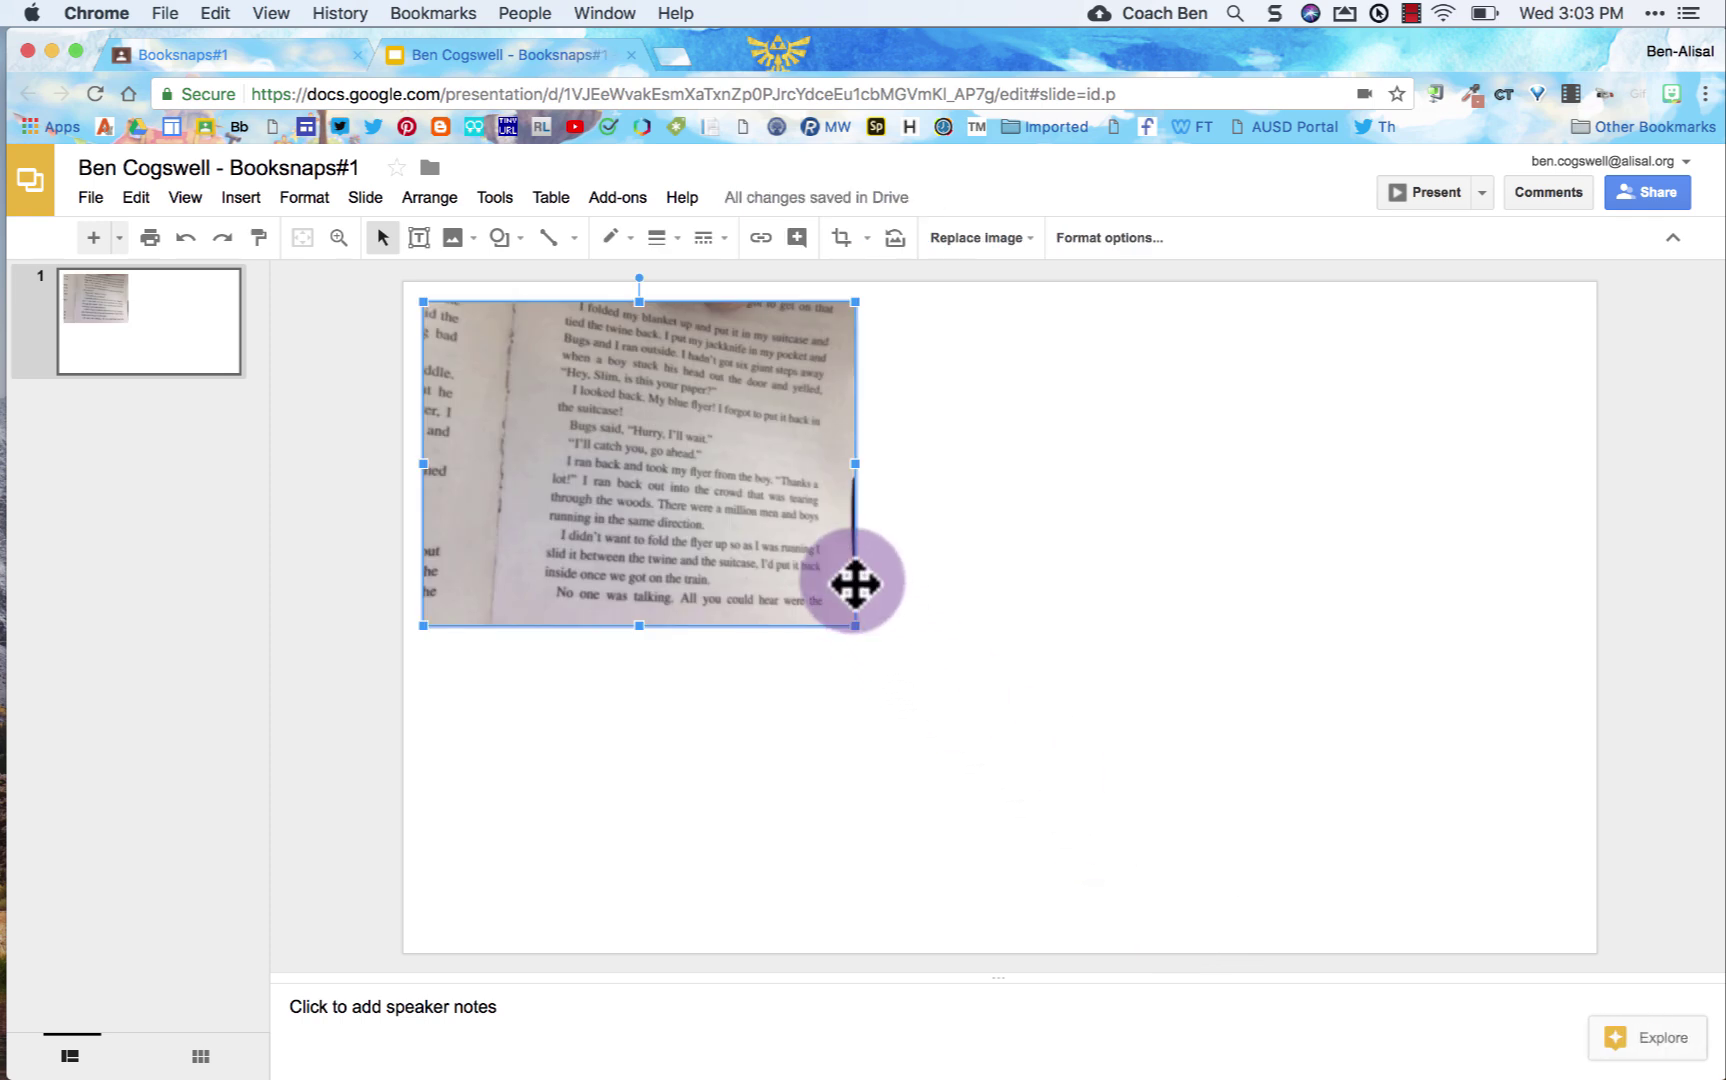
Enlarge the book-page photo to span the slide's full height.
{"action": "left_click", "coordinate": [1028, 578]}
{"action": "left_click", "coordinate": [787, 493]}
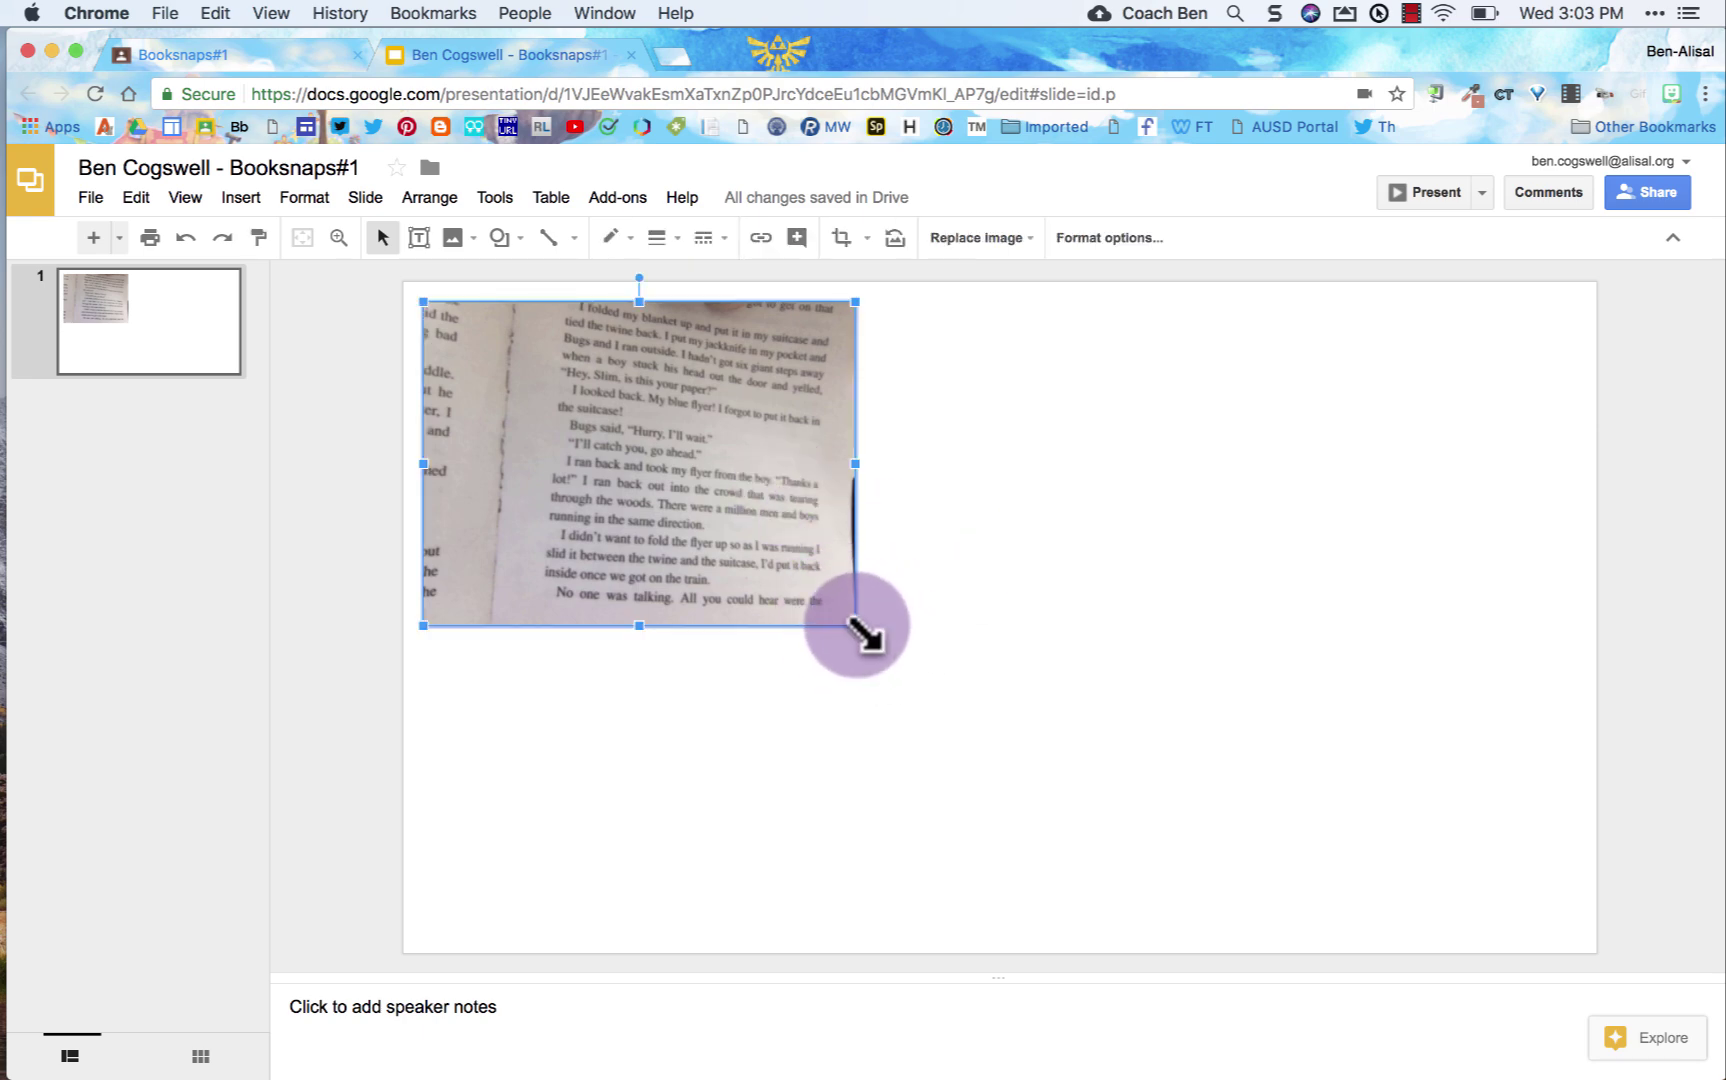
{"action": "left_click_drag", "start_coordinate": [855, 627], "coordinate": [1146, 938]}
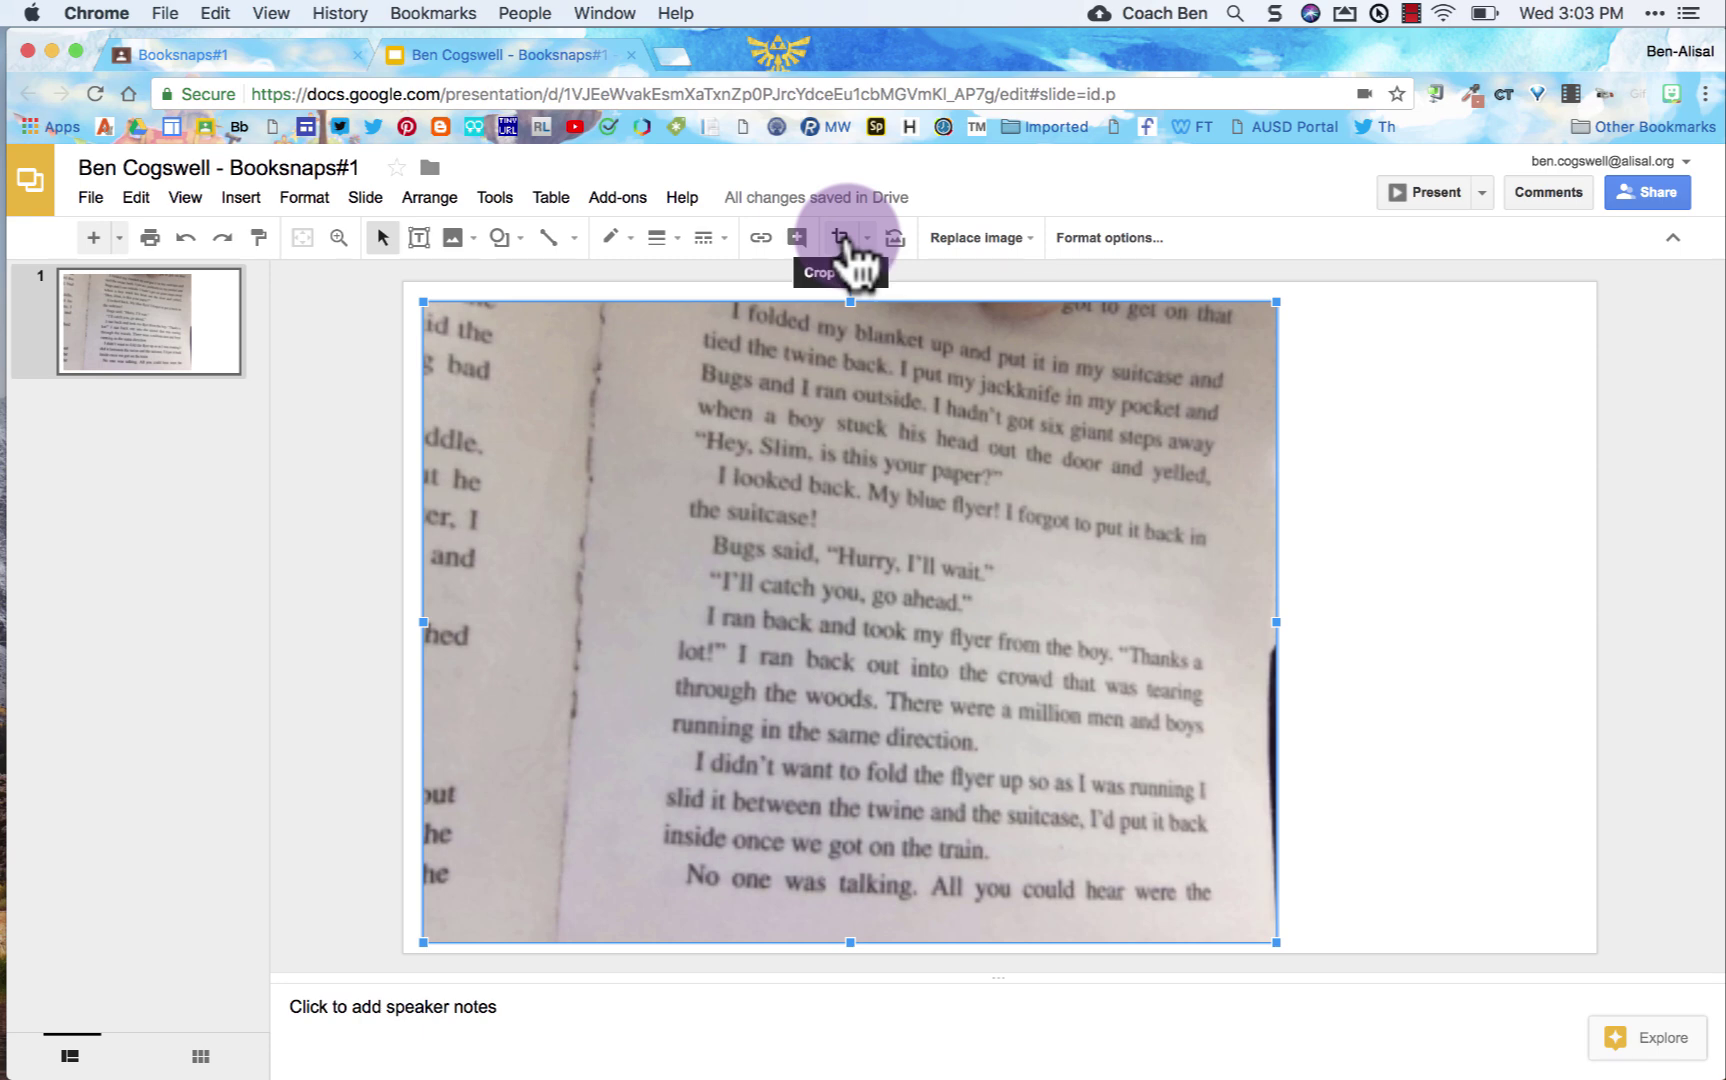
Crop the photo's left and right edges to the text, then place it full-height at the left.
{"action": "left_click", "coordinate": [842, 240]}
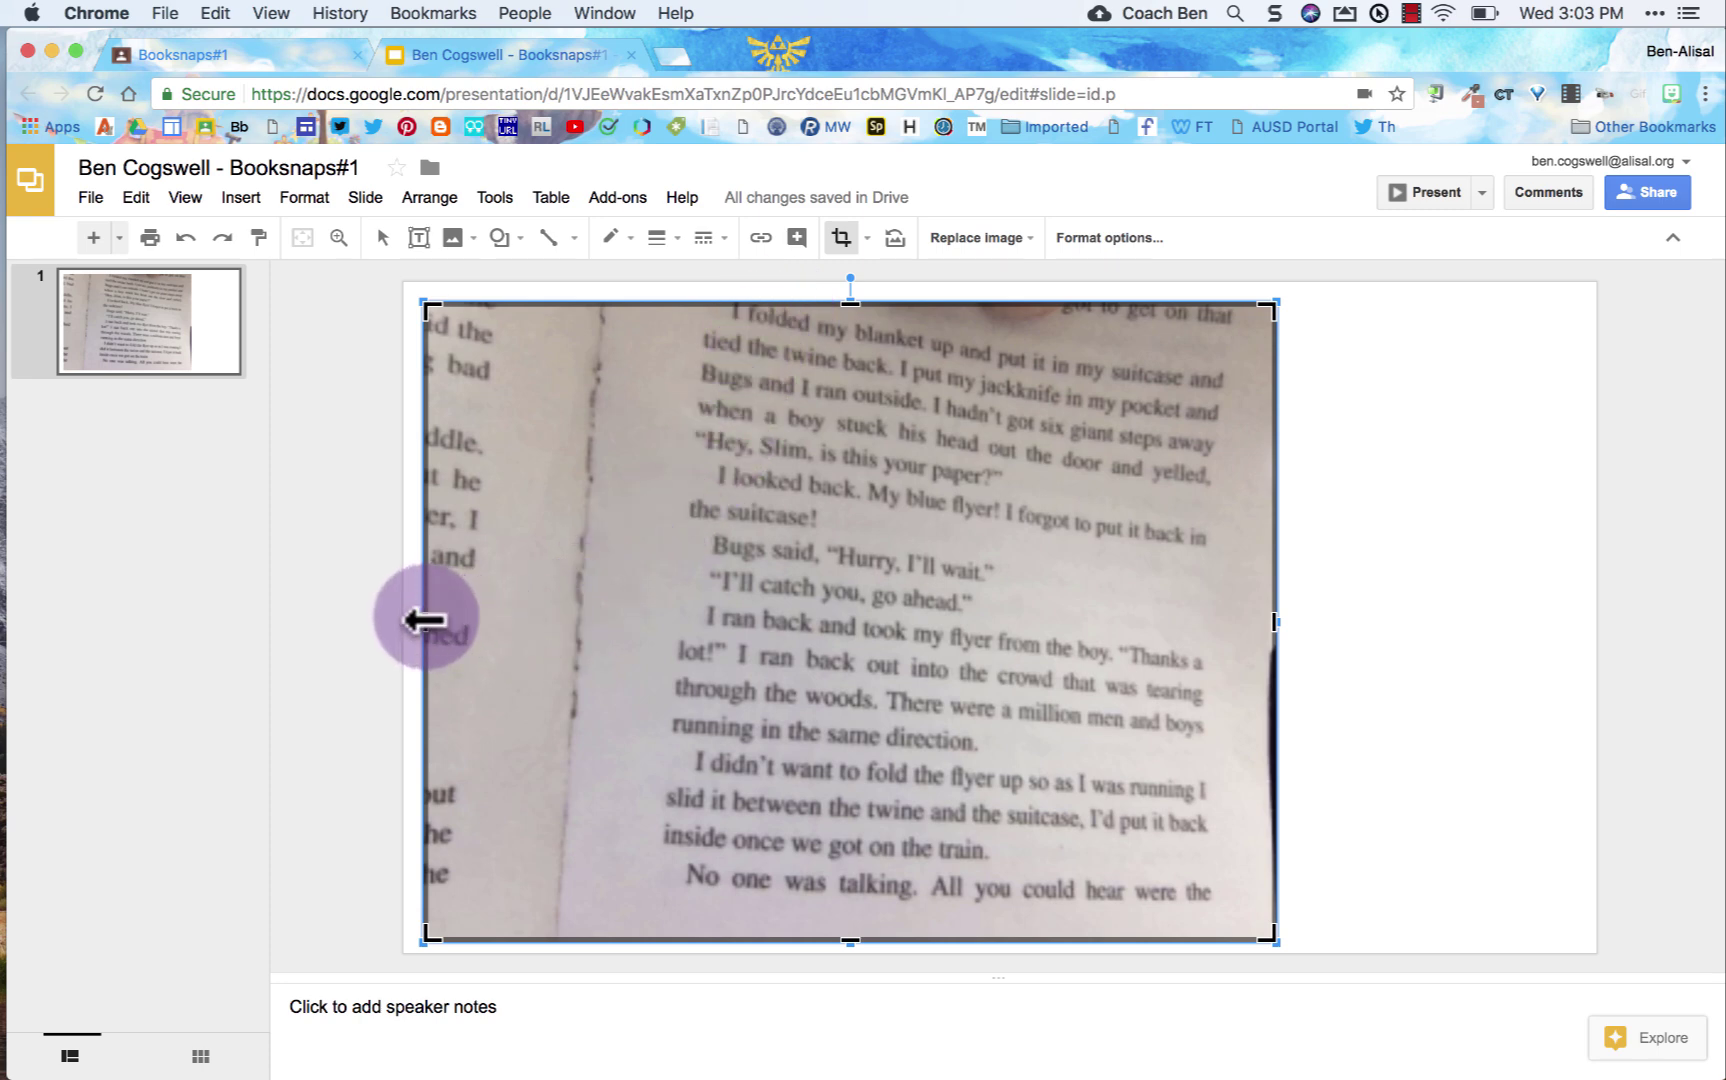
{"action": "left_click_drag", "start_coordinate": [425, 620], "coordinate": [641, 620]}
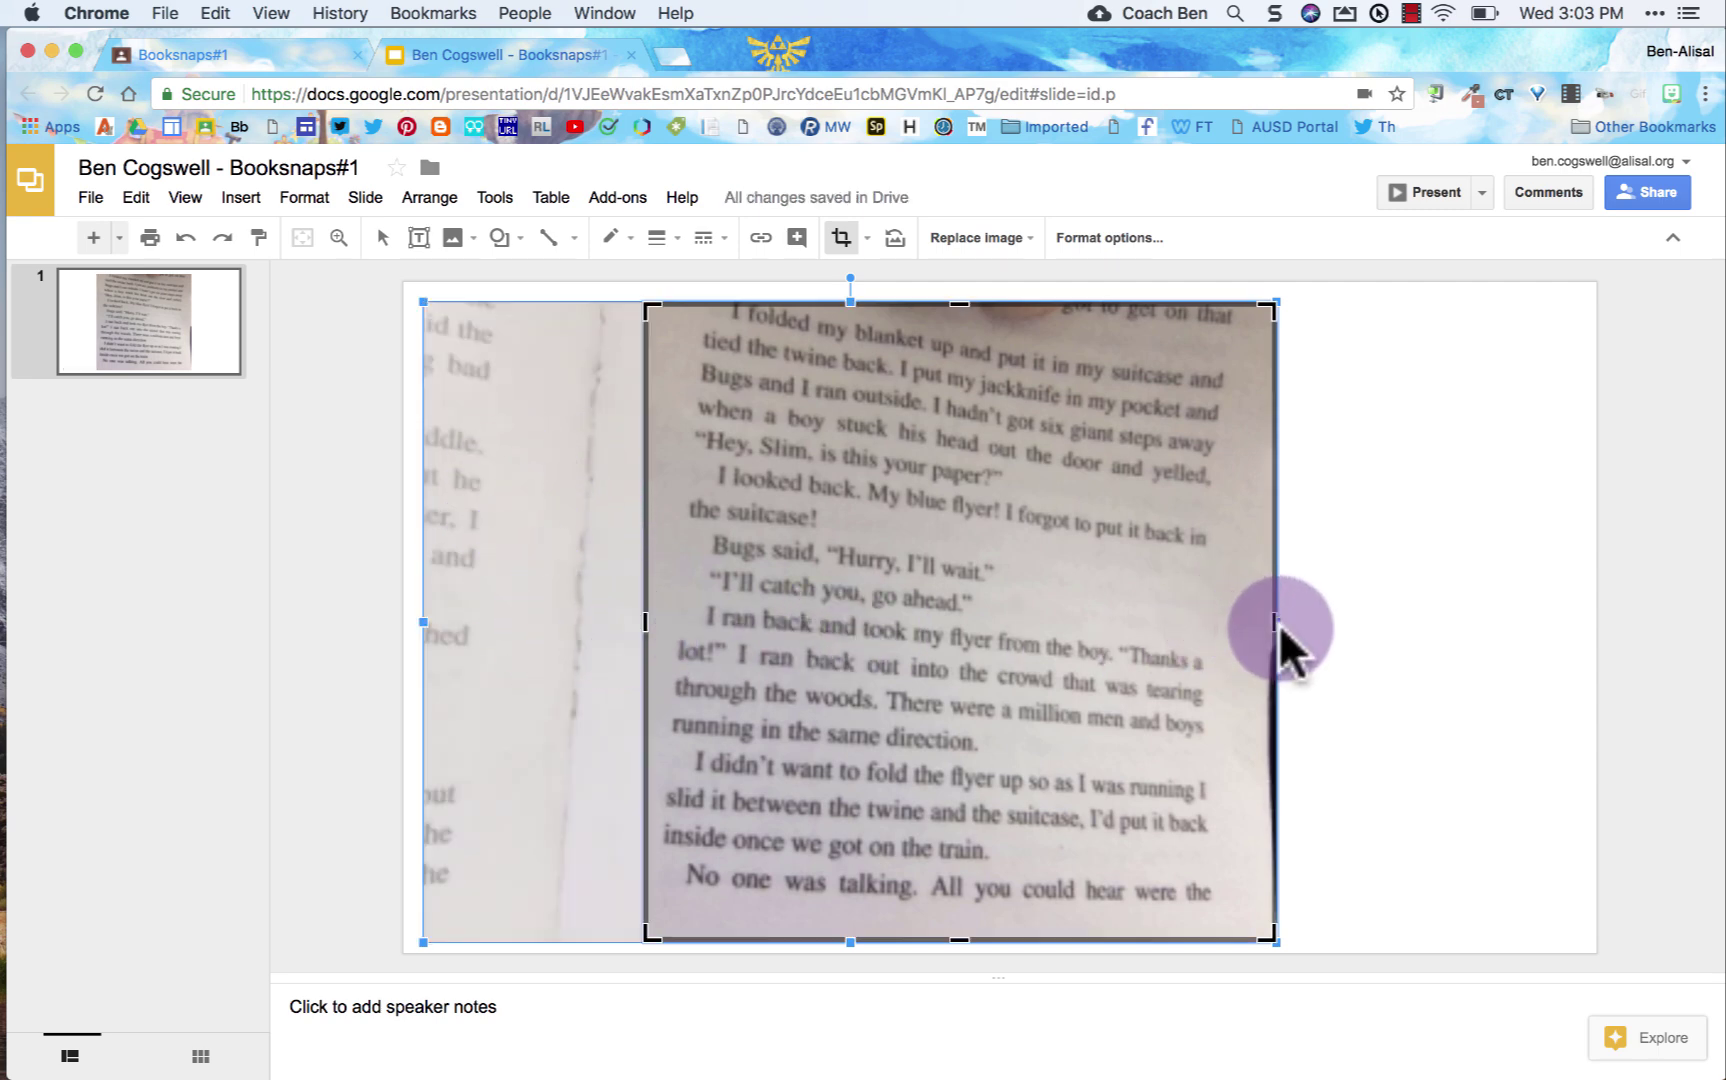
{"action": "left_click_drag", "start_coordinate": [1272, 631], "coordinate": [1240, 650]}
{"action": "left_click", "coordinate": [1384, 588]}
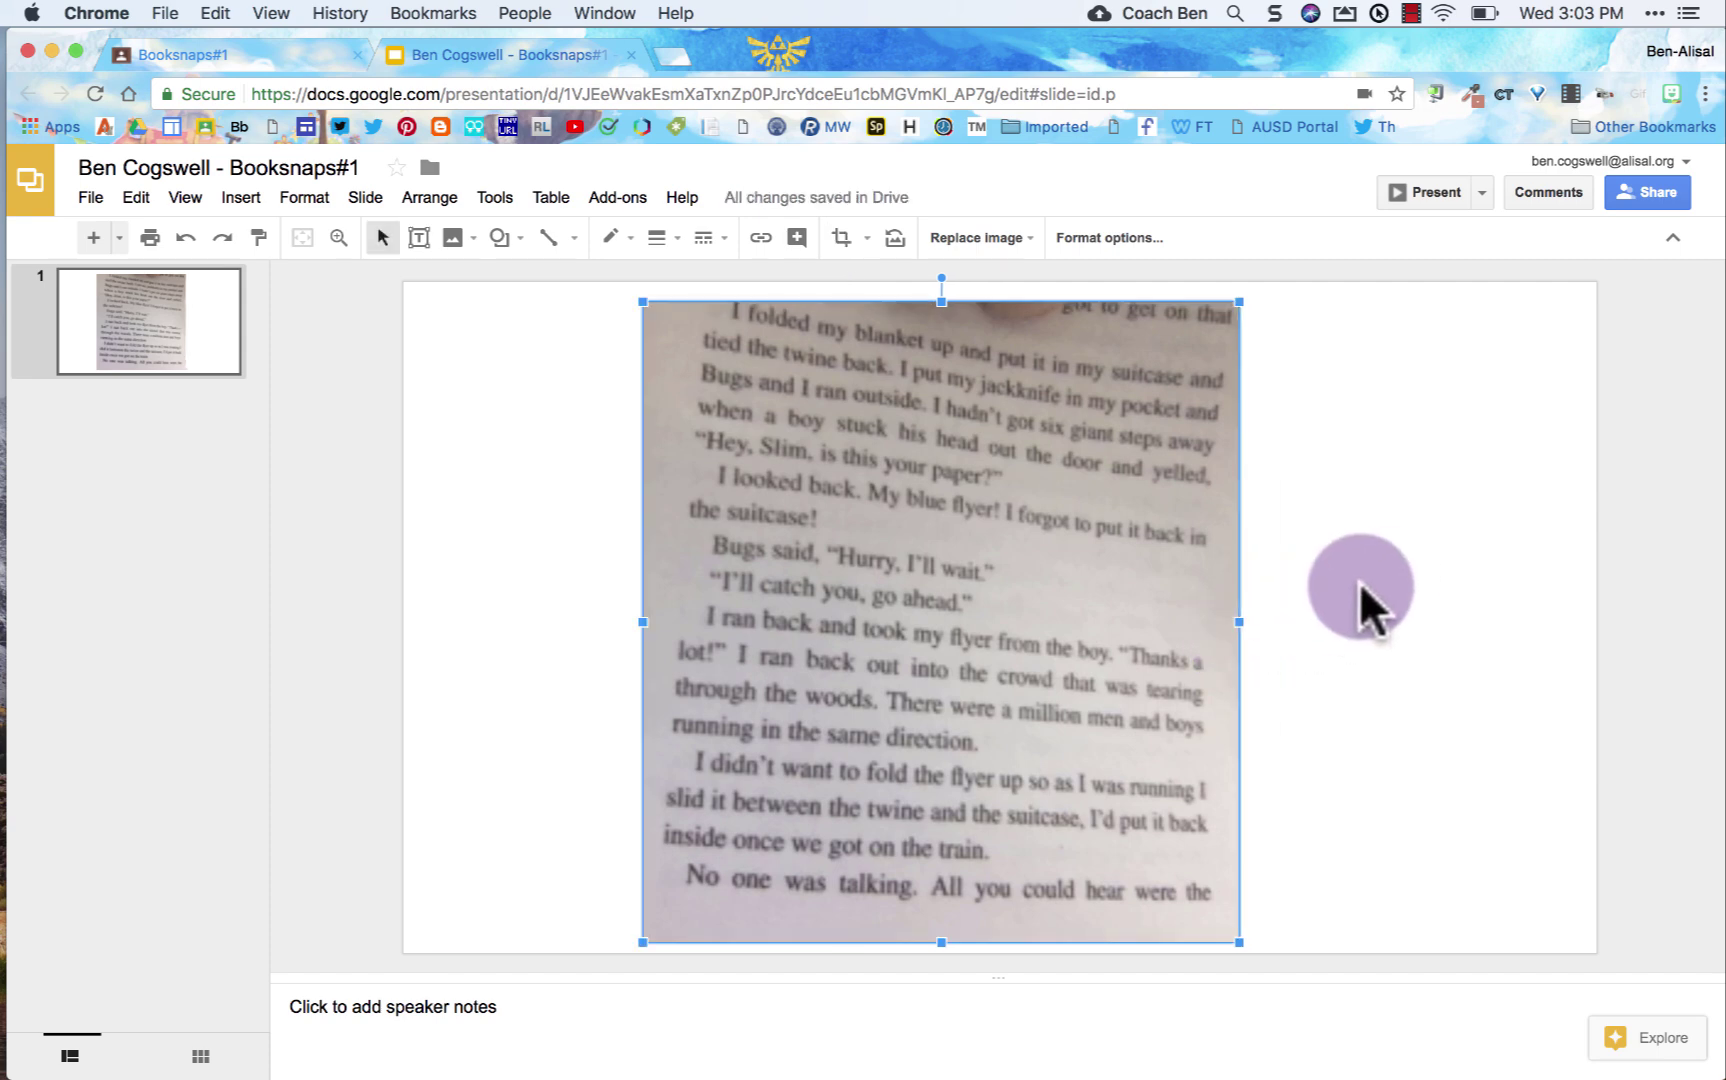
{"action": "left_click_drag", "start_coordinate": [1152, 586], "coordinate": [917, 570]}
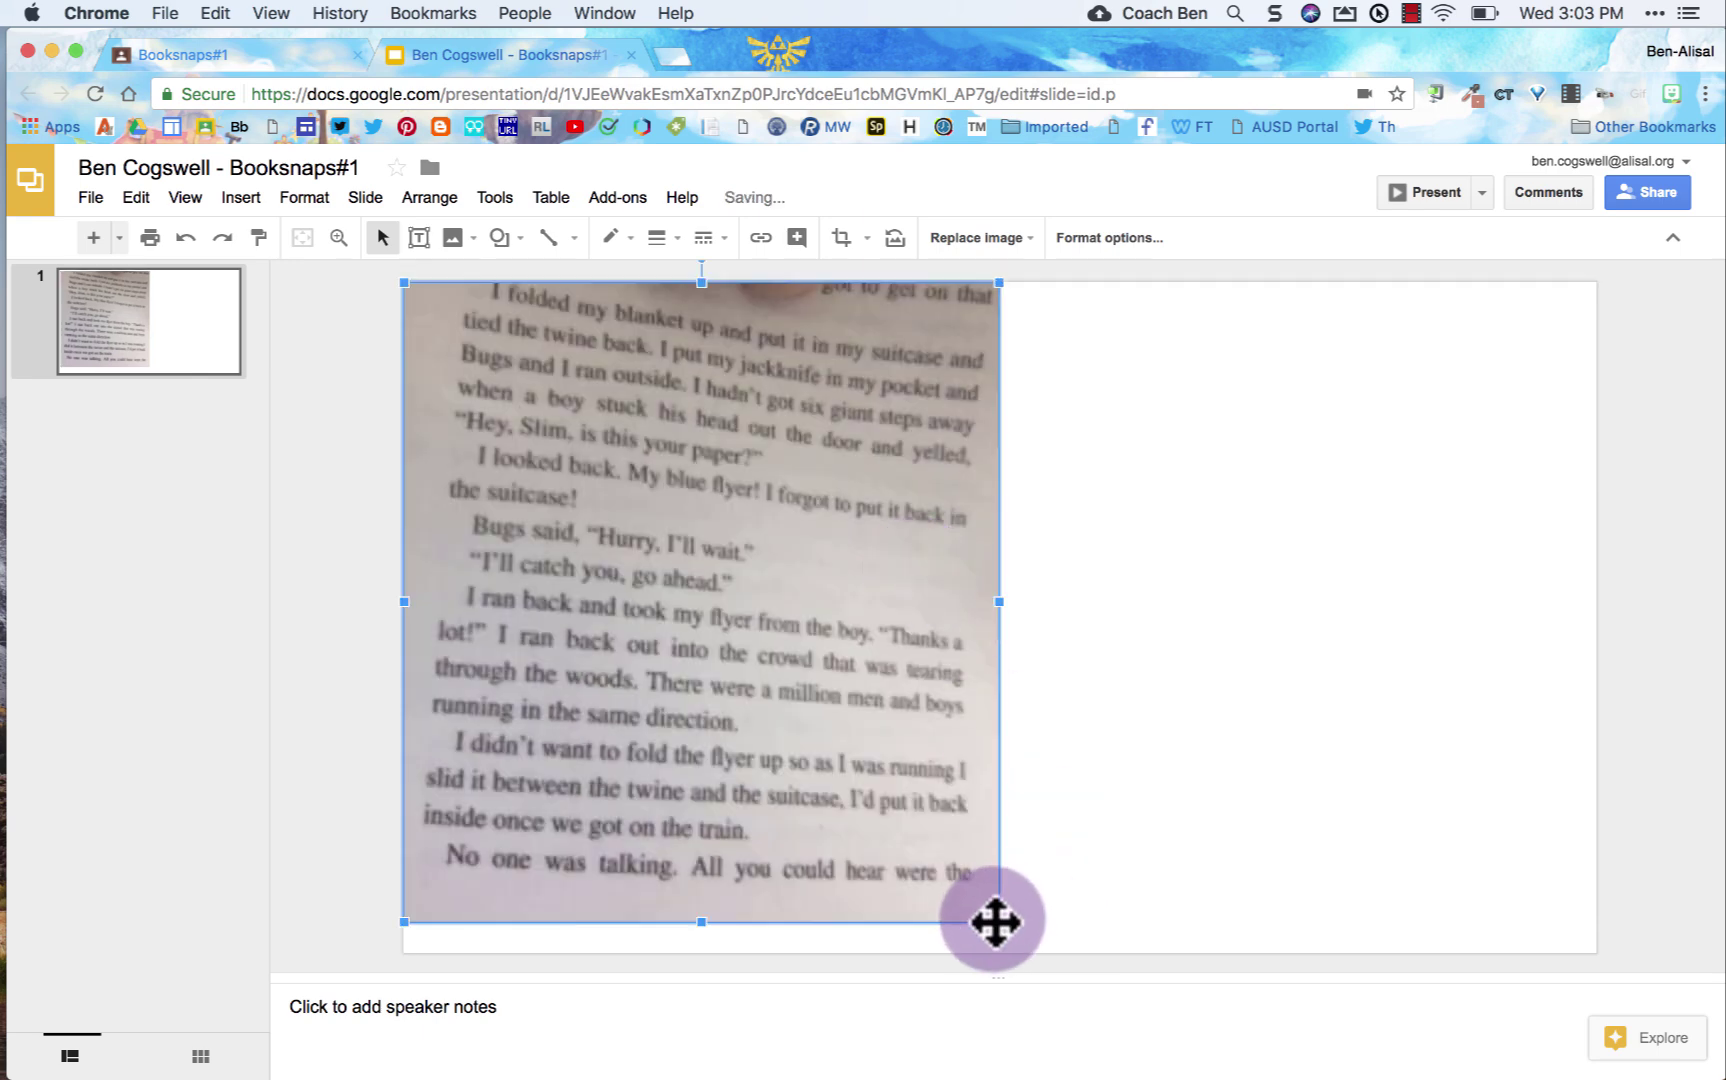
{"action": "left_click_drag", "start_coordinate": [1000, 922], "coordinate": [1028, 945]}
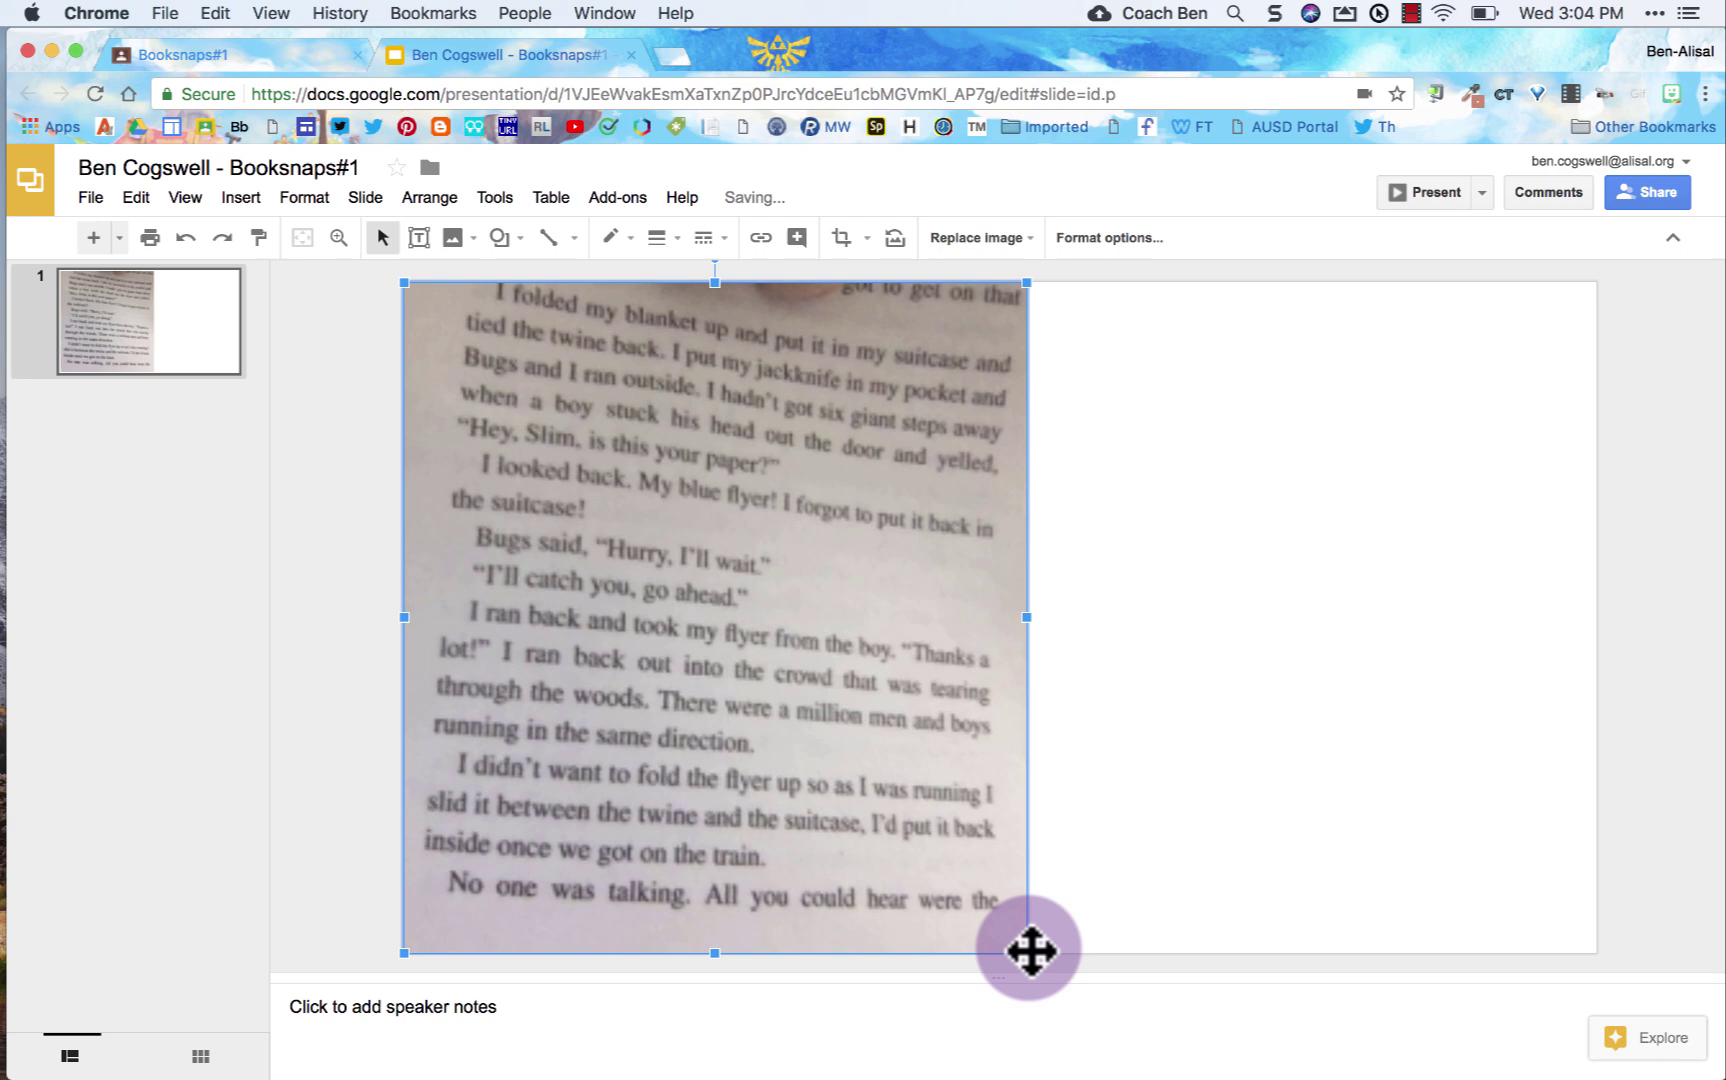
Draw a rectangle across the top right and type 'Where is the hyperbole? What does it mean?' inside.
{"action": "left_click", "coordinate": [1177, 812]}
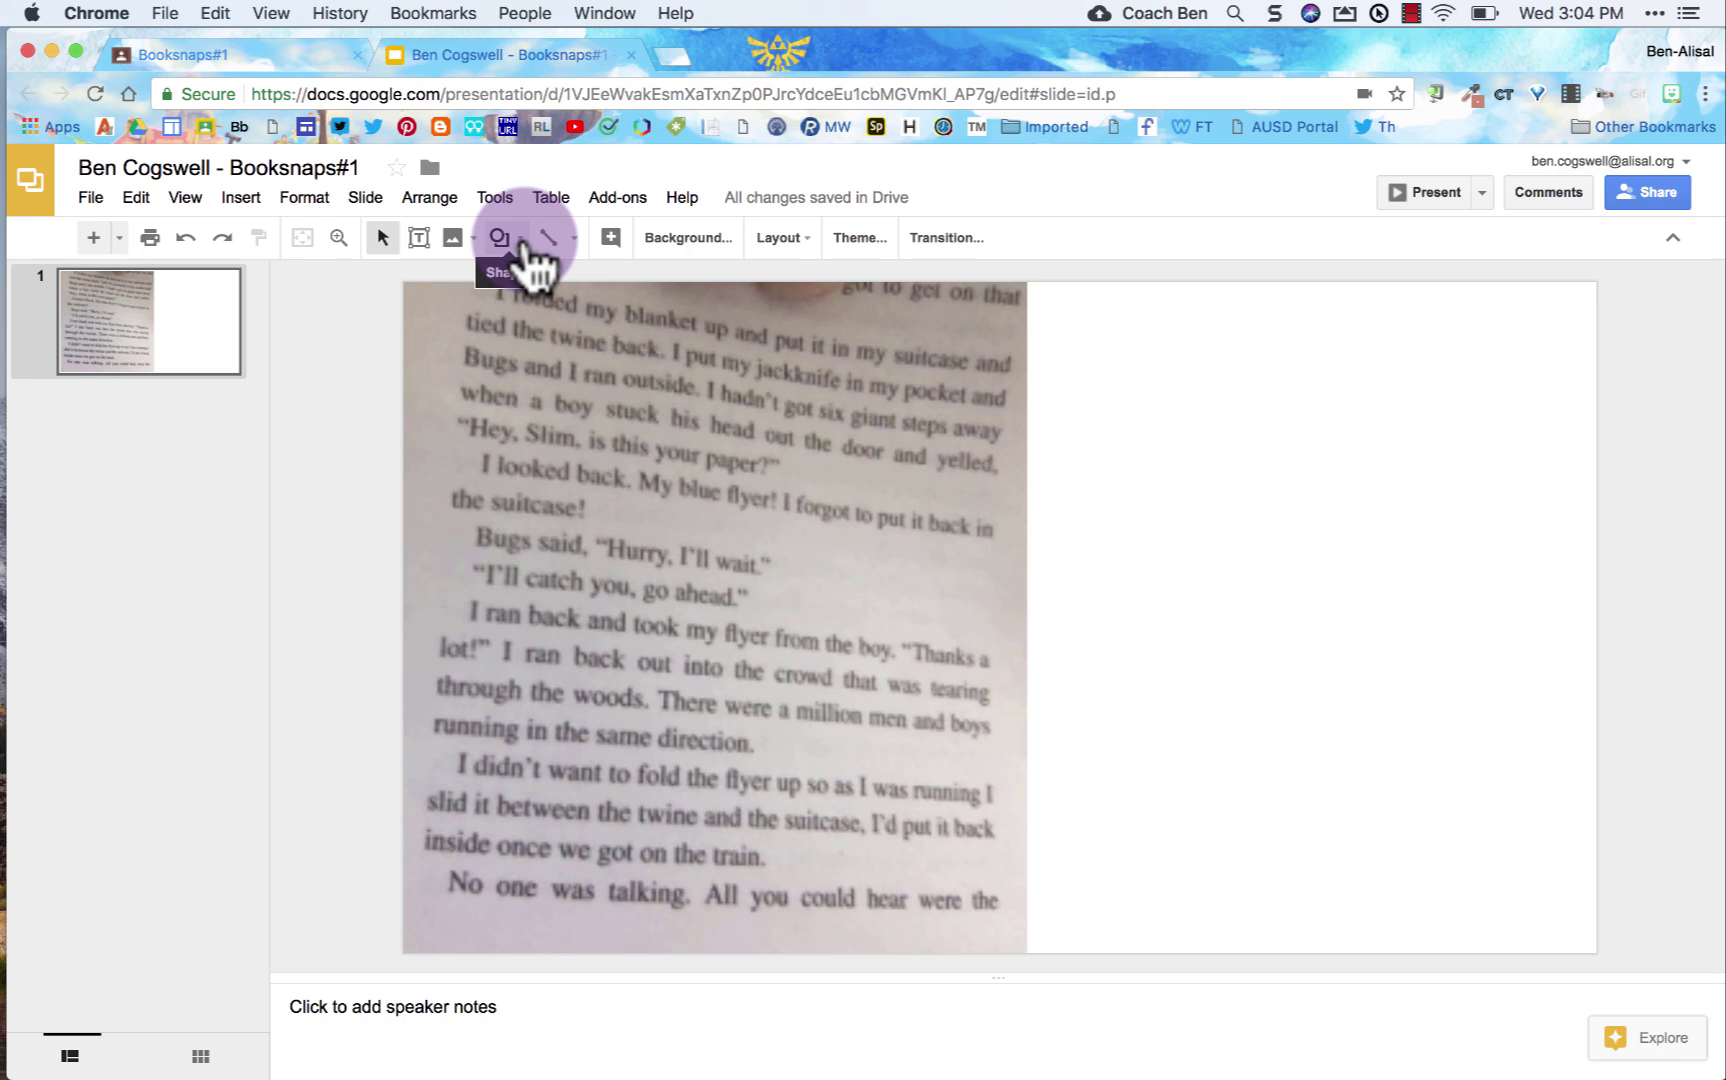
{"action": "left_click", "coordinate": [500, 238]}
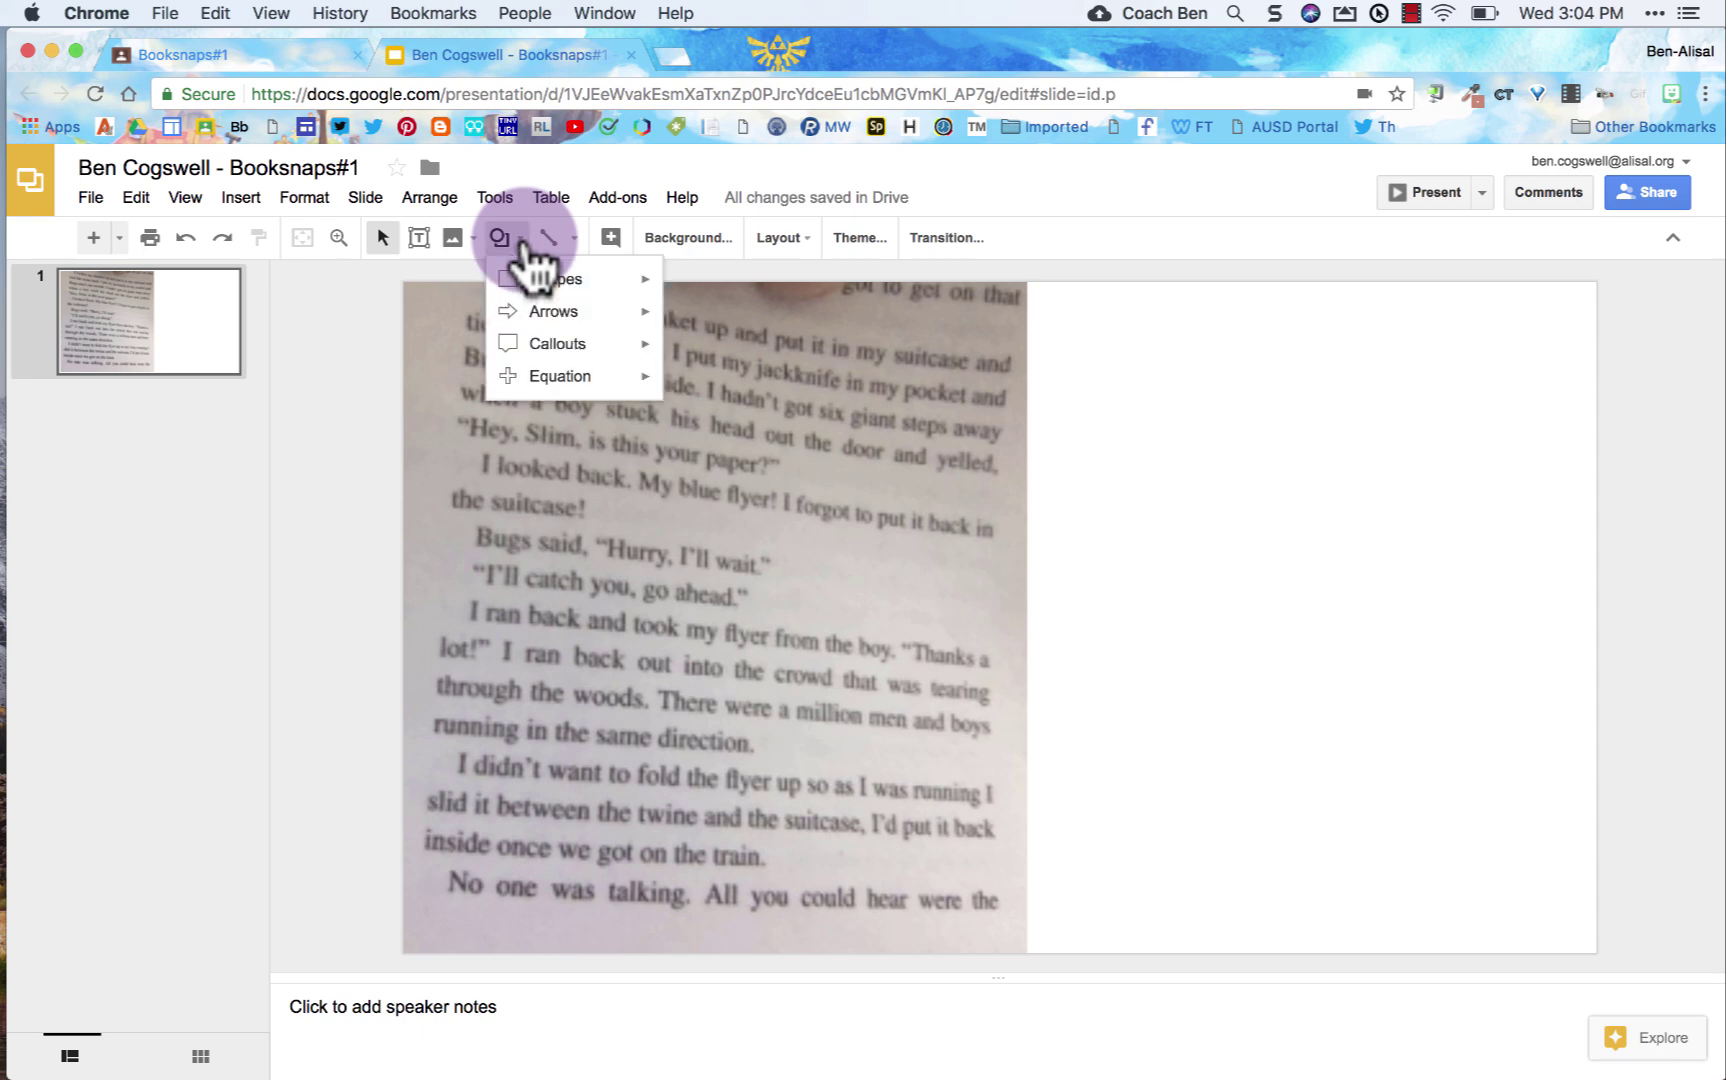
{"action": "mouse_move", "coordinate": [537, 282]}
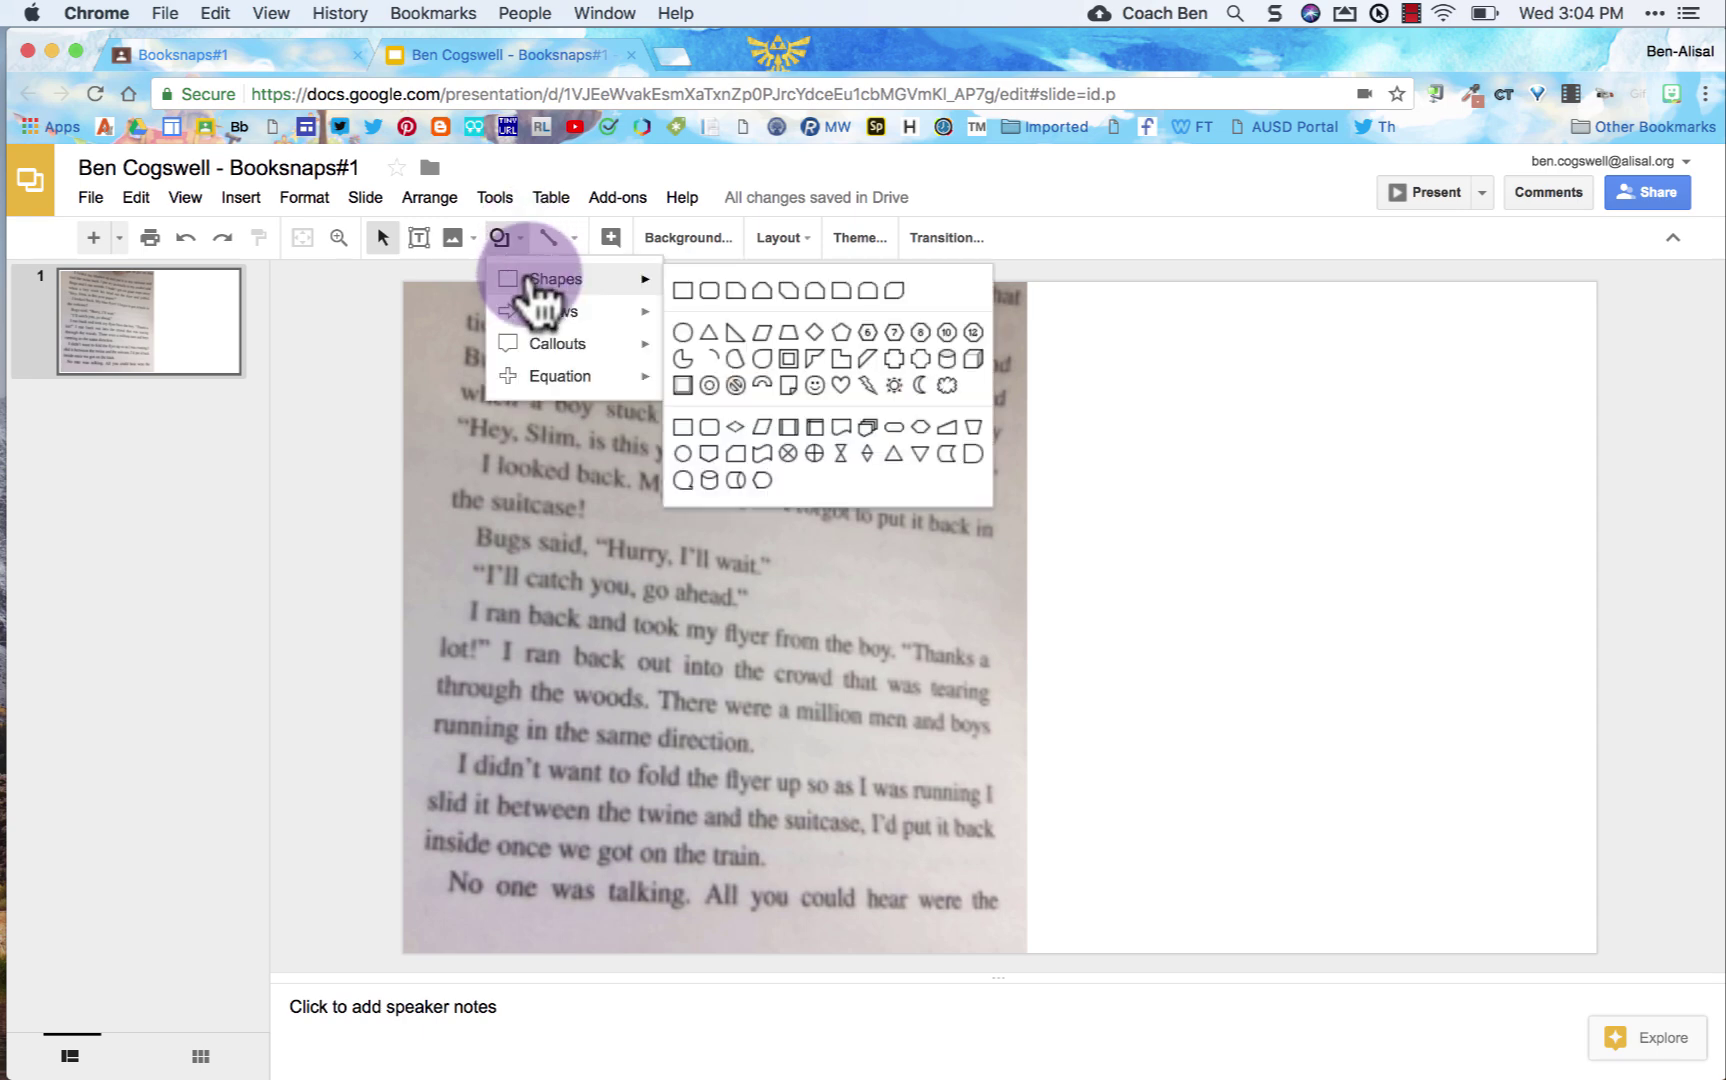
{"action": "left_click", "coordinate": [686, 292]}
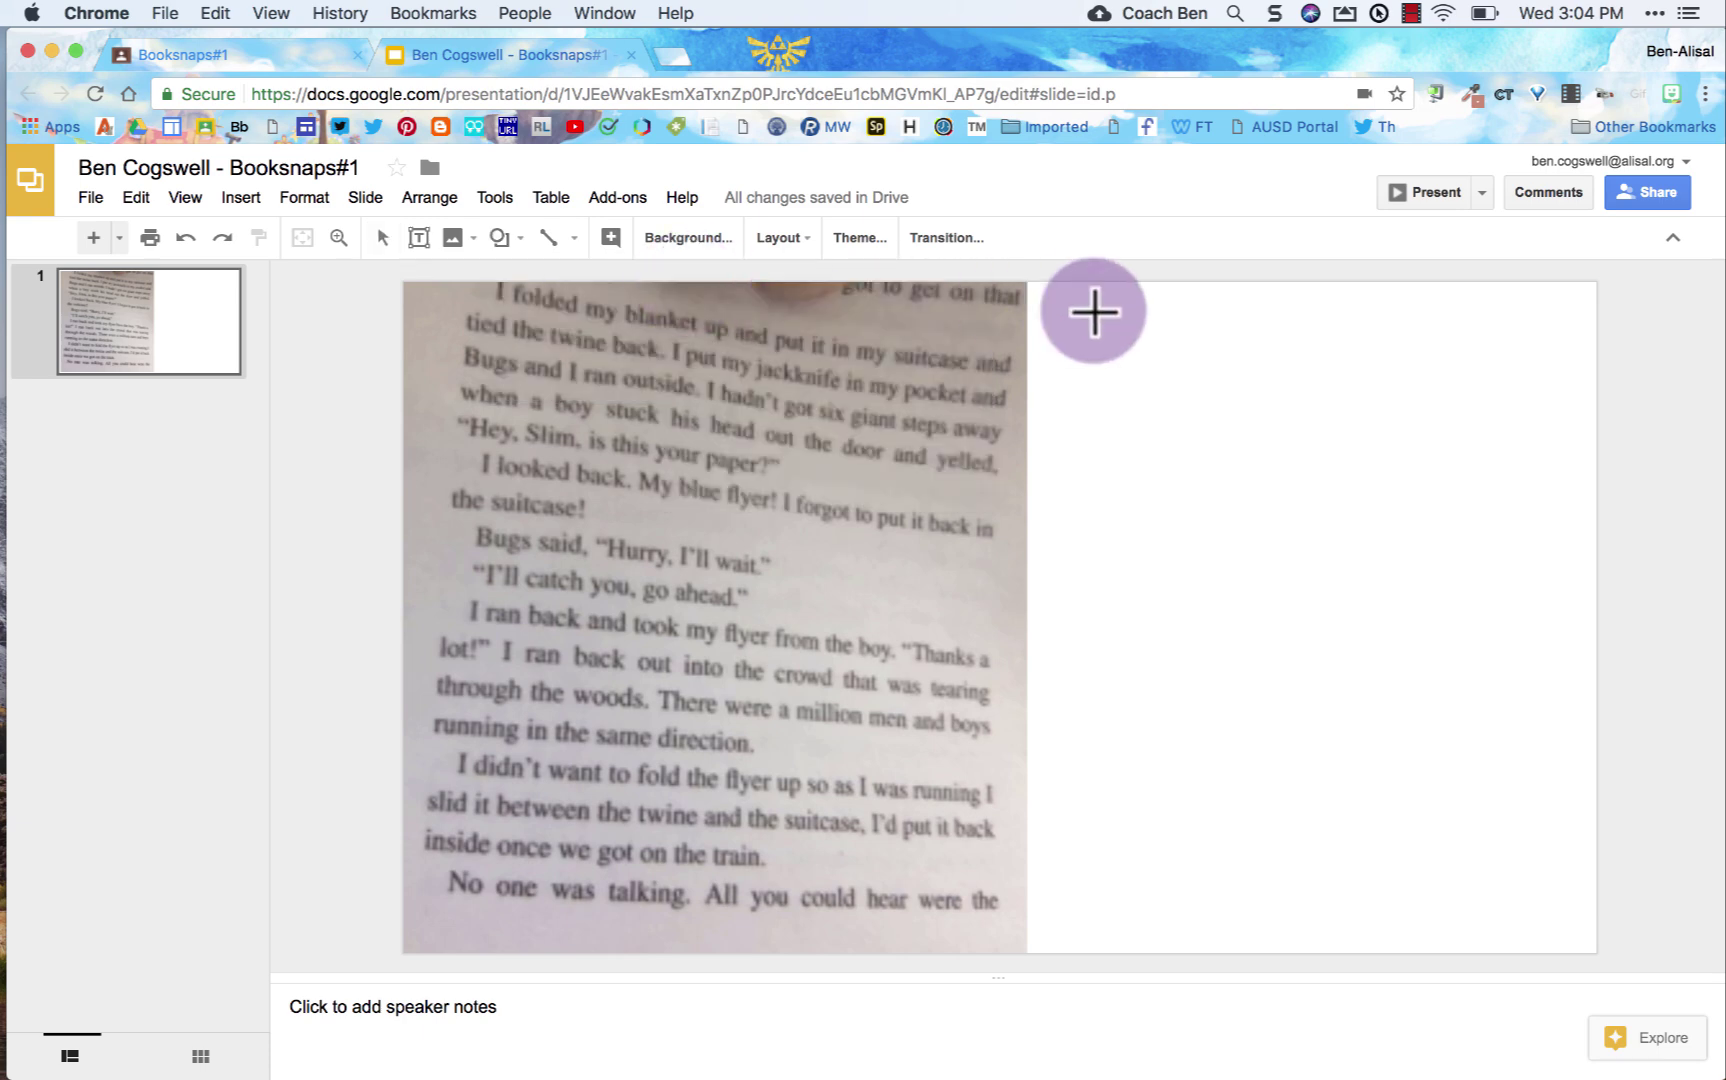
{"action": "left_click_drag", "start_coordinate": [1030, 285], "coordinate": [1596, 381]}
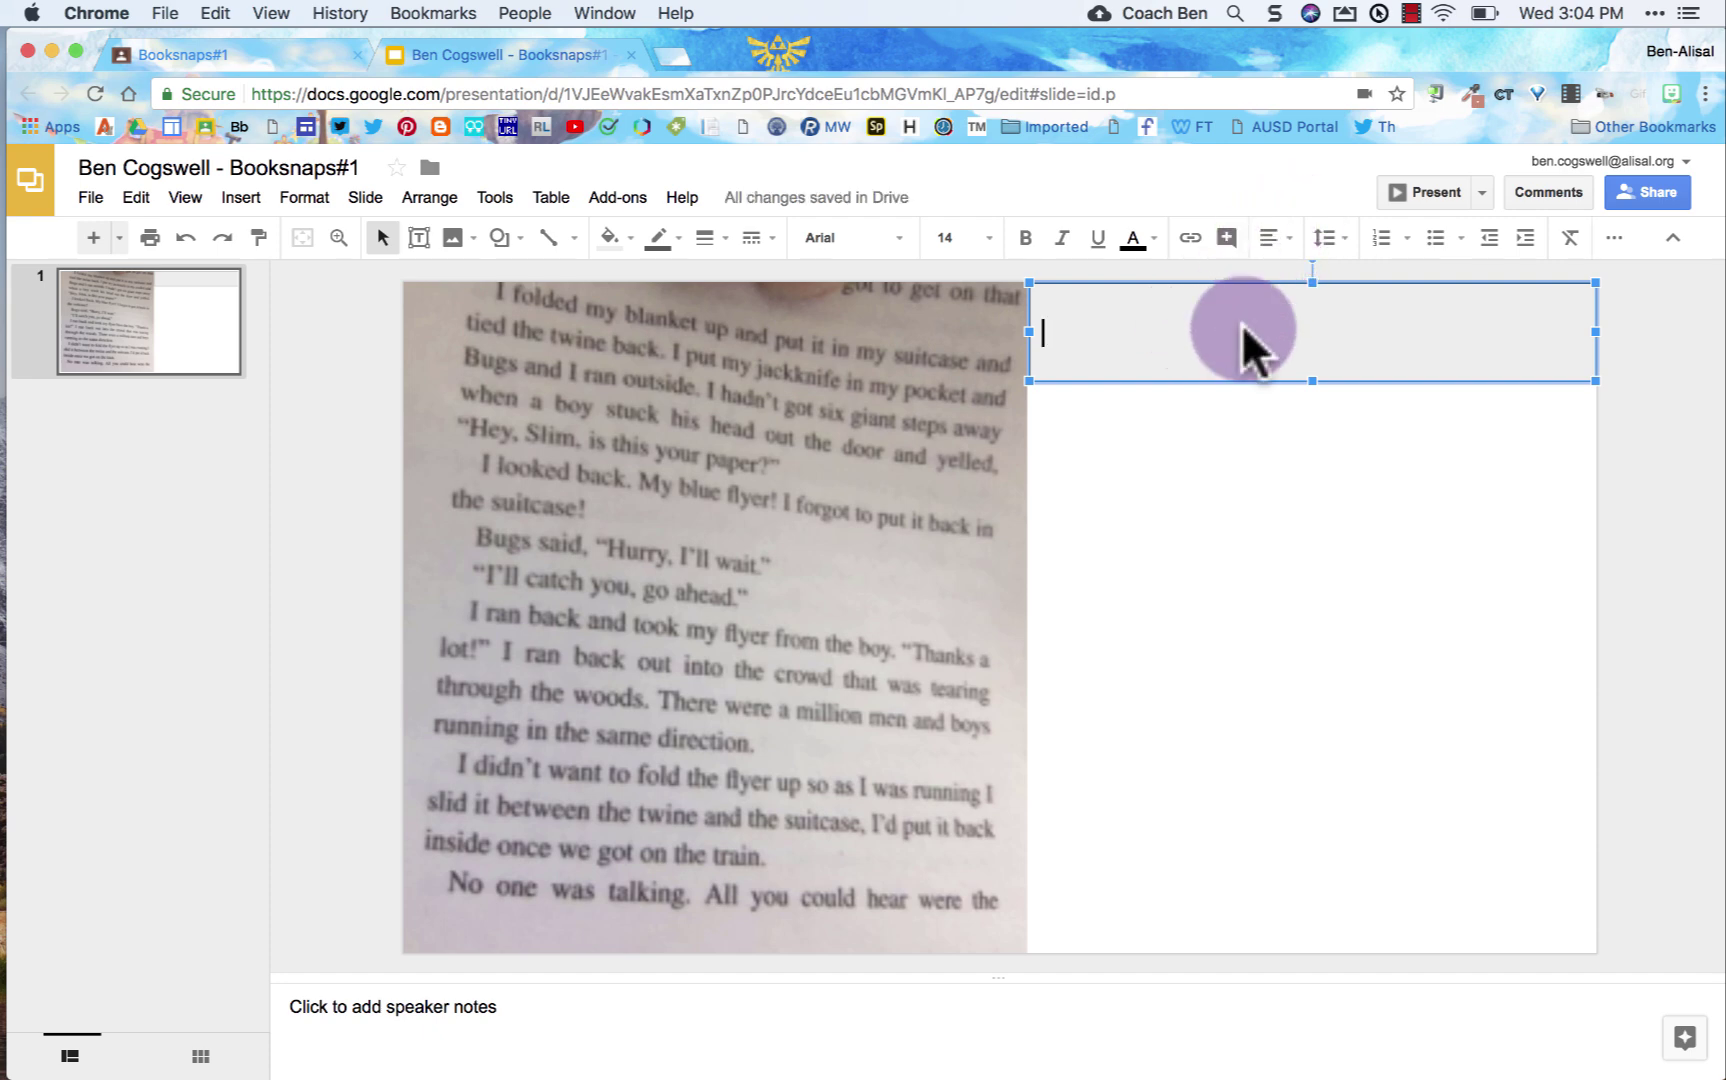
{"action": "left_click", "coordinate": [1280, 450]}
{"action": "left_click", "coordinate": [1245, 342]}
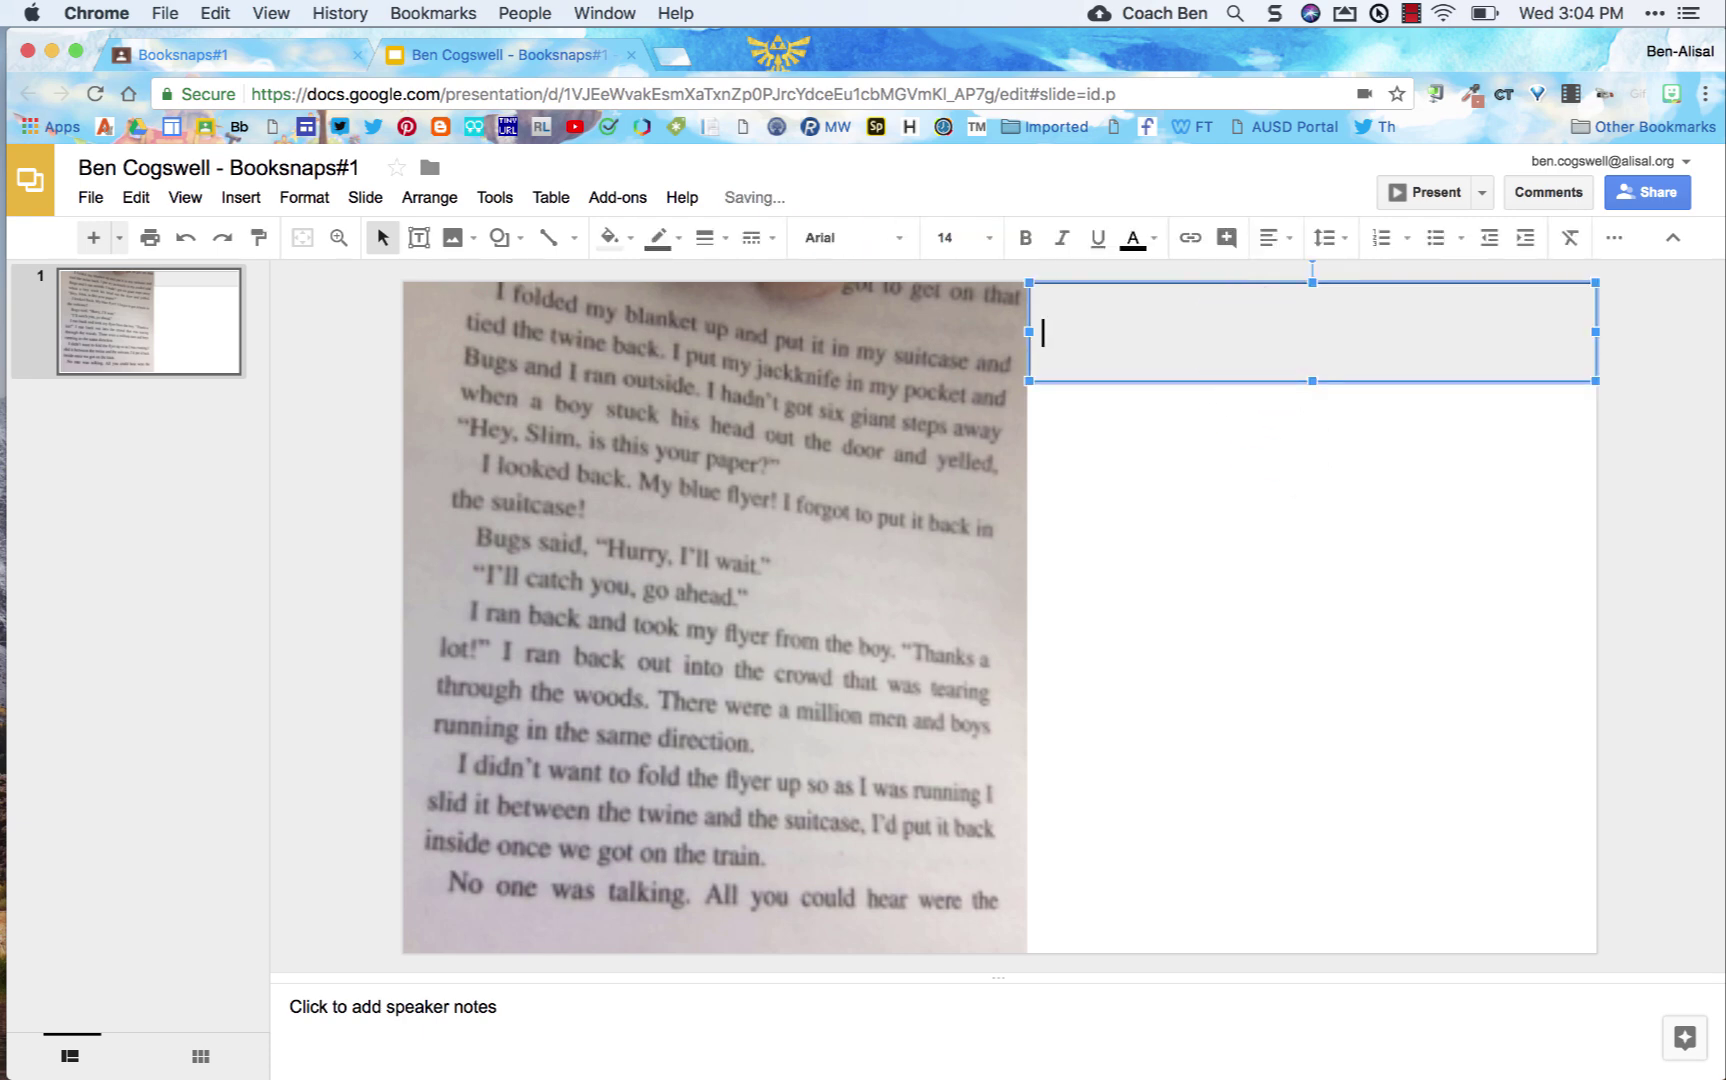
{"action": "type", "text": "Where is the hyperbole"}
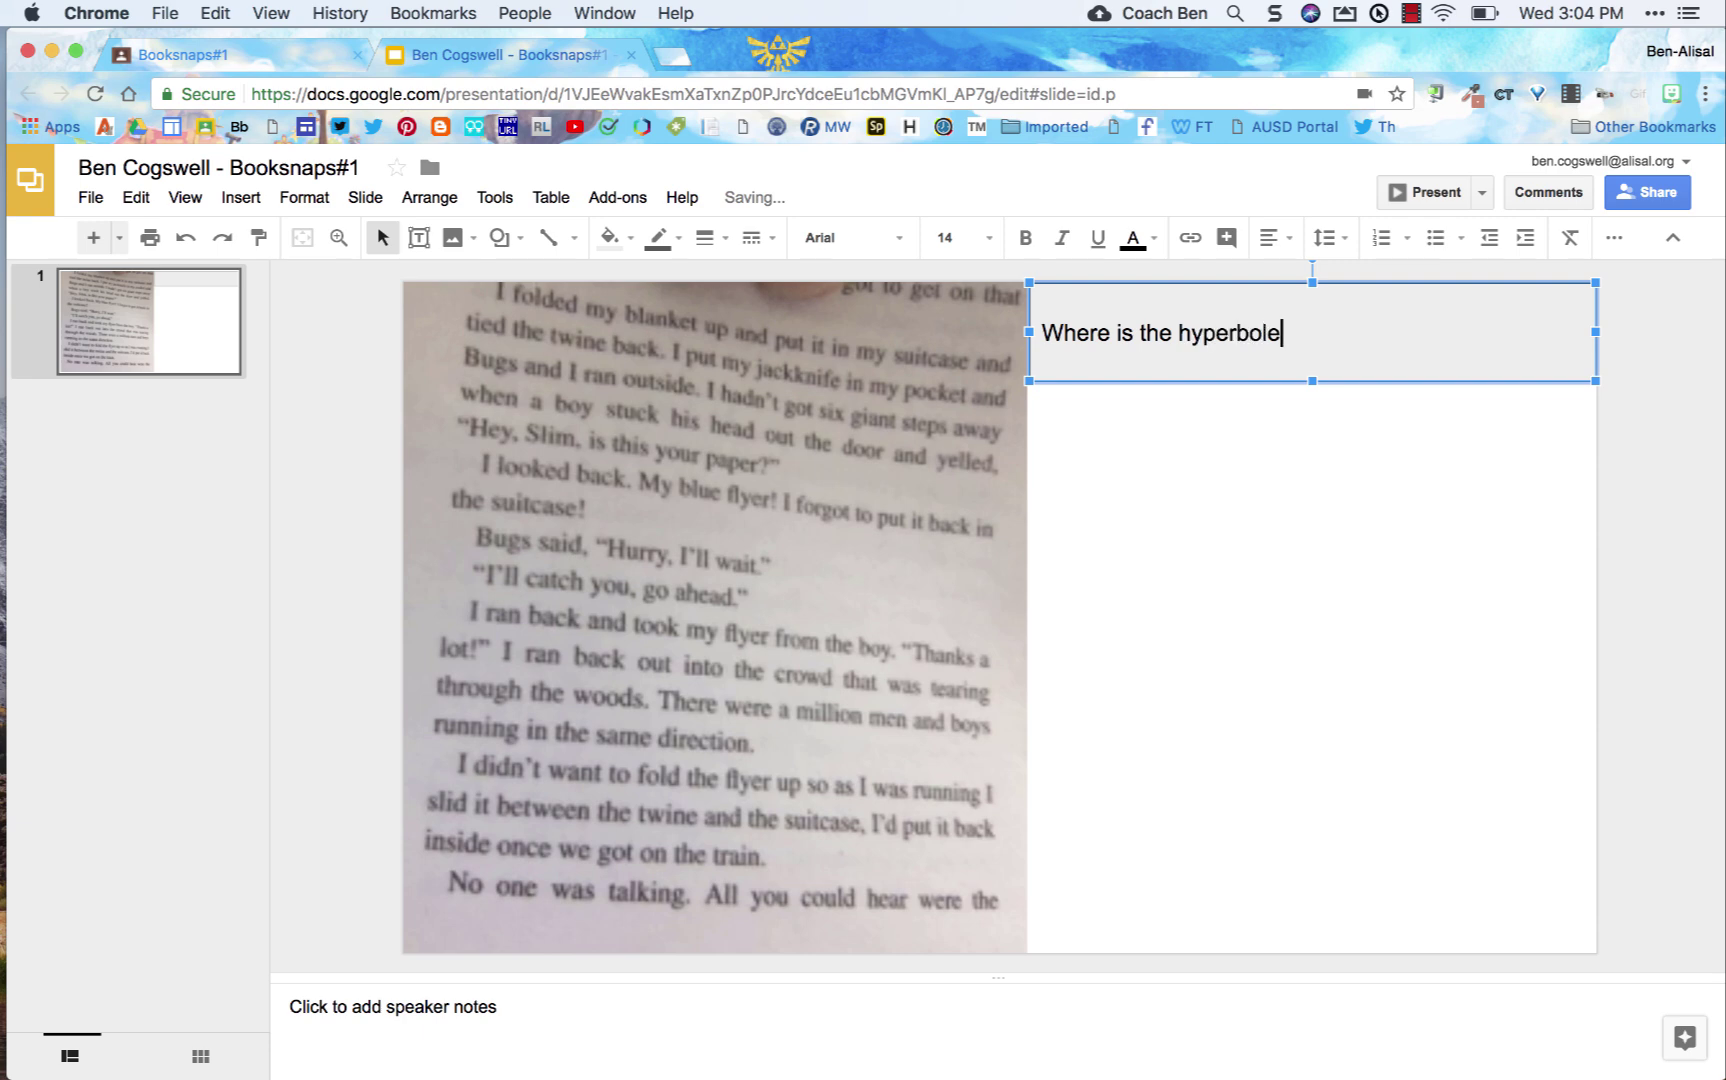
{"action": "type", "text": "? What does it mean?"}
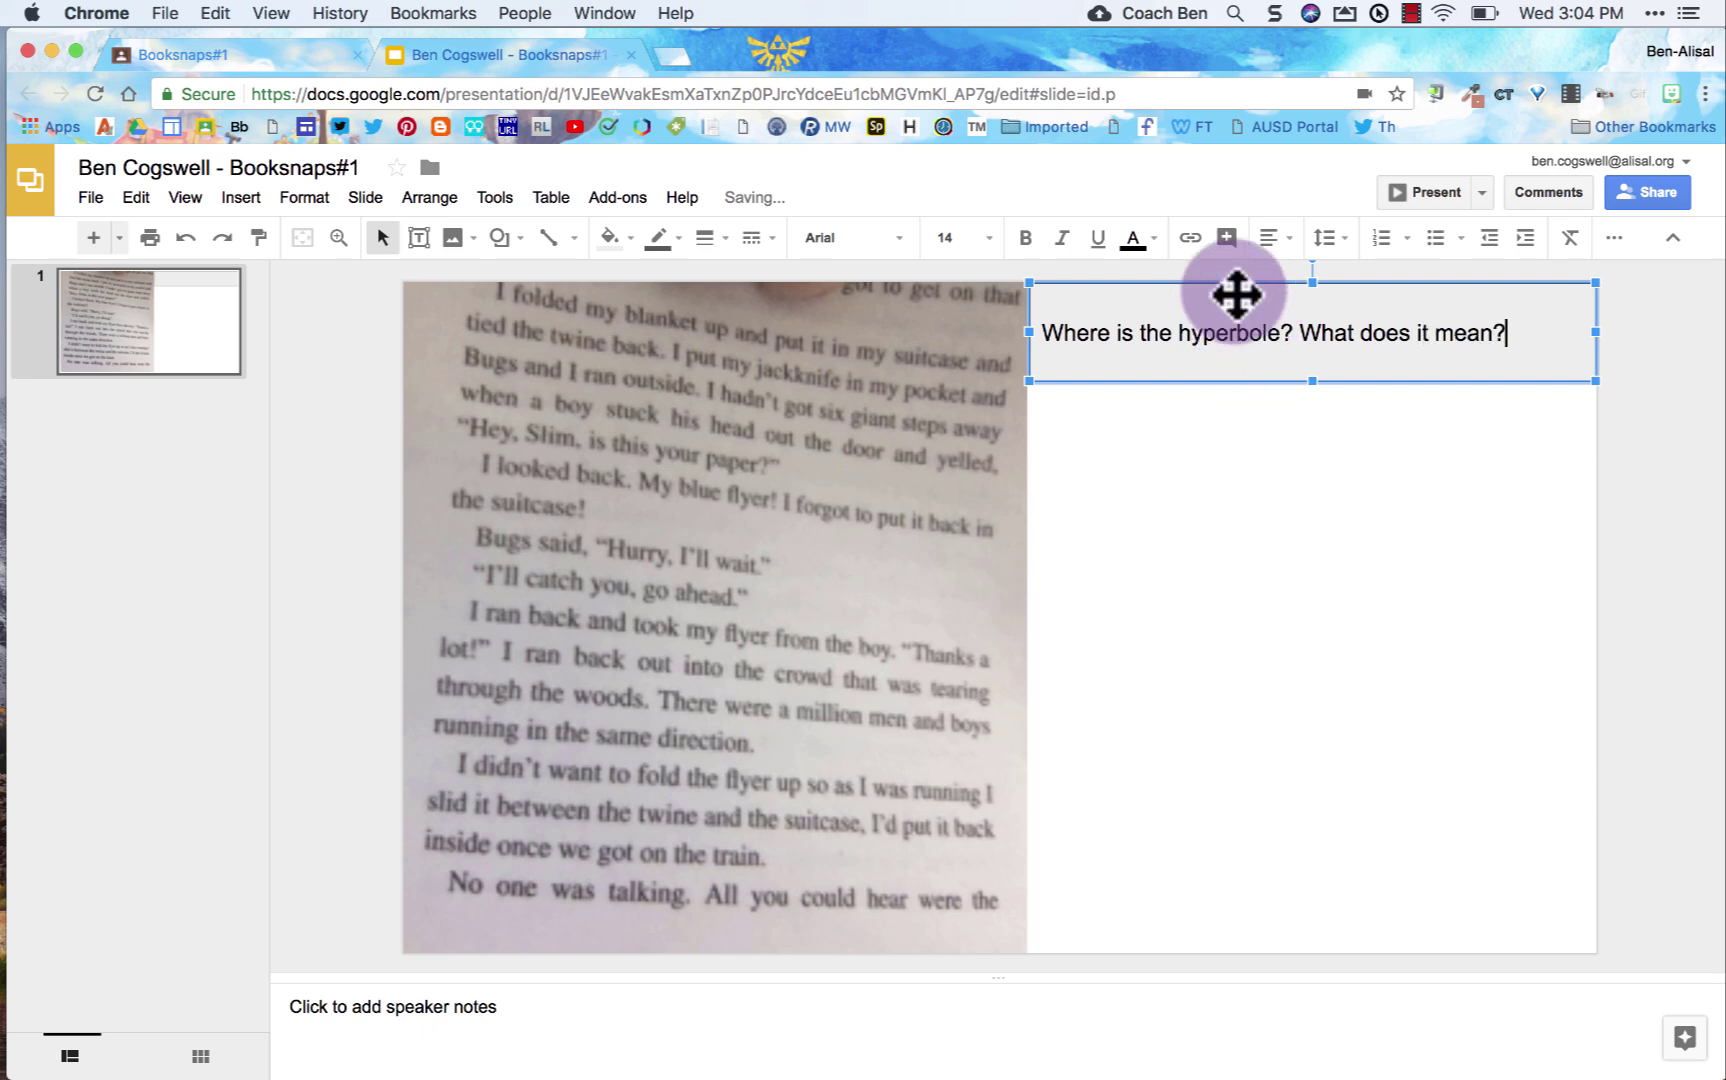
Center the question, set it in Ultra font, fill its box red and color the text white.
{"action": "triple_click", "coordinate": [1244, 335]}
{"action": "left_click", "coordinate": [1287, 238]}
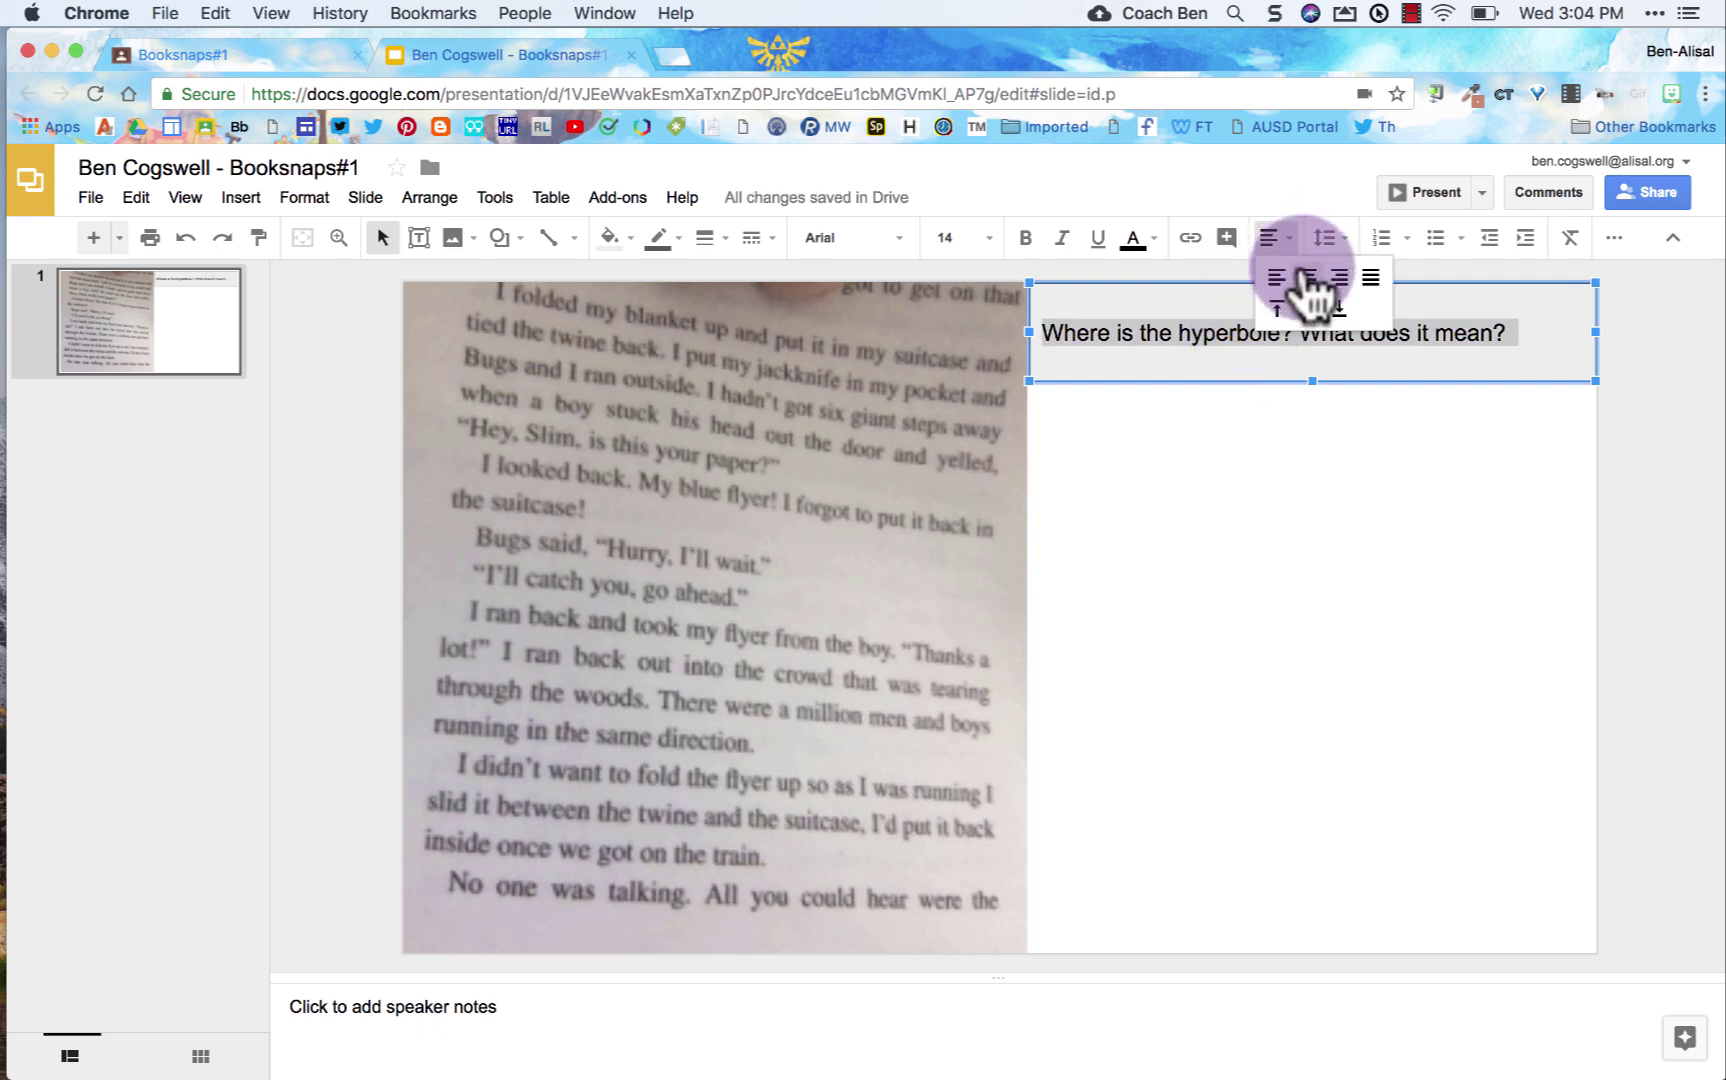
{"action": "left_click", "coordinate": [1310, 274]}
{"action": "left_click", "coordinate": [900, 240]}
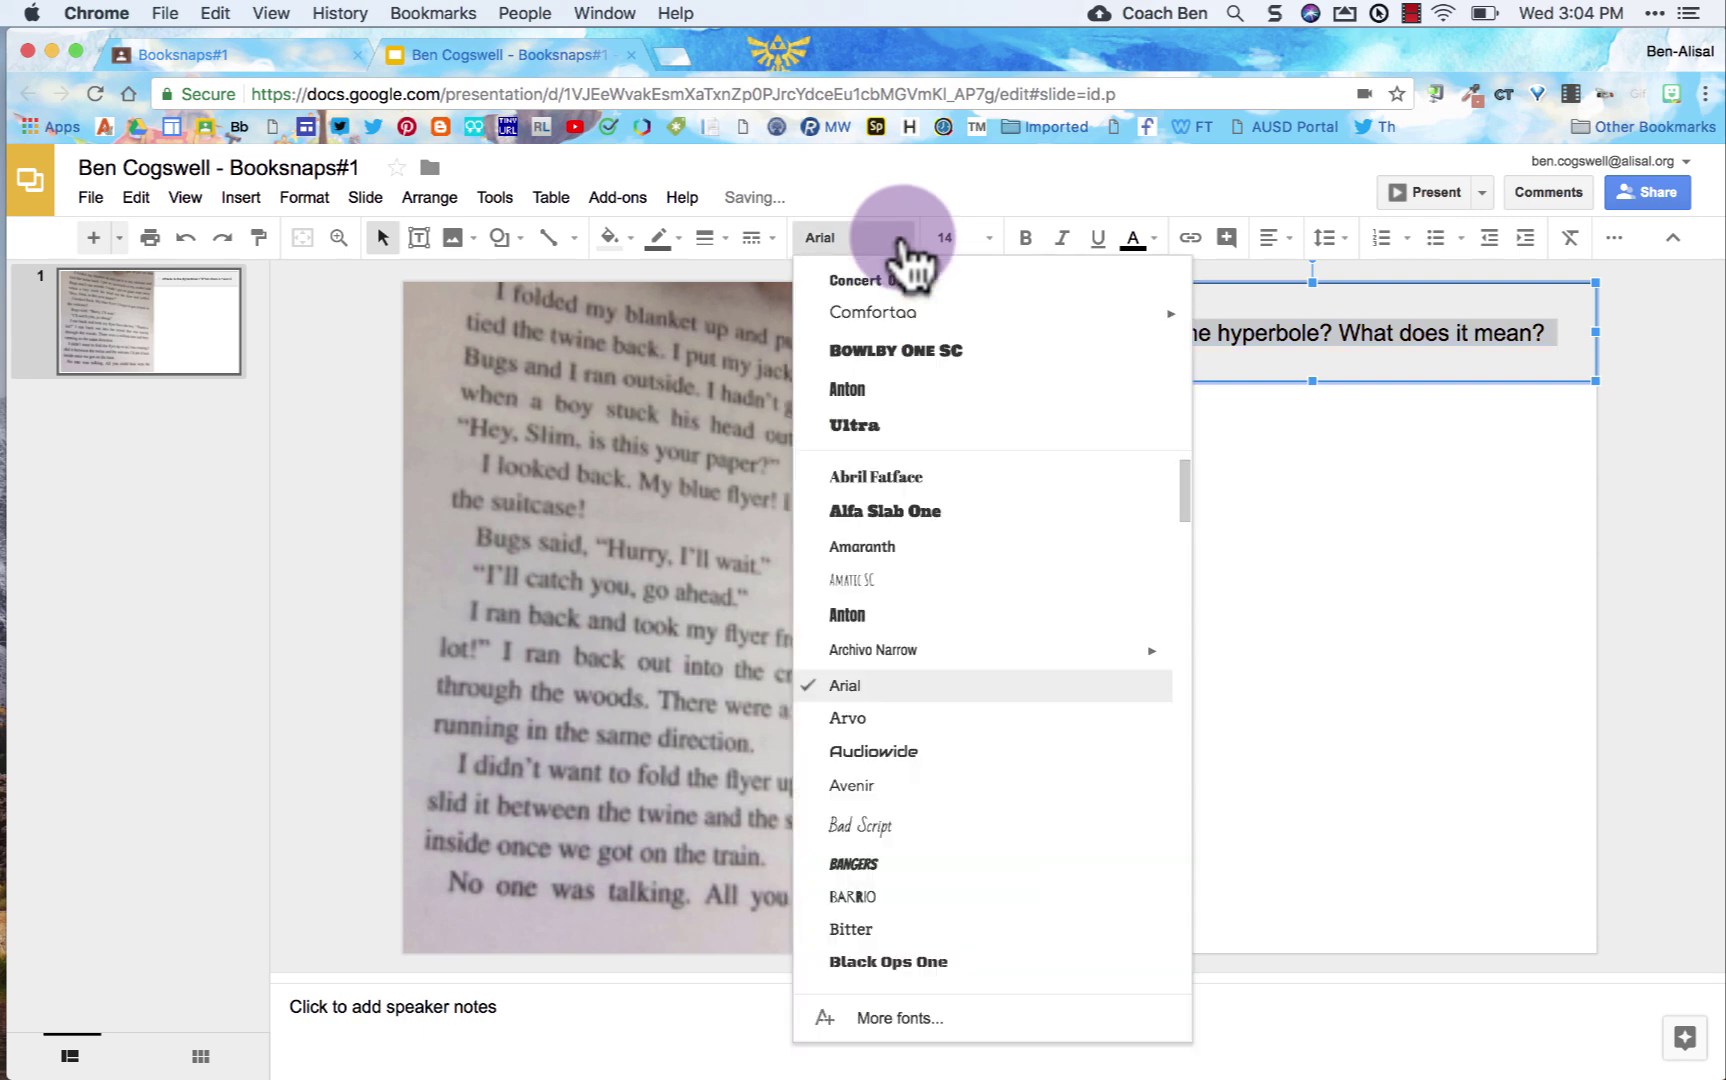
{"action": "left_click", "coordinate": [899, 424]}
{"action": "left_click", "coordinate": [610, 238]}
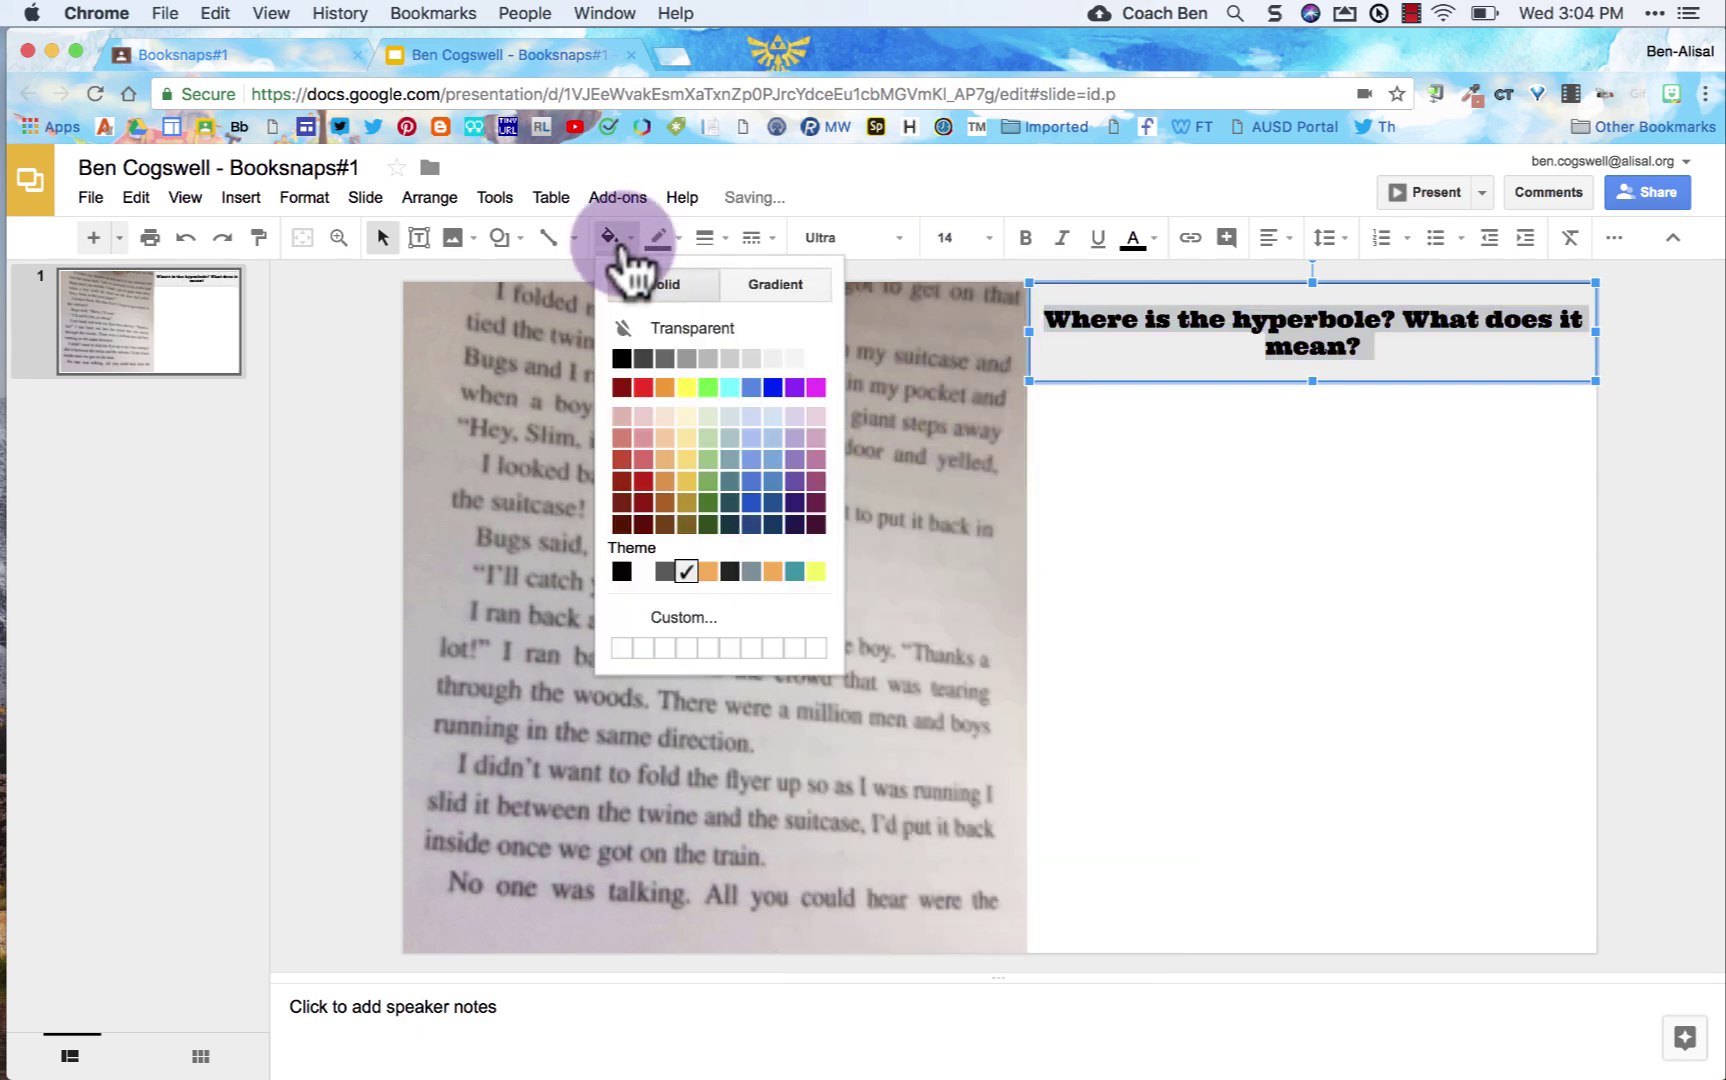
{"action": "left_click", "coordinate": [648, 386]}
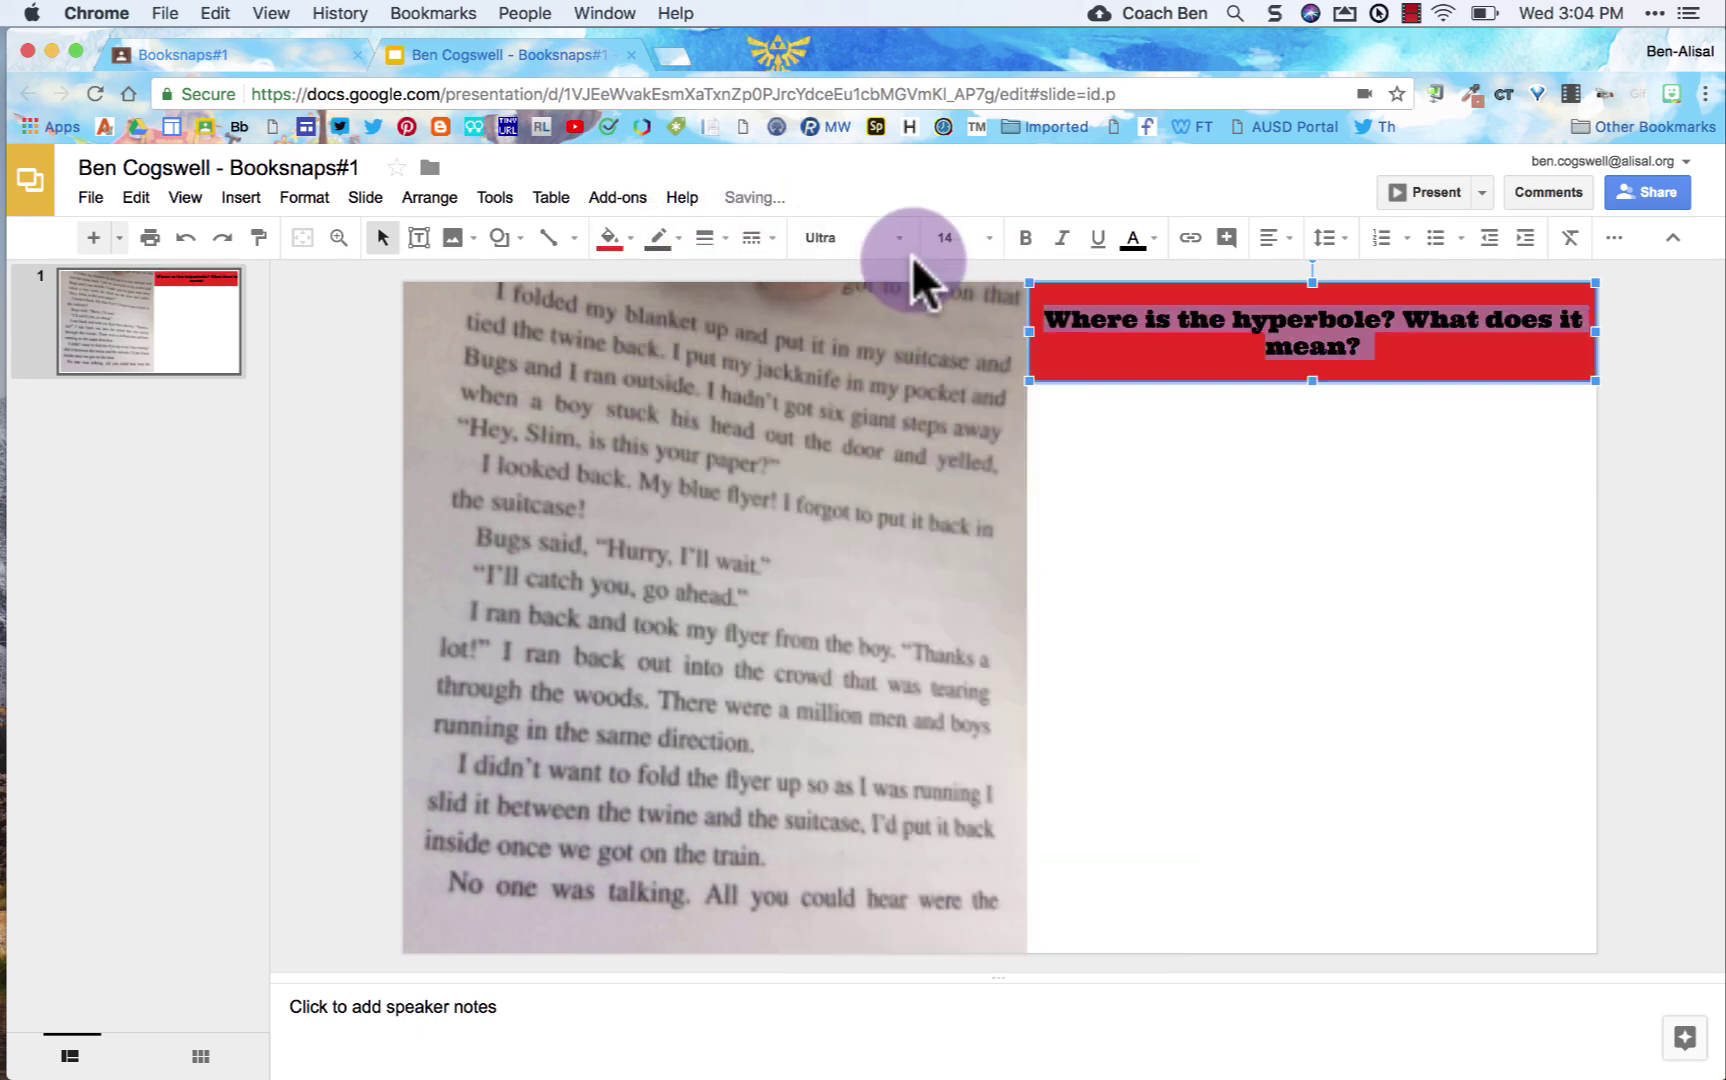
{"action": "left_click", "coordinate": [1135, 240]}
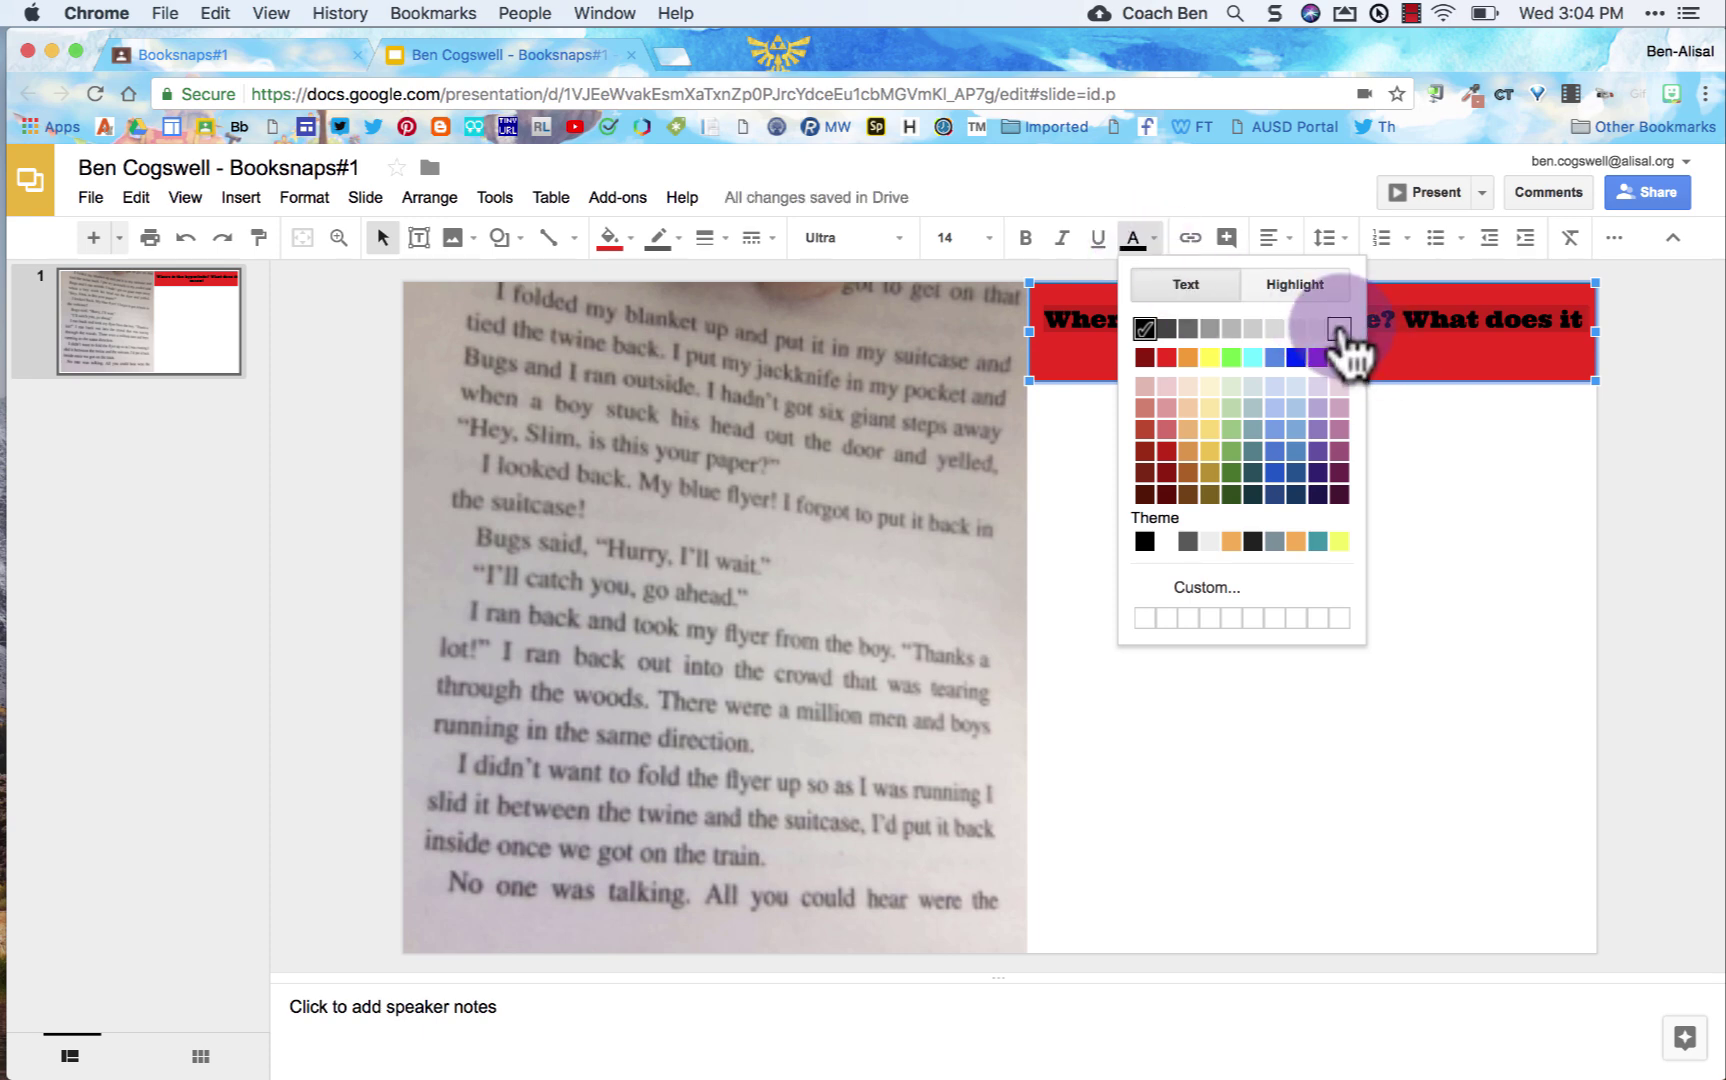
{"action": "left_click", "coordinate": [1339, 328]}
{"action": "left_click", "coordinate": [1408, 515]}
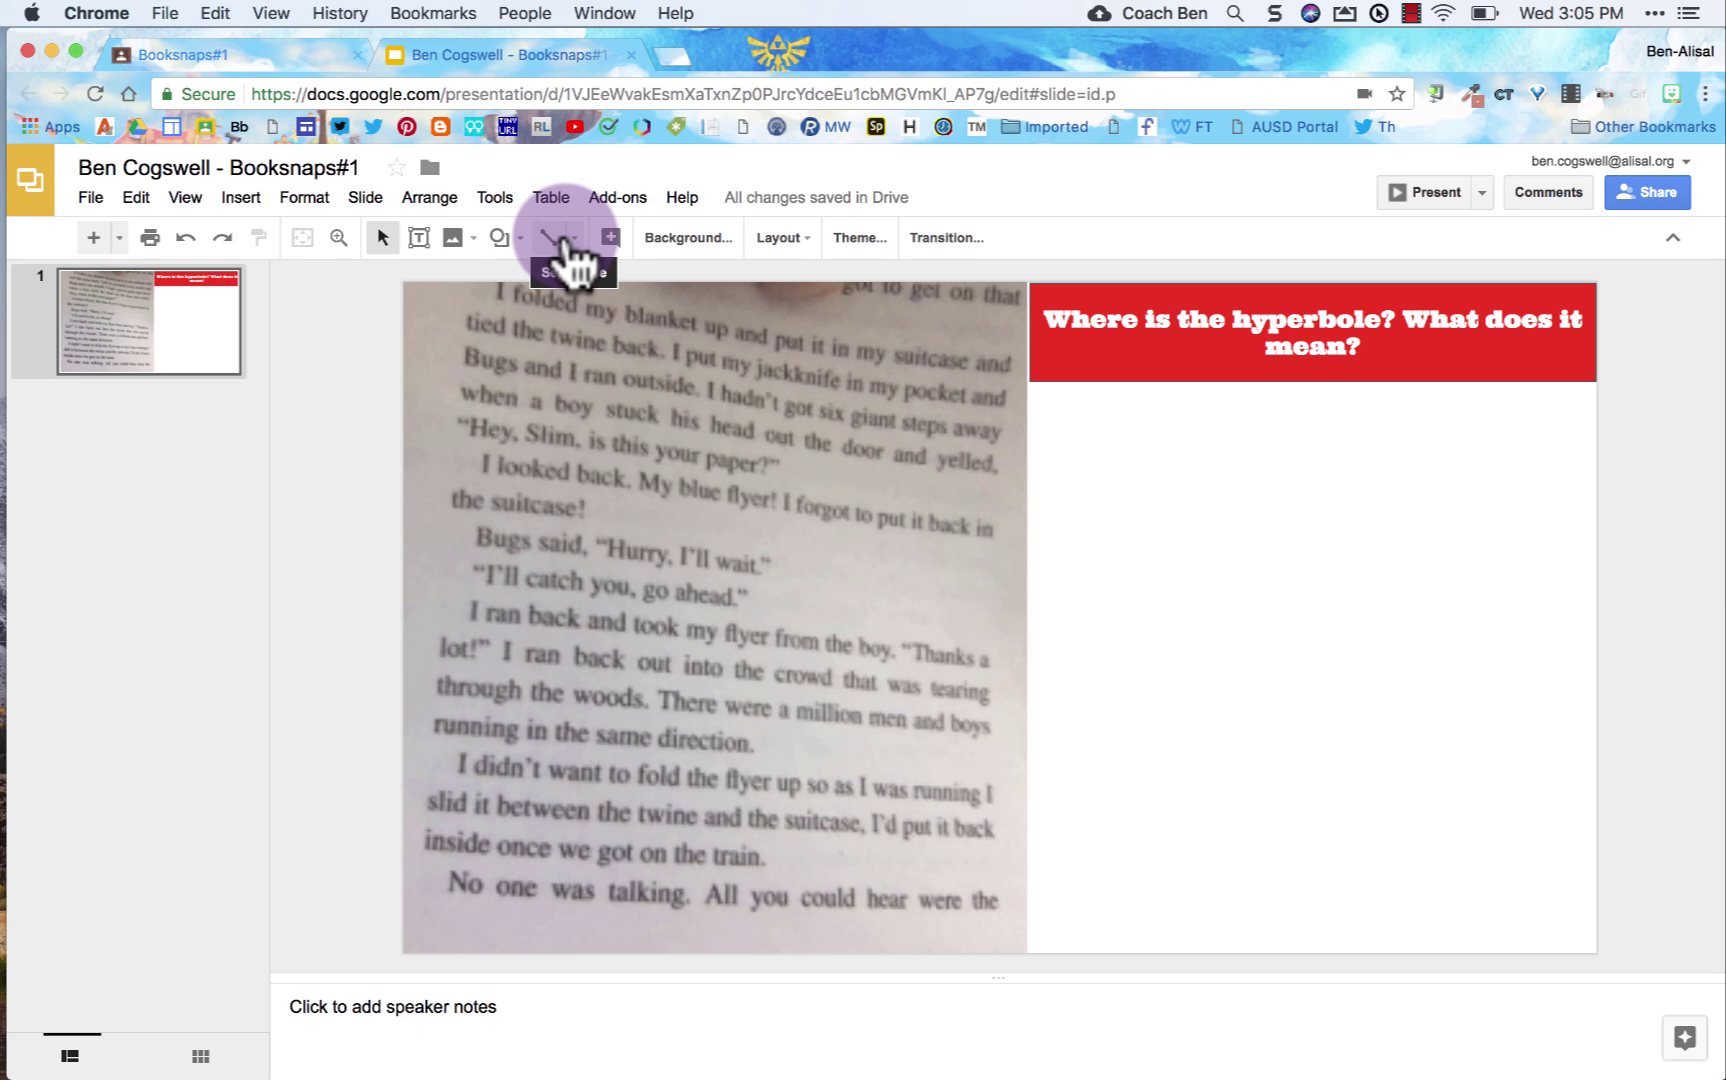
Scribble a loop around 'There were a million men and boys running in the same direction.'.
{"action": "left_click", "coordinate": [566, 243]}
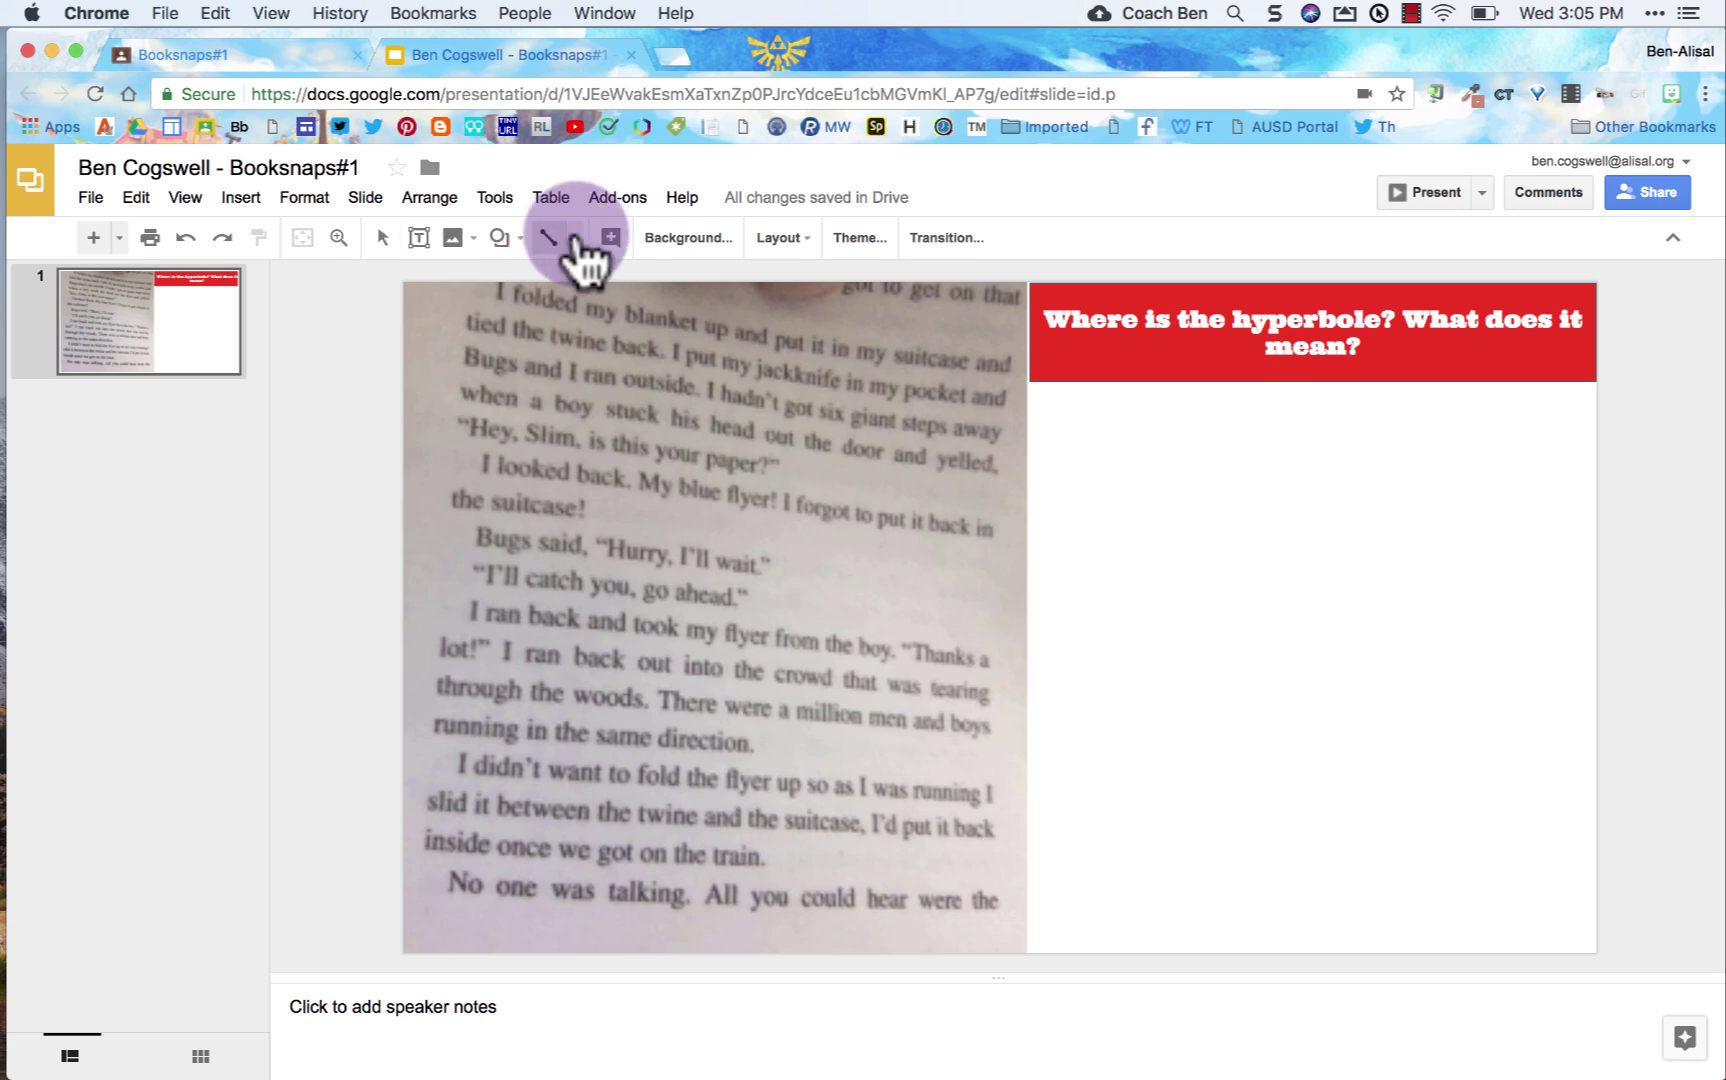
{"action": "left_click", "coordinate": [577, 238]}
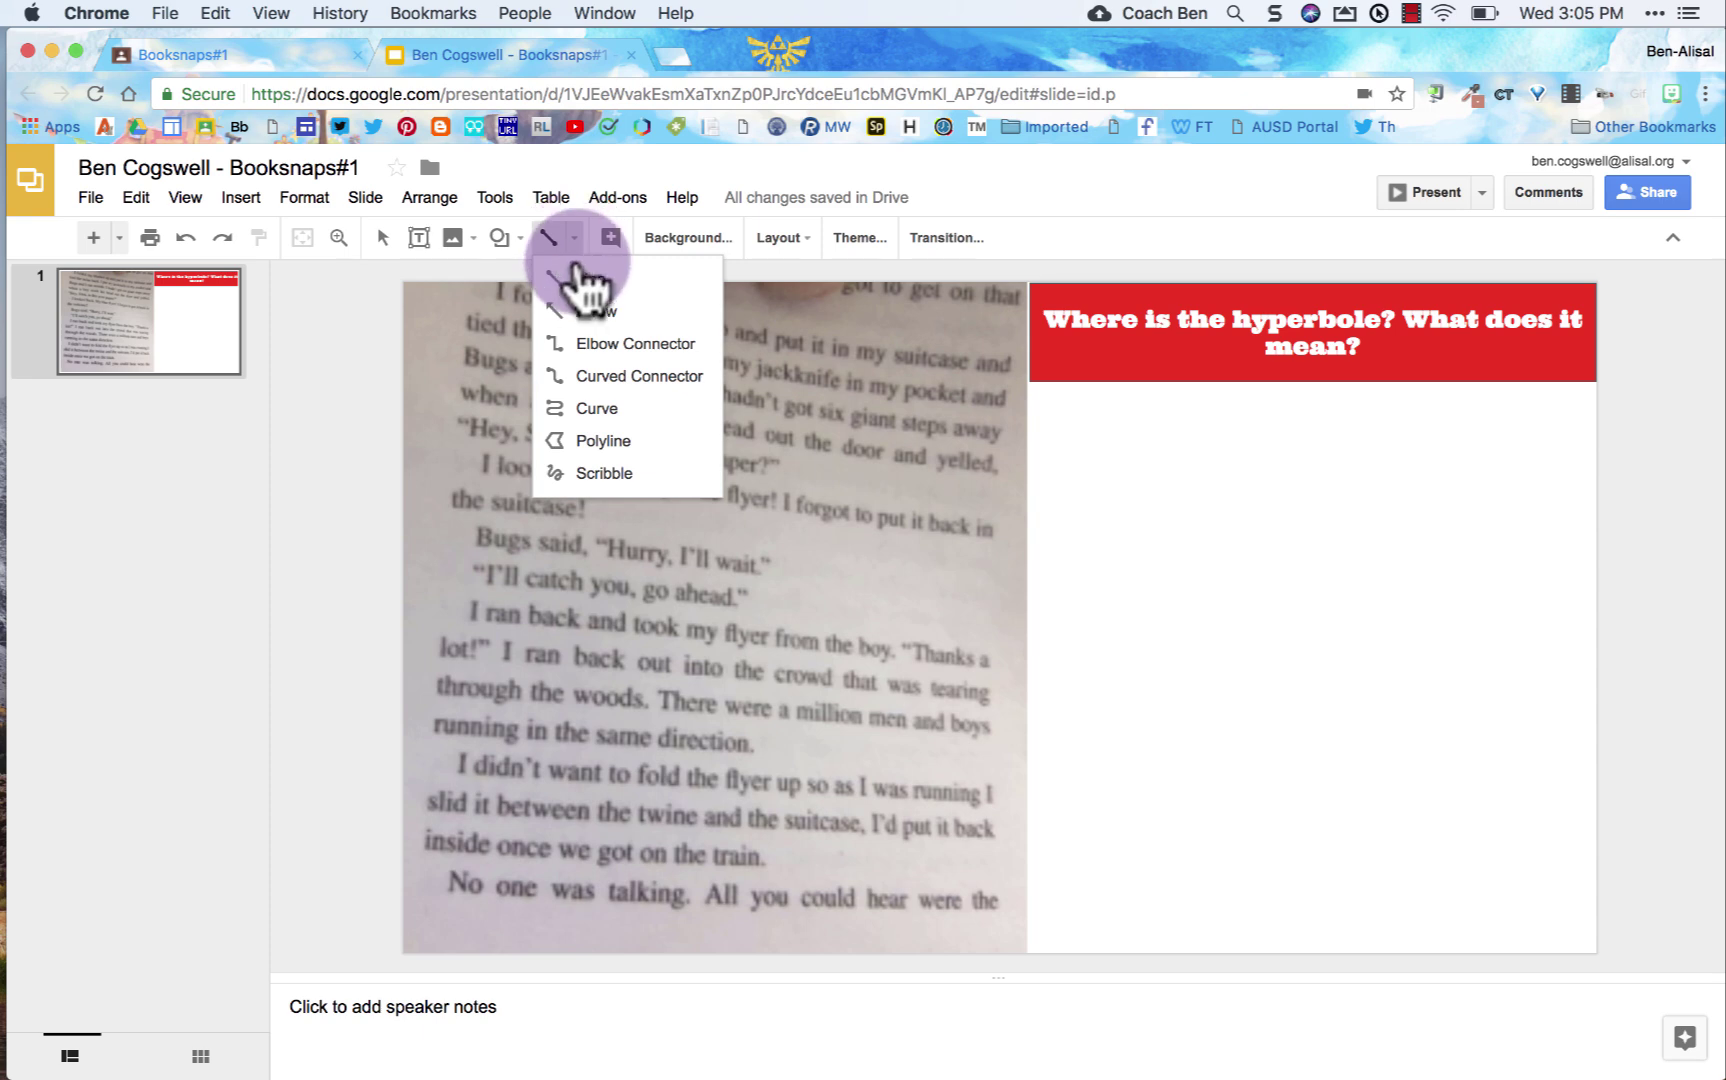
{"action": "left_click", "coordinate": [604, 474]}
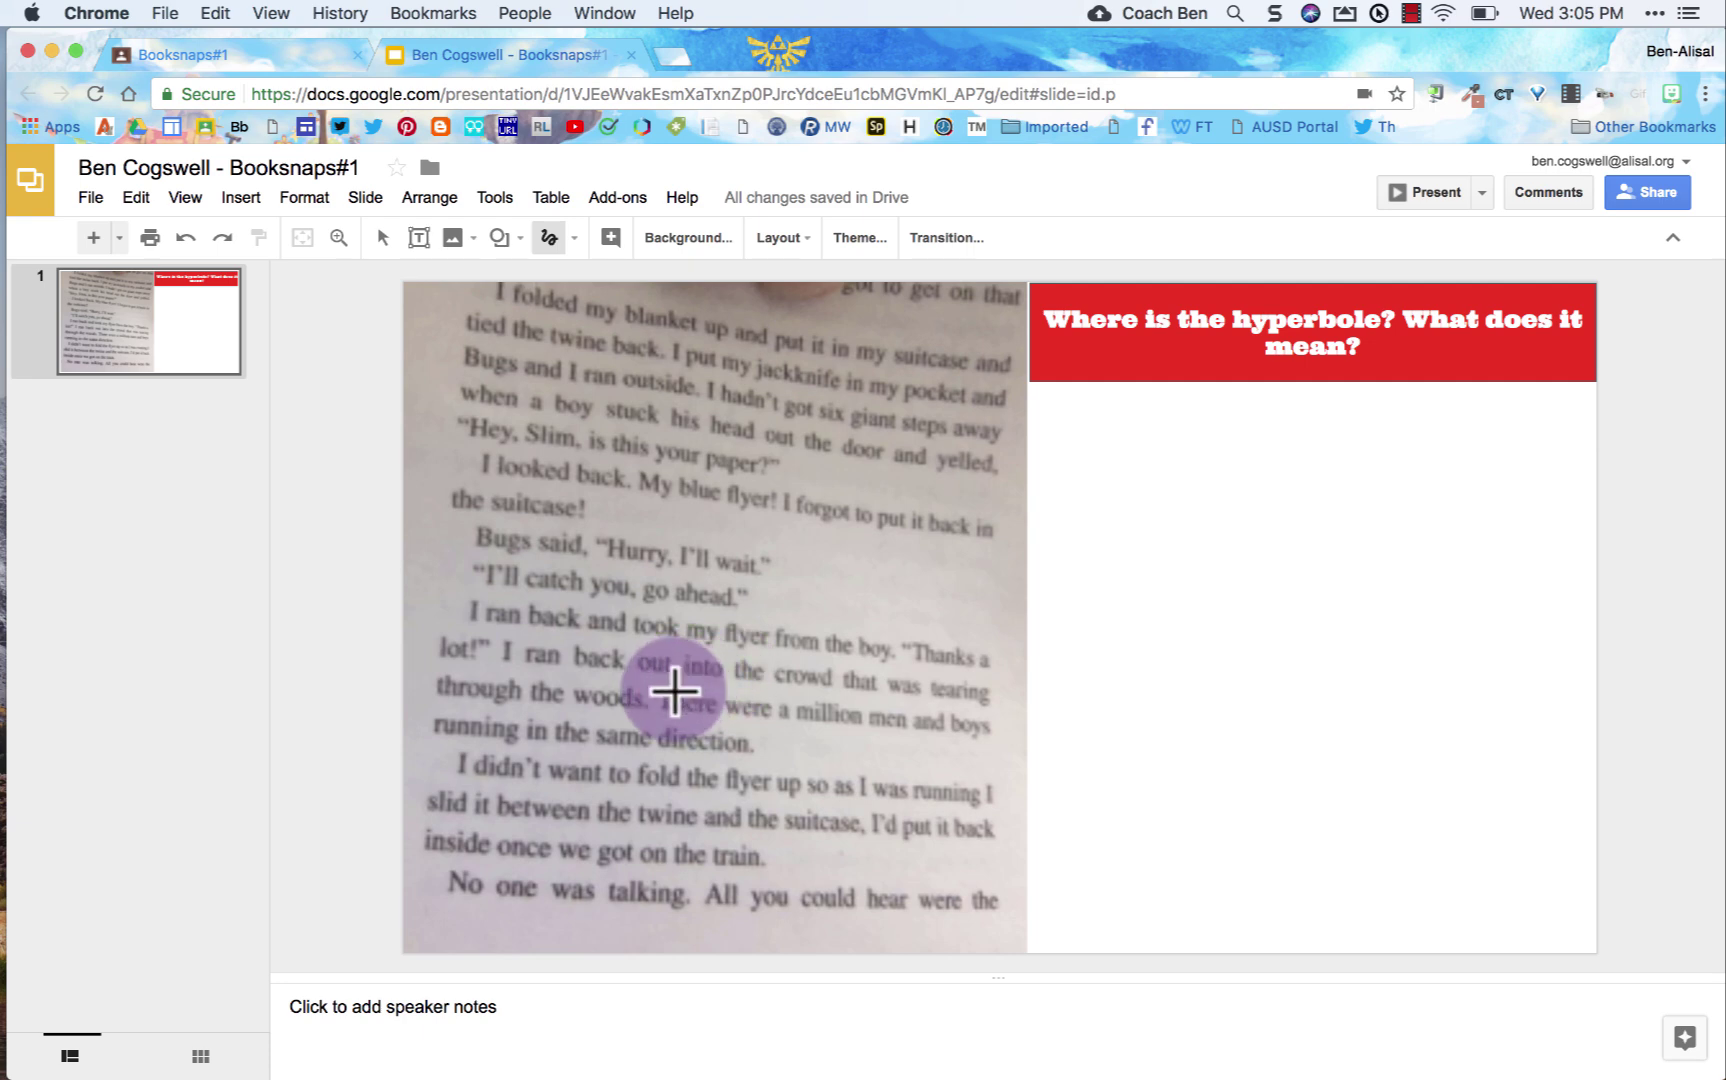
{"action": "mouse_move", "coordinate": [660, 713]}
{"action": "left_mouse_down"}
{"action": "mouse_move", "coordinate": [655, 693]}
{"action": "mouse_move", "coordinate": [717, 686]}
{"action": "mouse_move", "coordinate": [994, 710]}
{"action": "mouse_move", "coordinate": [963, 771]}
{"action": "mouse_move", "coordinate": [500, 748]}
{"action": "mouse_move", "coordinate": [431, 728]}
{"action": "mouse_move", "coordinate": [493, 705]}
{"action": "mouse_move", "coordinate": [659, 707]}
{"action": "left_mouse_up"}
{"action": "left_click", "coordinate": [1187, 716]}
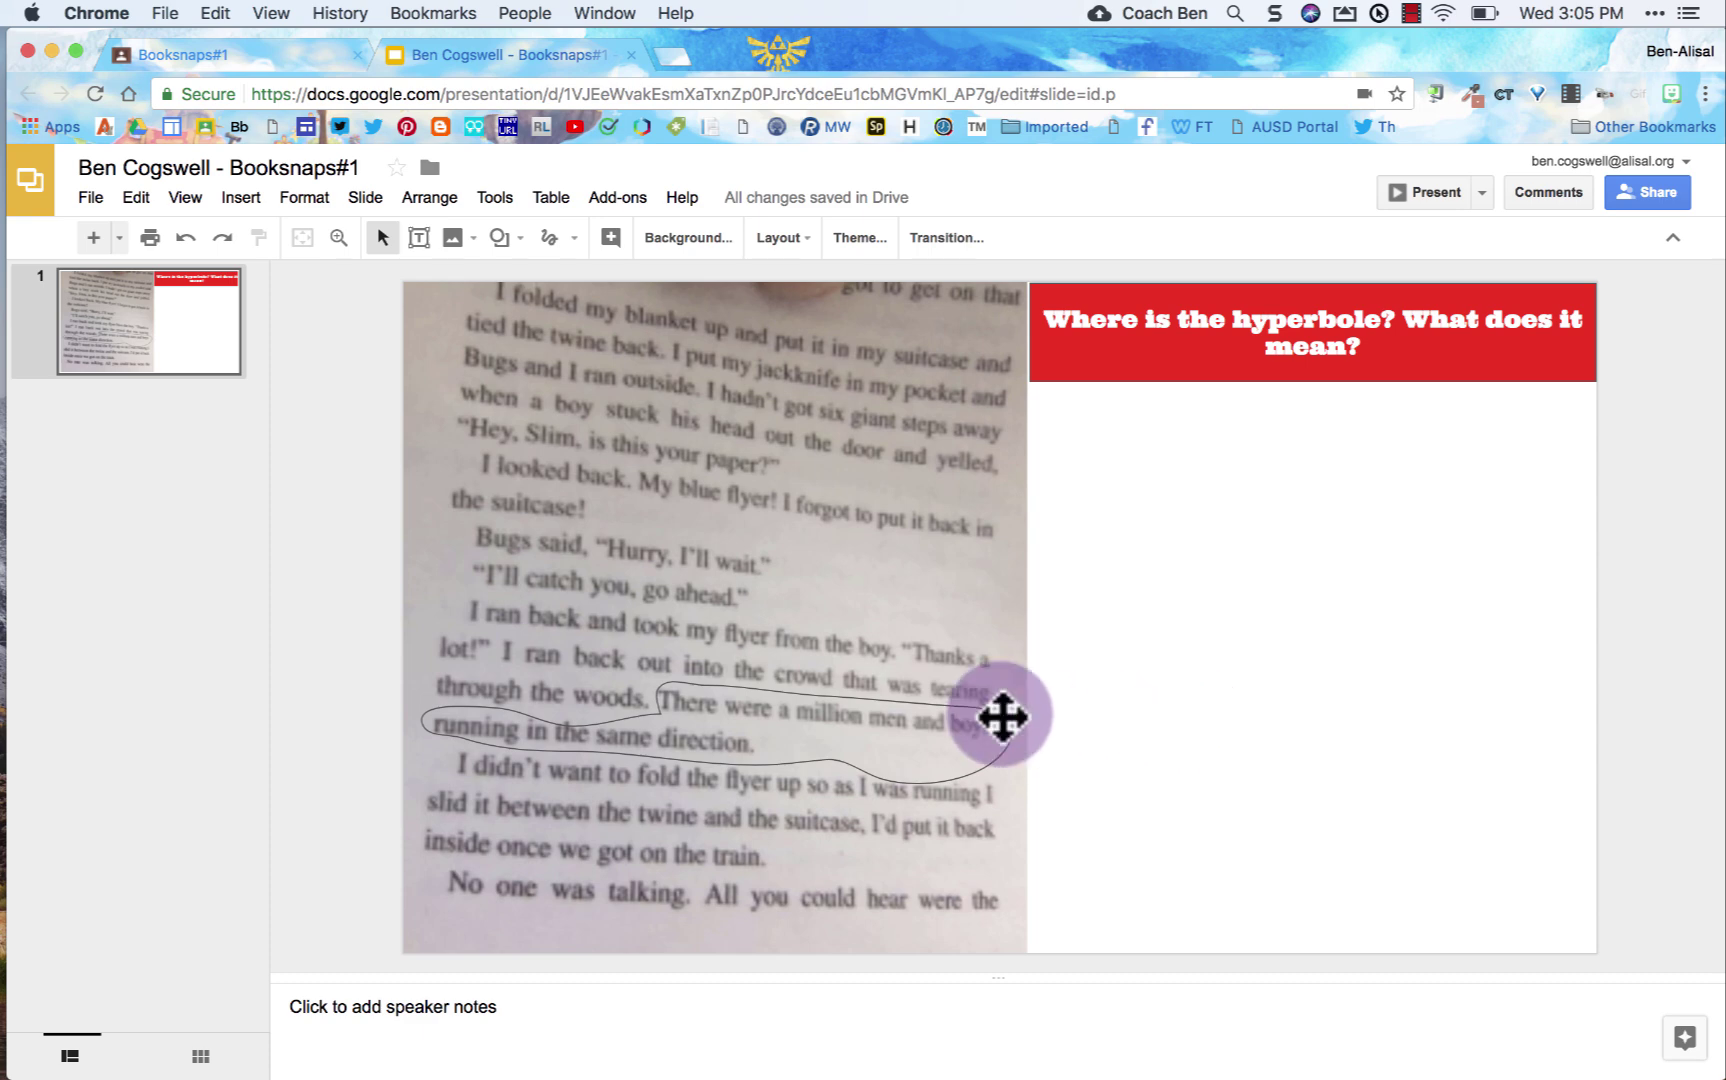
Make the scribble loop red with a thicker 3px line weight.
{"action": "left_click", "coordinate": [980, 714]}
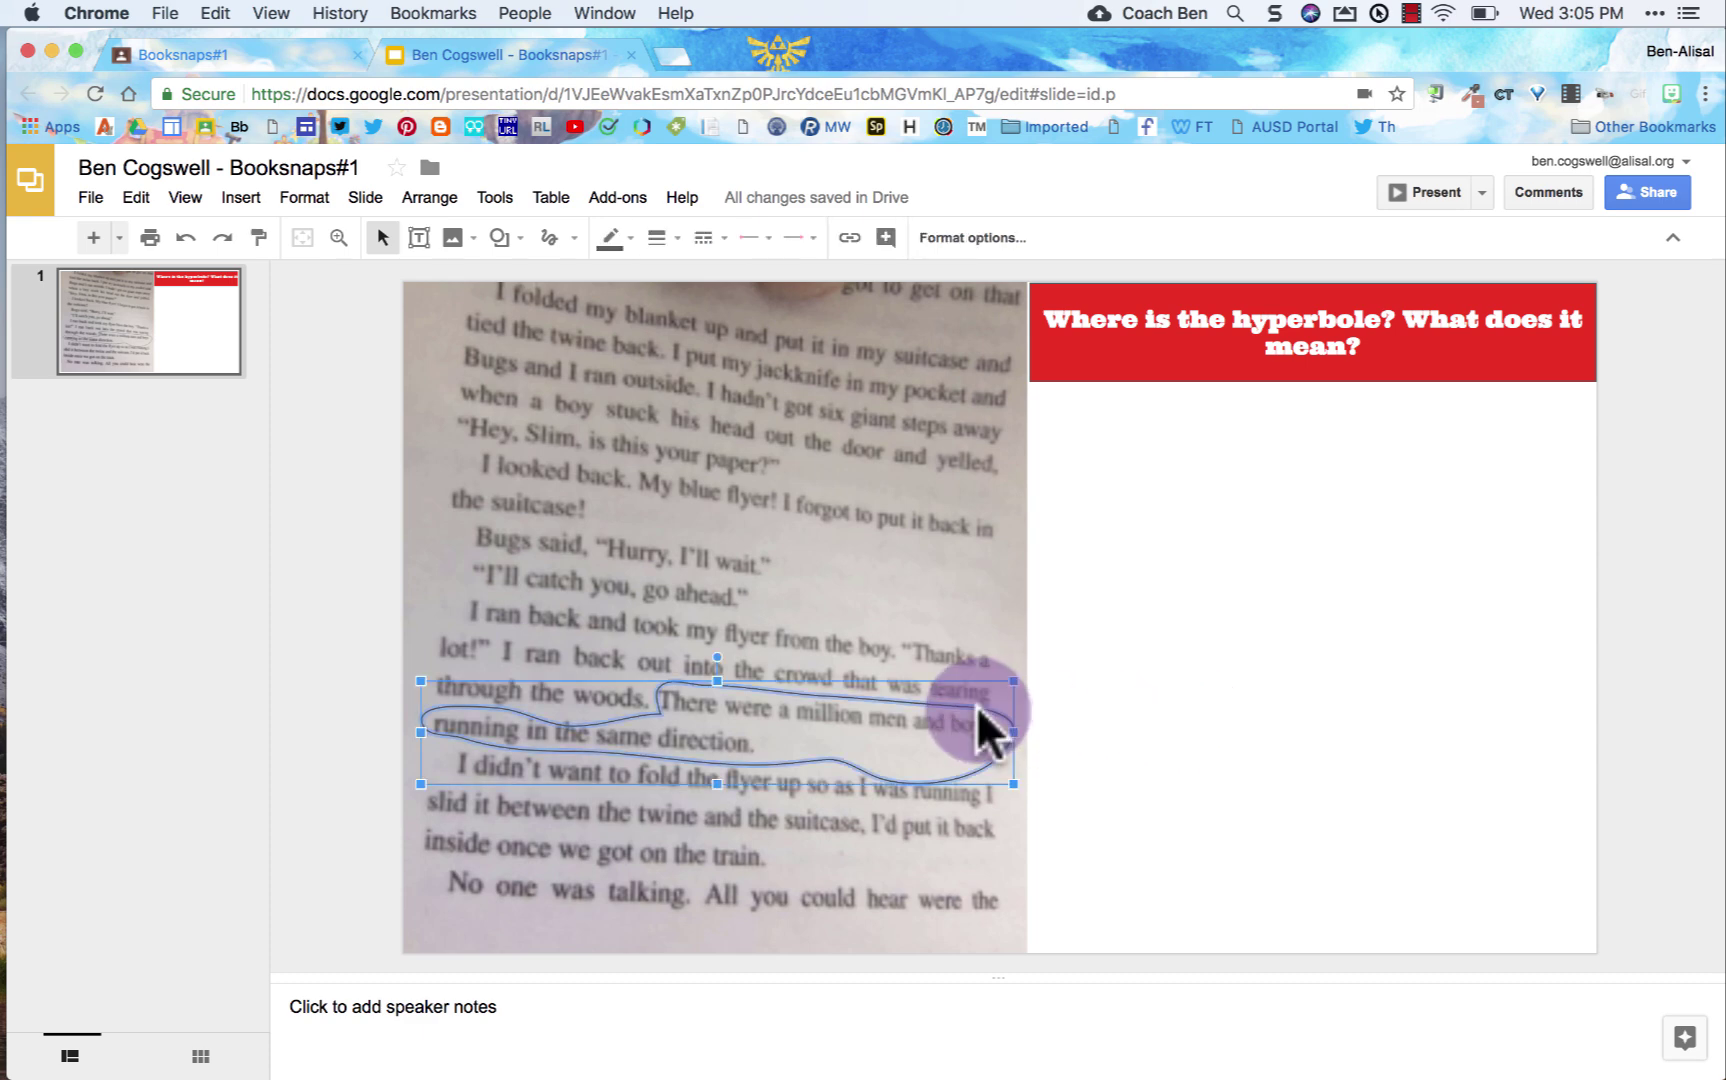
{"action": "left_click", "coordinate": [614, 240]}
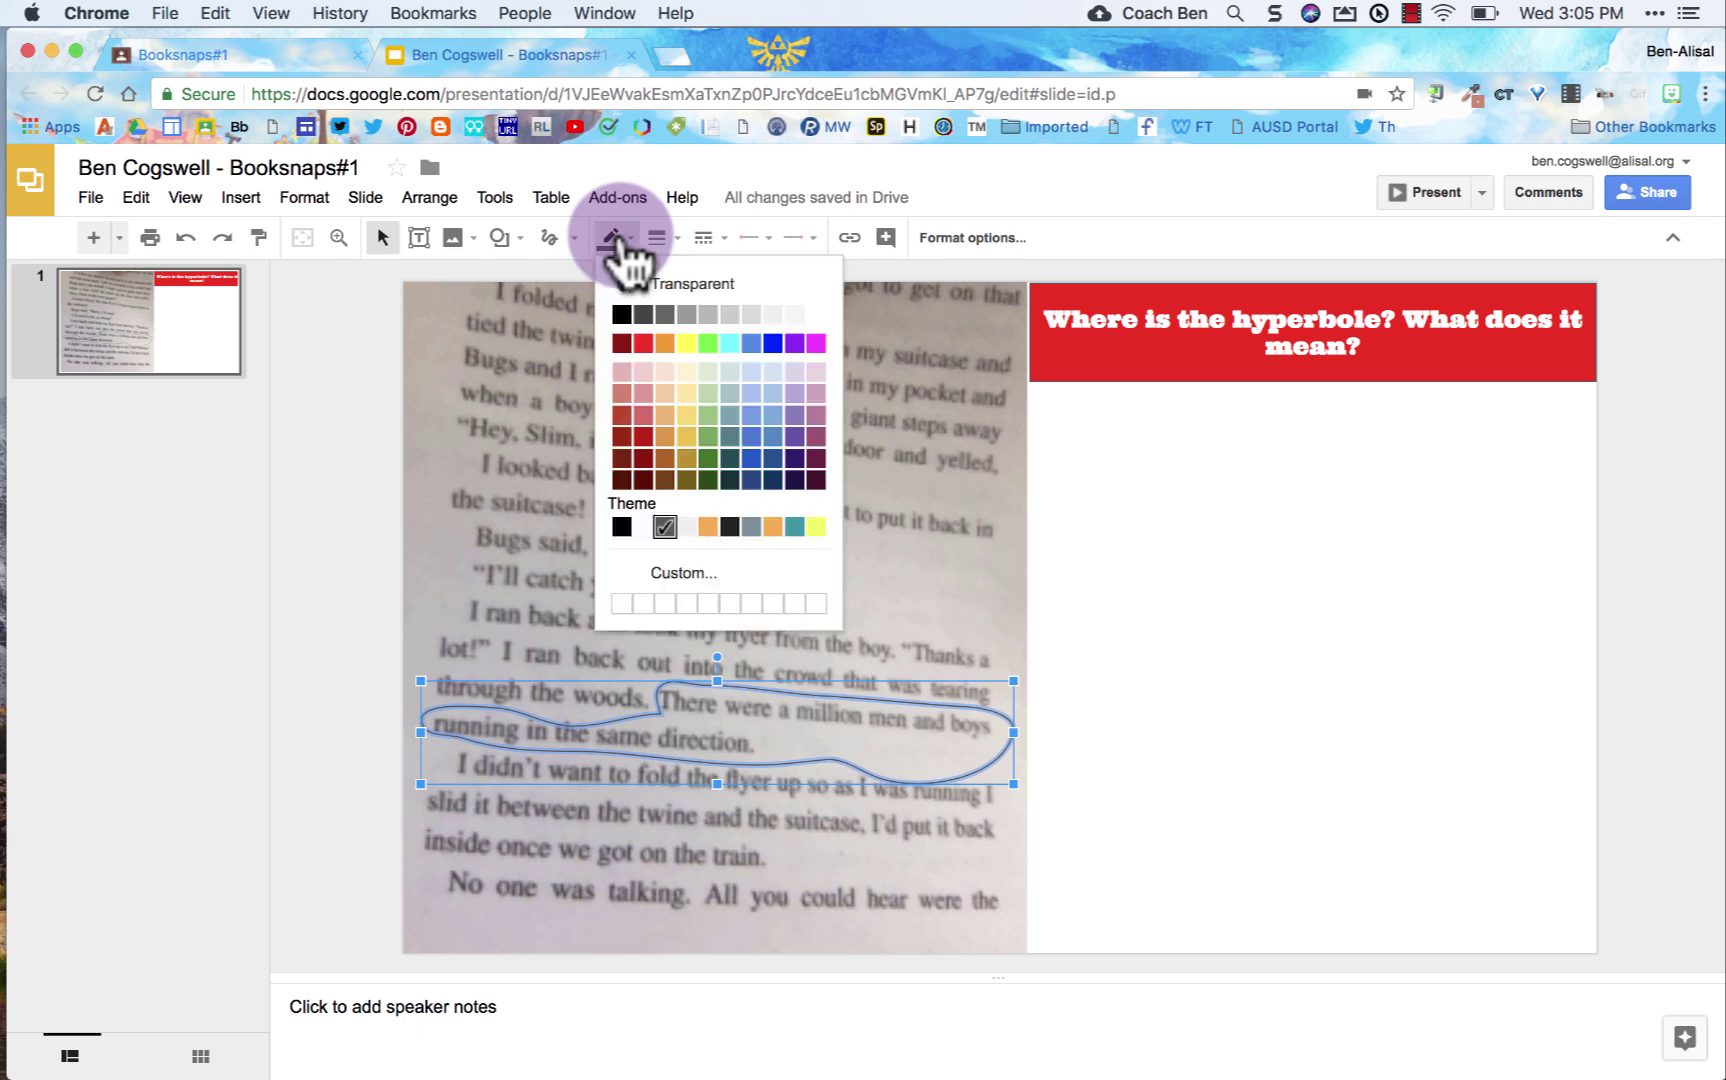
{"action": "left_click", "coordinate": [643, 341]}
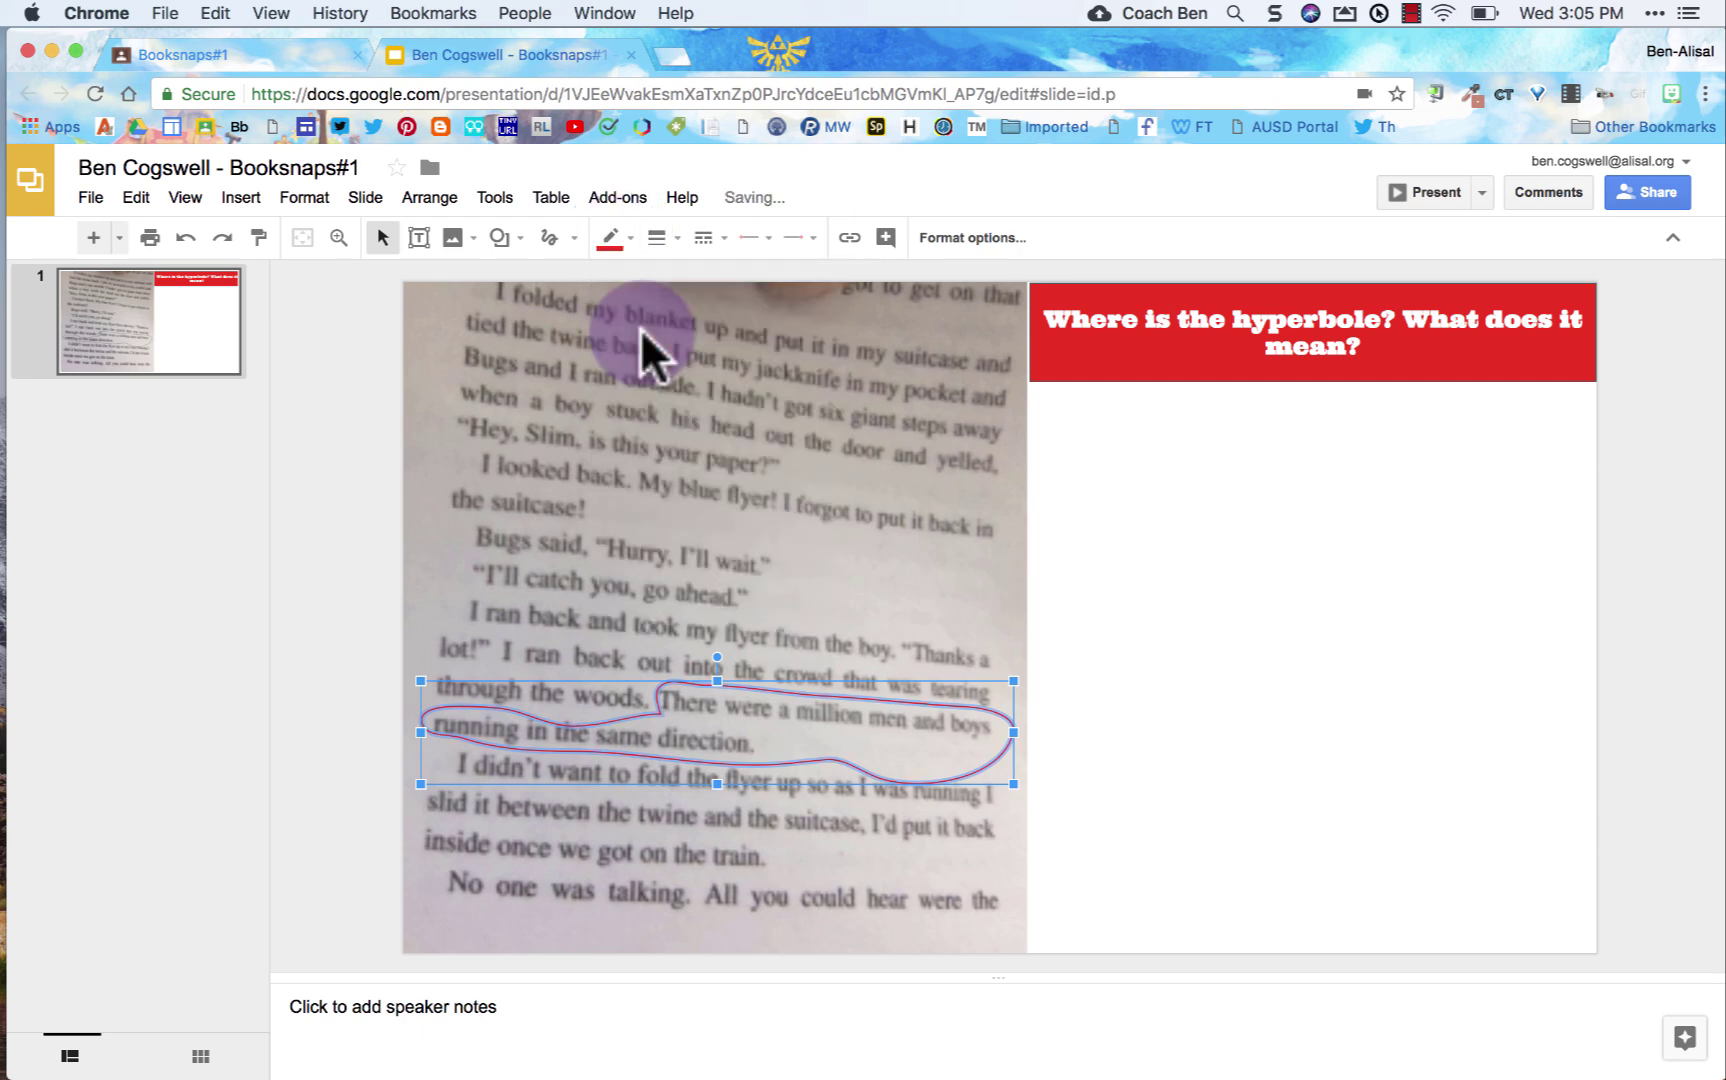
{"action": "left_click", "coordinate": [660, 240]}
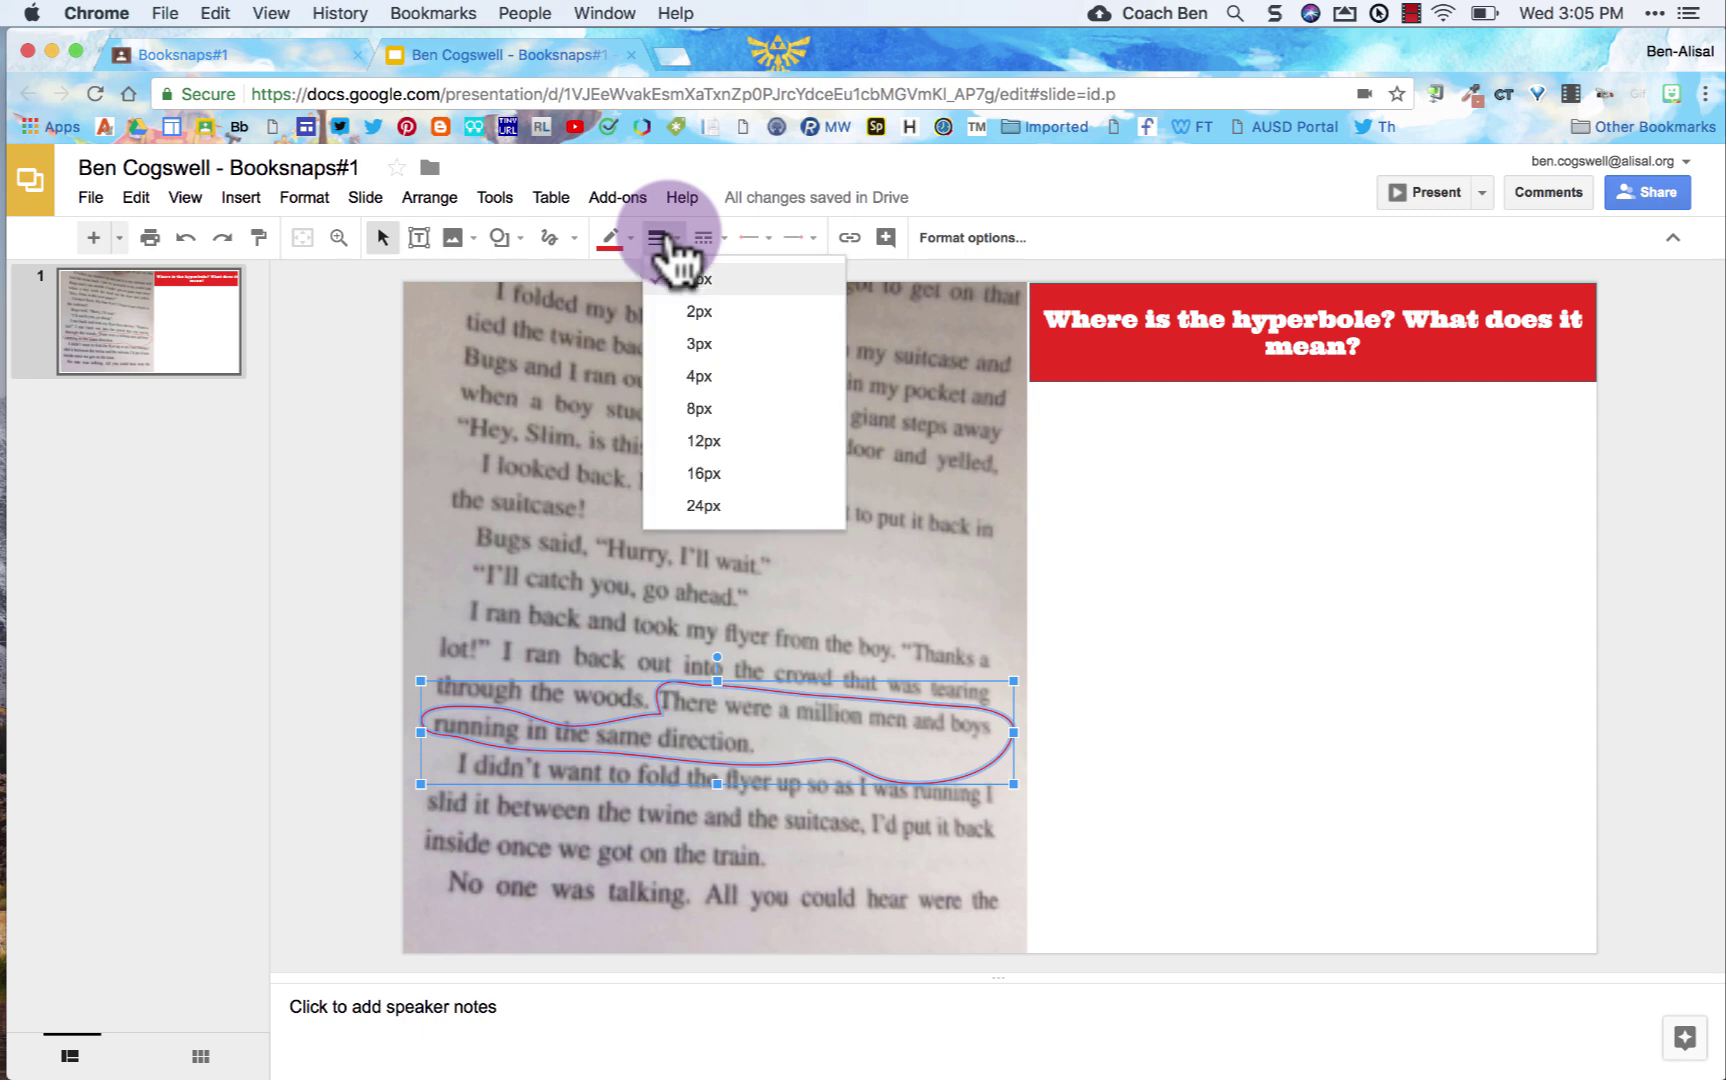
{"action": "left_click", "coordinate": [765, 343]}
{"action": "left_click", "coordinate": [1110, 602]}
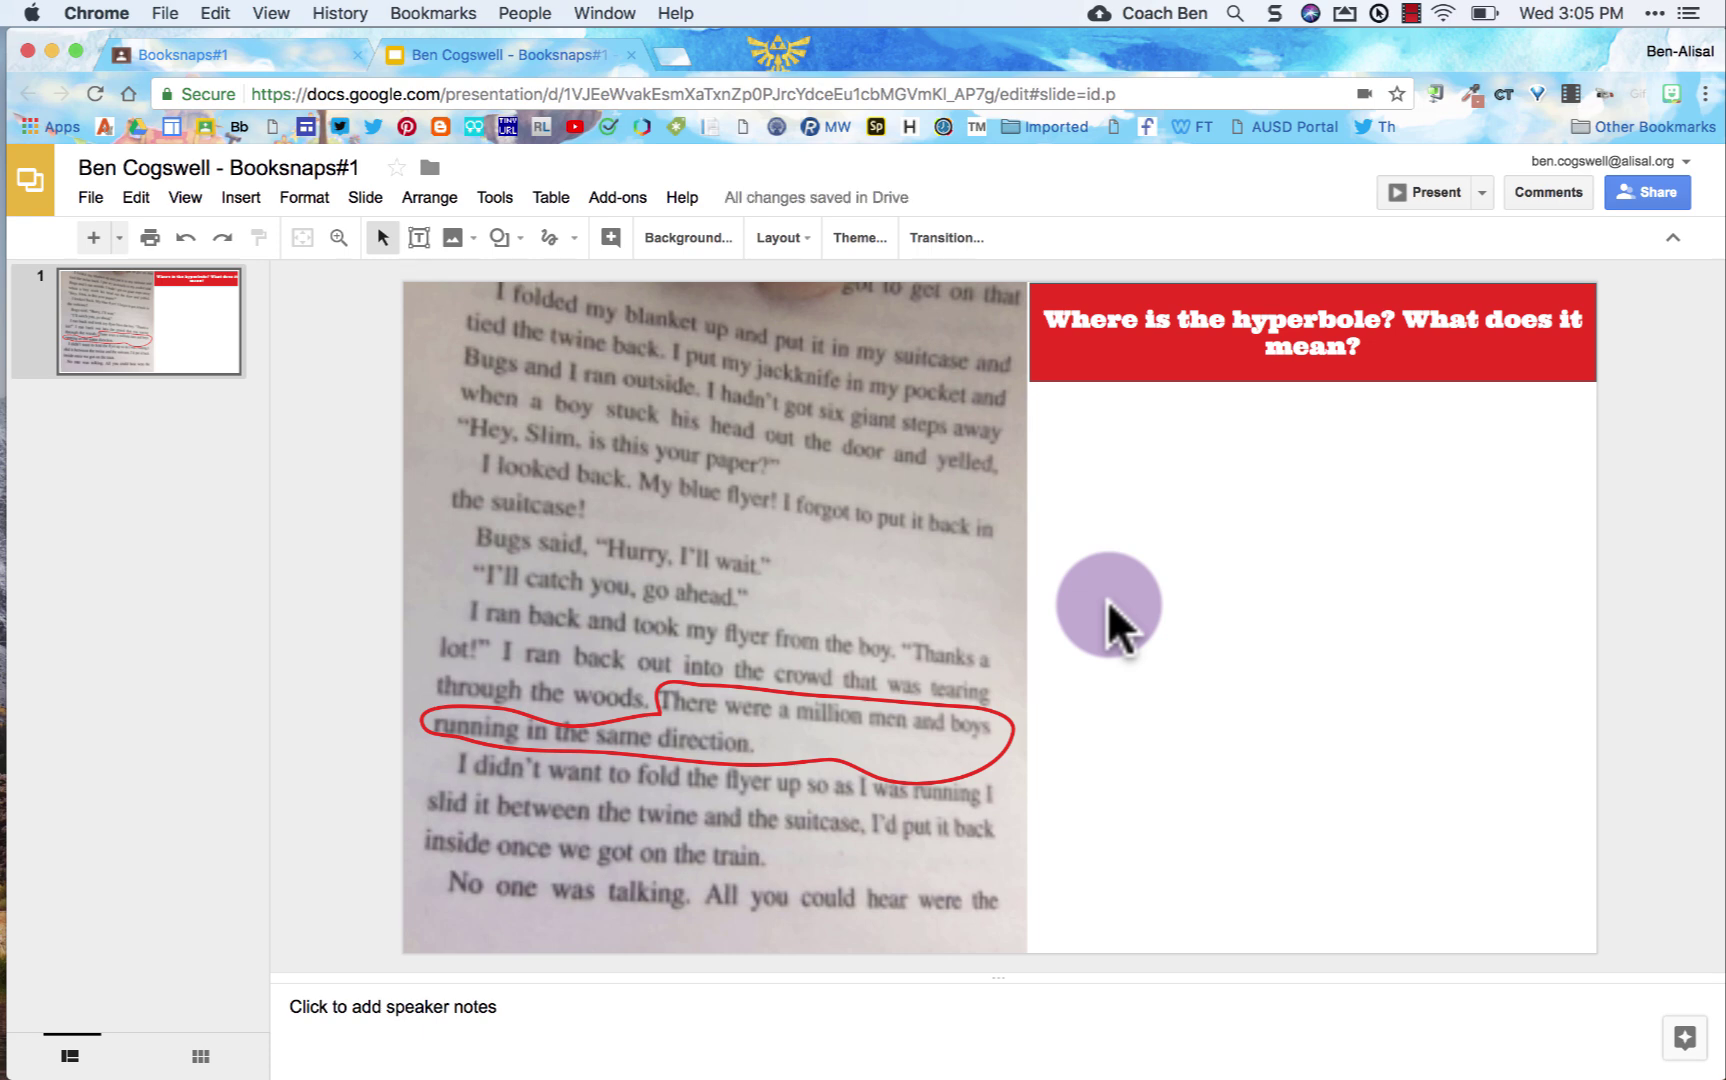
Insert a webcam snapshot of the two readers and shrink it into the bottom-right corner.
{"action": "left_click", "coordinate": [465, 255]}
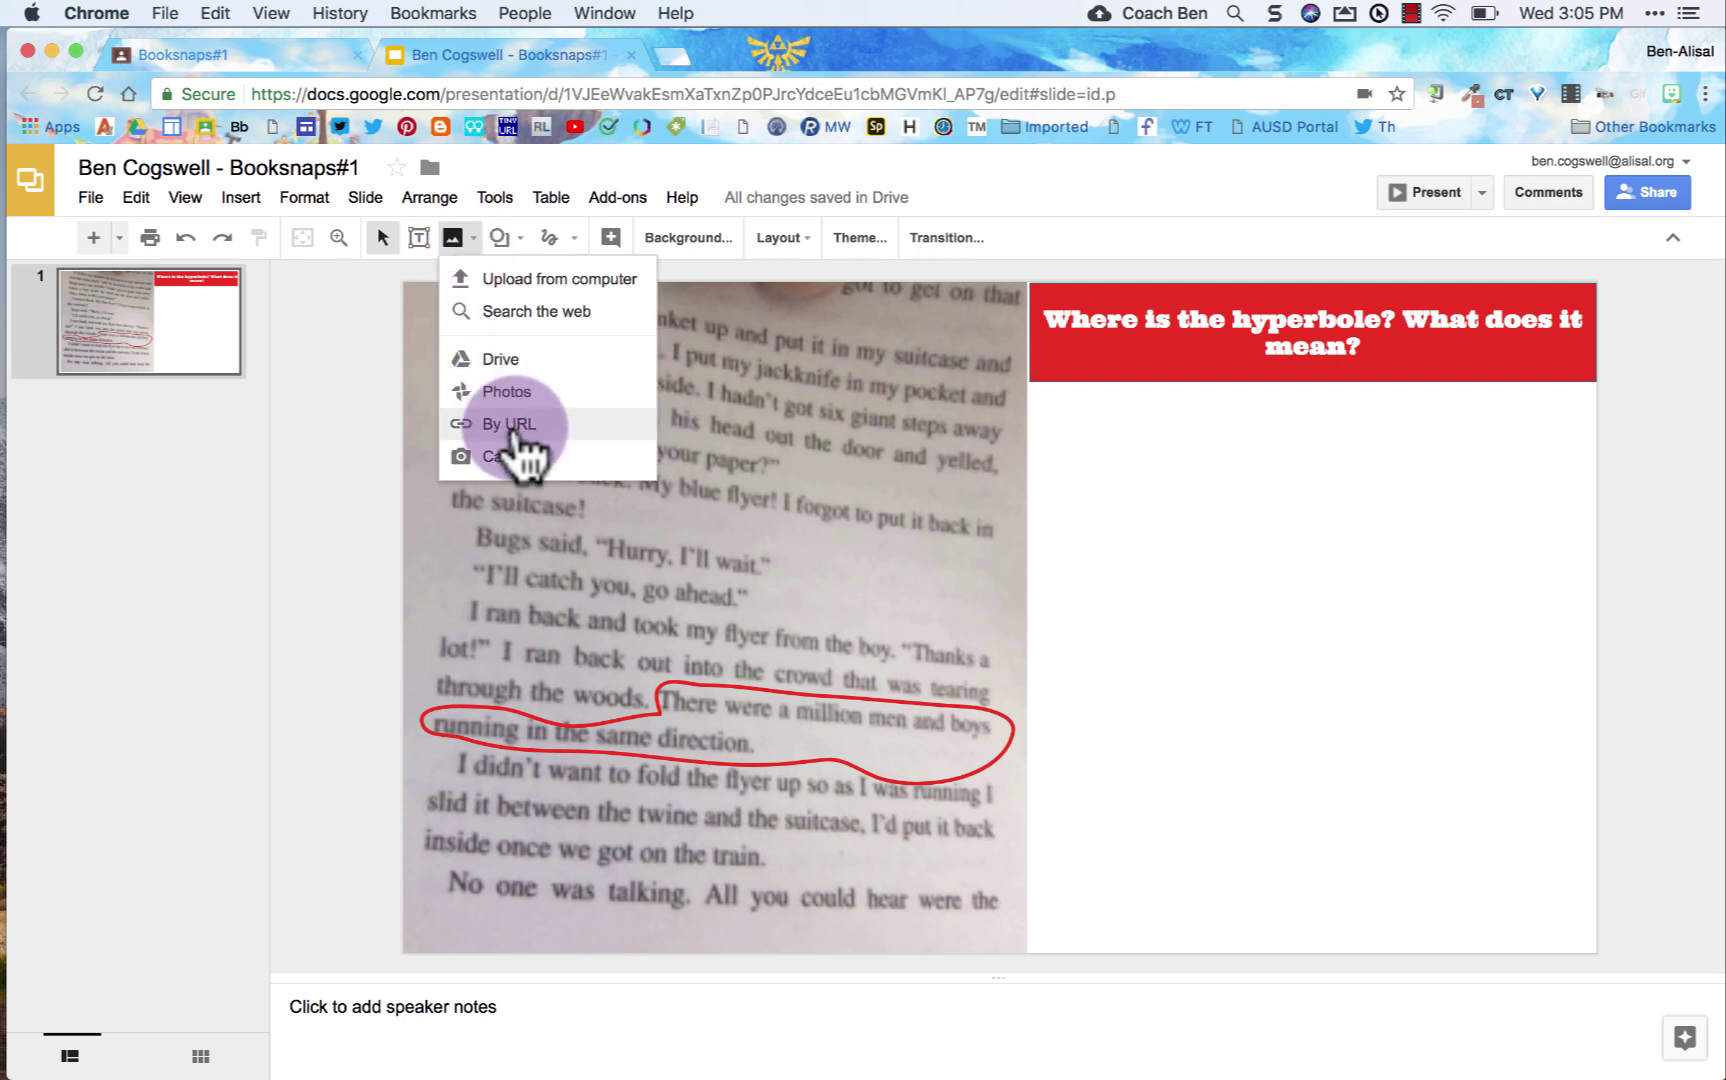
{"action": "left_click", "coordinate": [522, 458]}
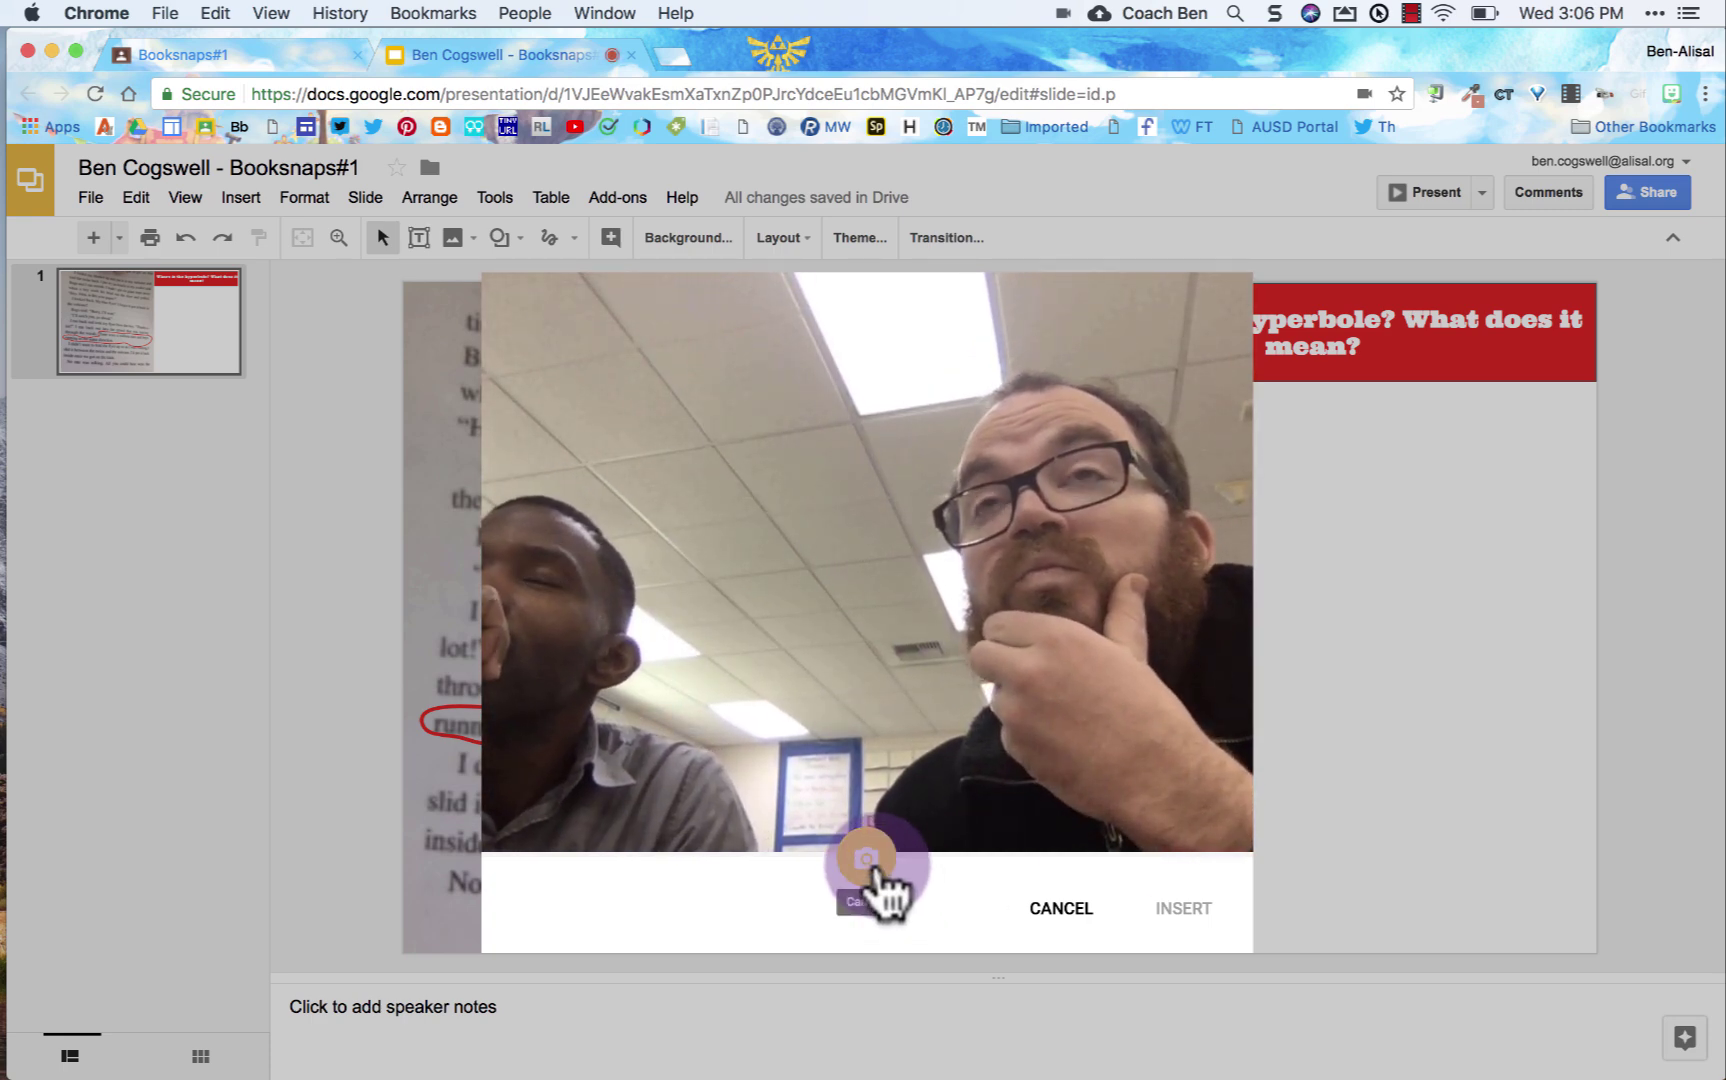
{"action": "left_click", "coordinate": [868, 862]}
{"action": "left_click", "coordinate": [1183, 908]}
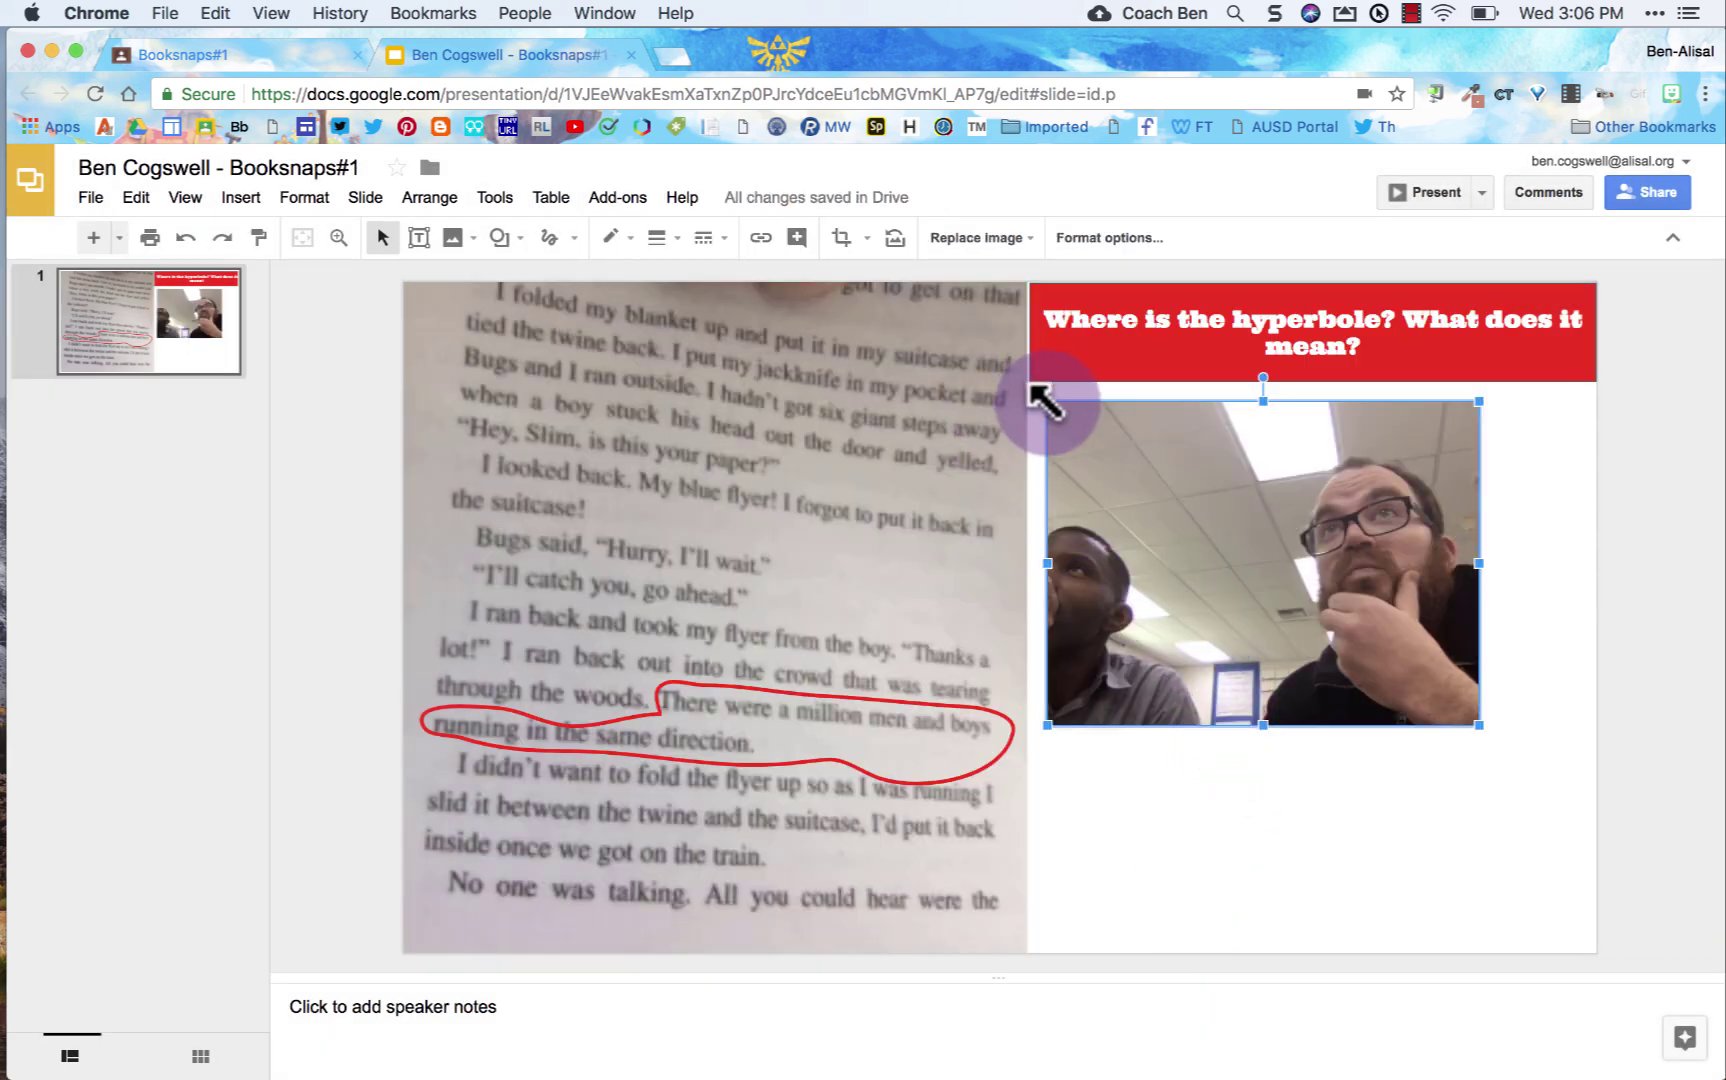
{"action": "left_click_drag", "start_coordinate": [1306, 579], "coordinate": [1419, 799]}
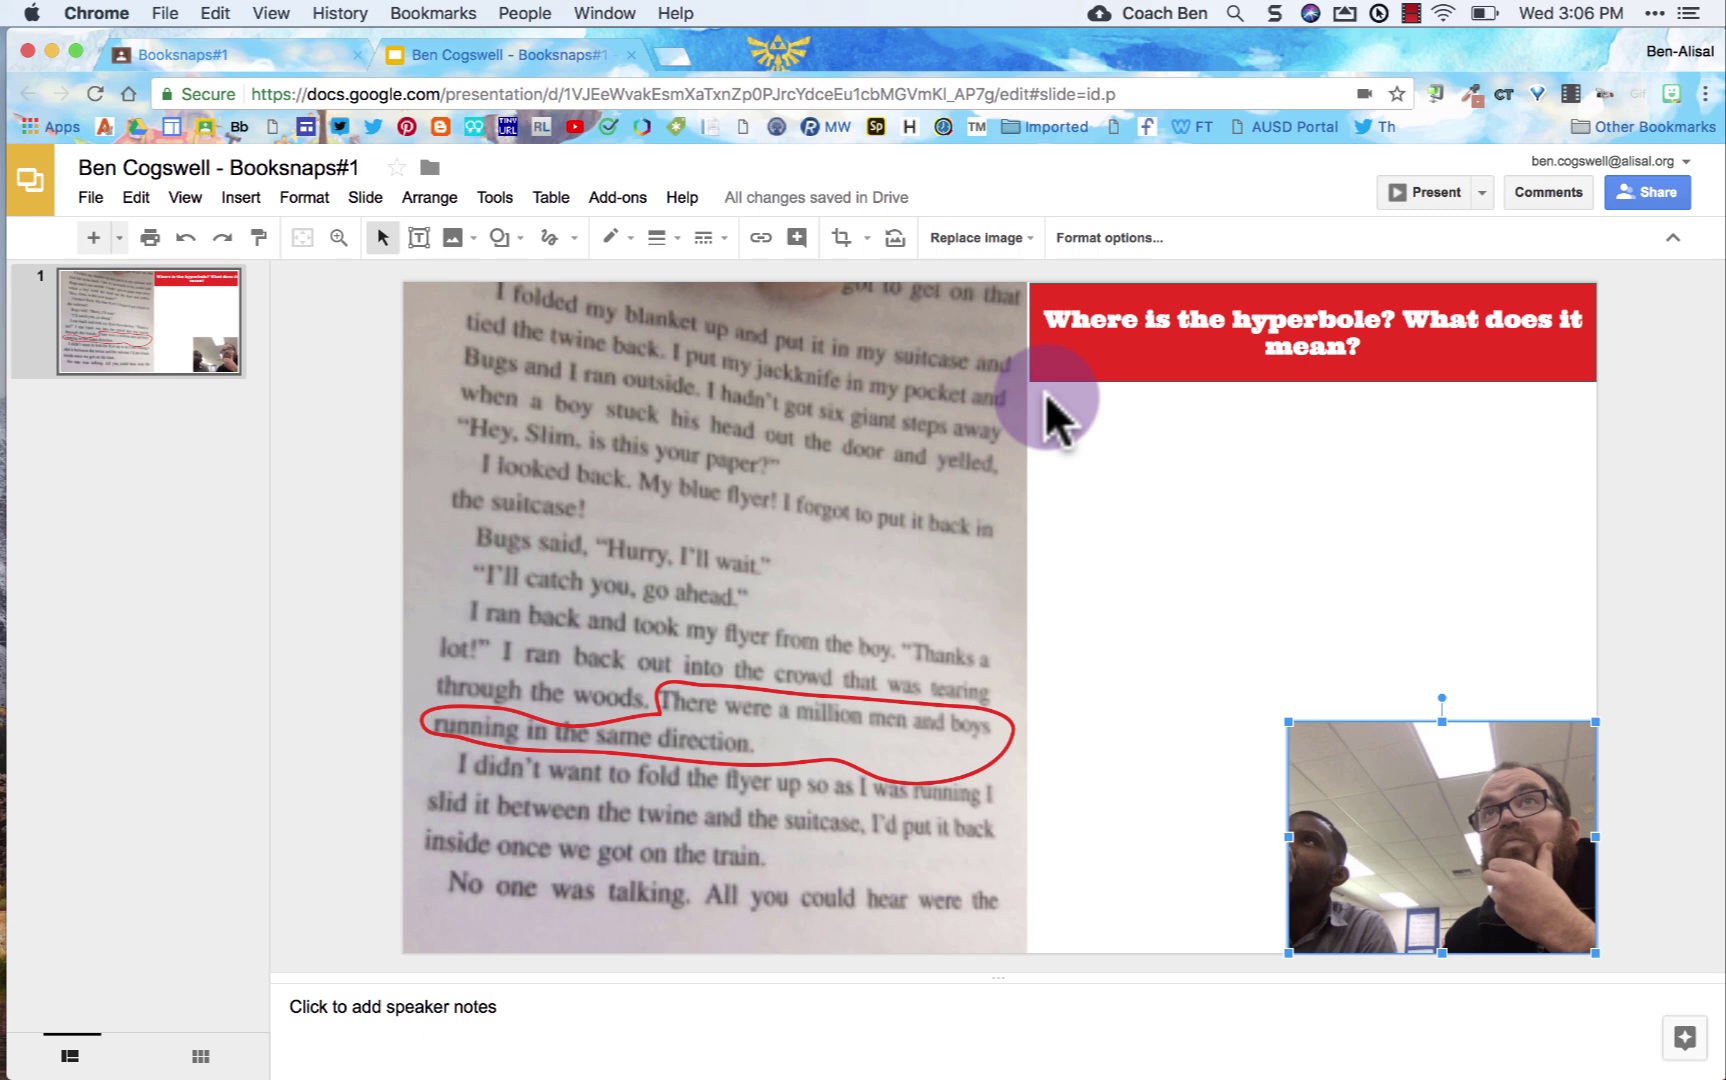
Mask the webcam snapshot to a rounded rectangle after briefly trying an oval, then deselect it.
{"action": "left_click", "coordinate": [866, 240]}
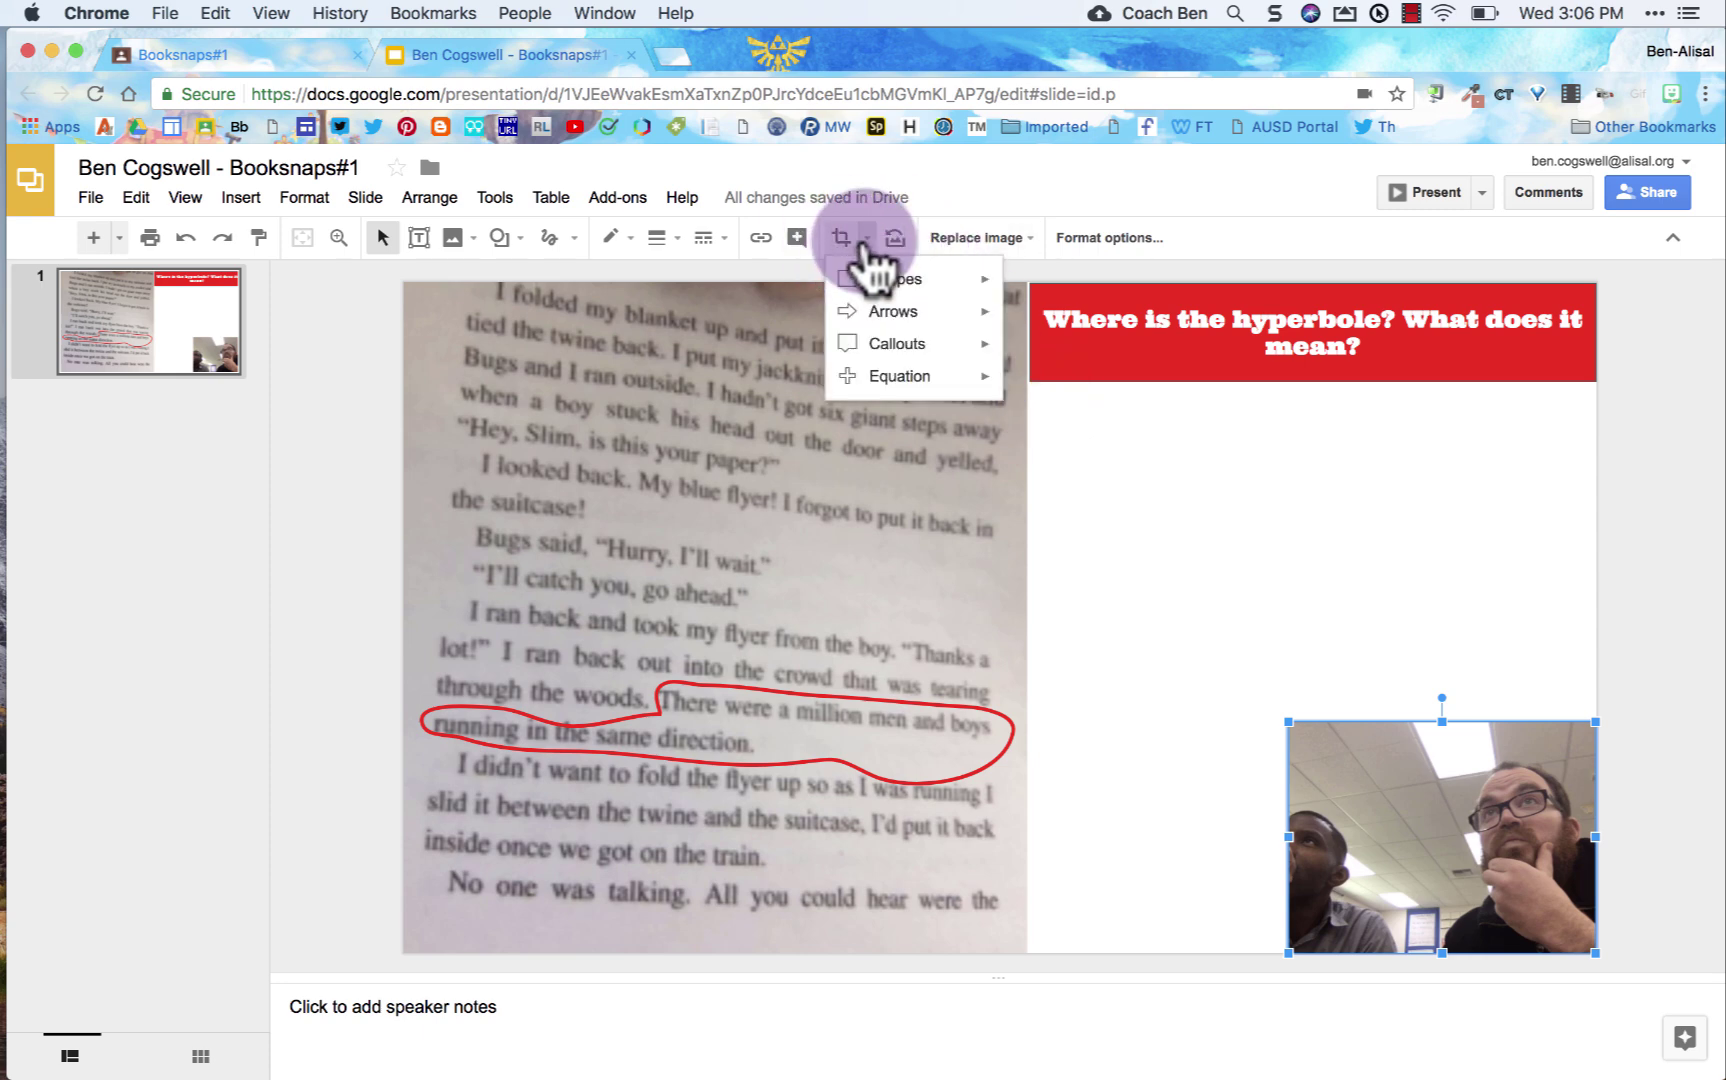
{"action": "mouse_move", "coordinate": [882, 282]}
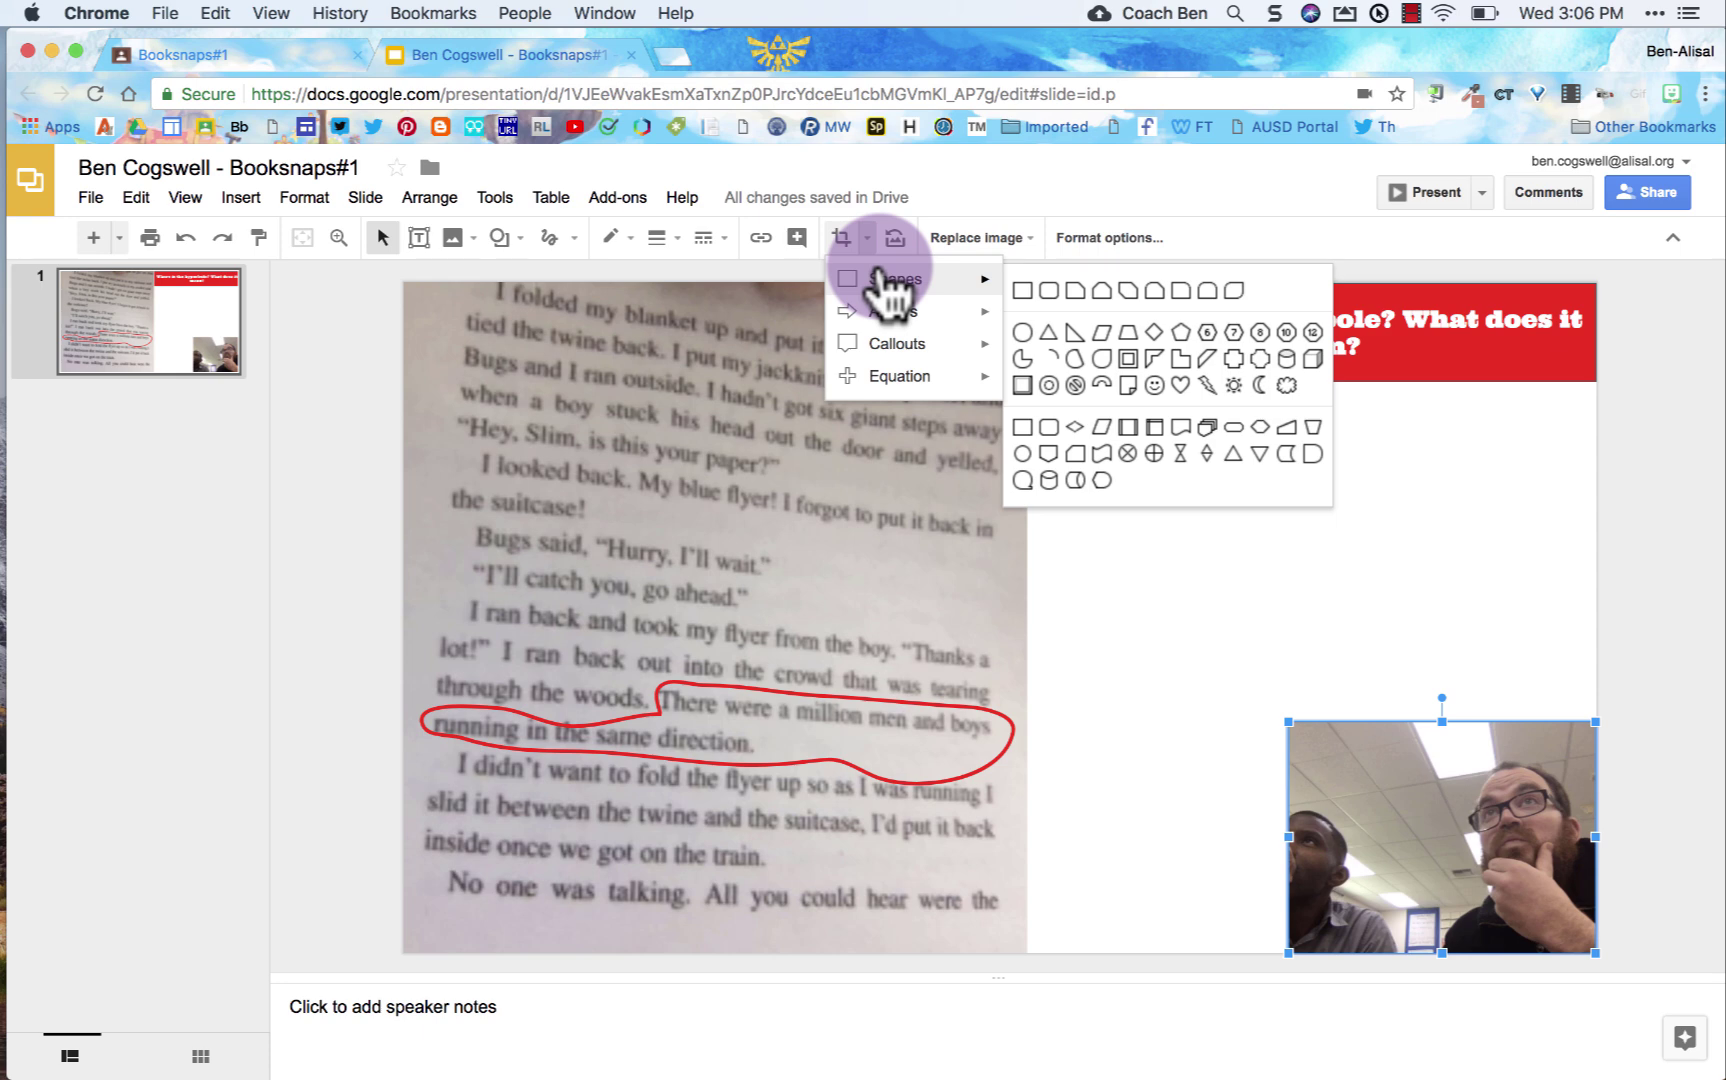
{"action": "left_click", "coordinate": [1022, 328]}
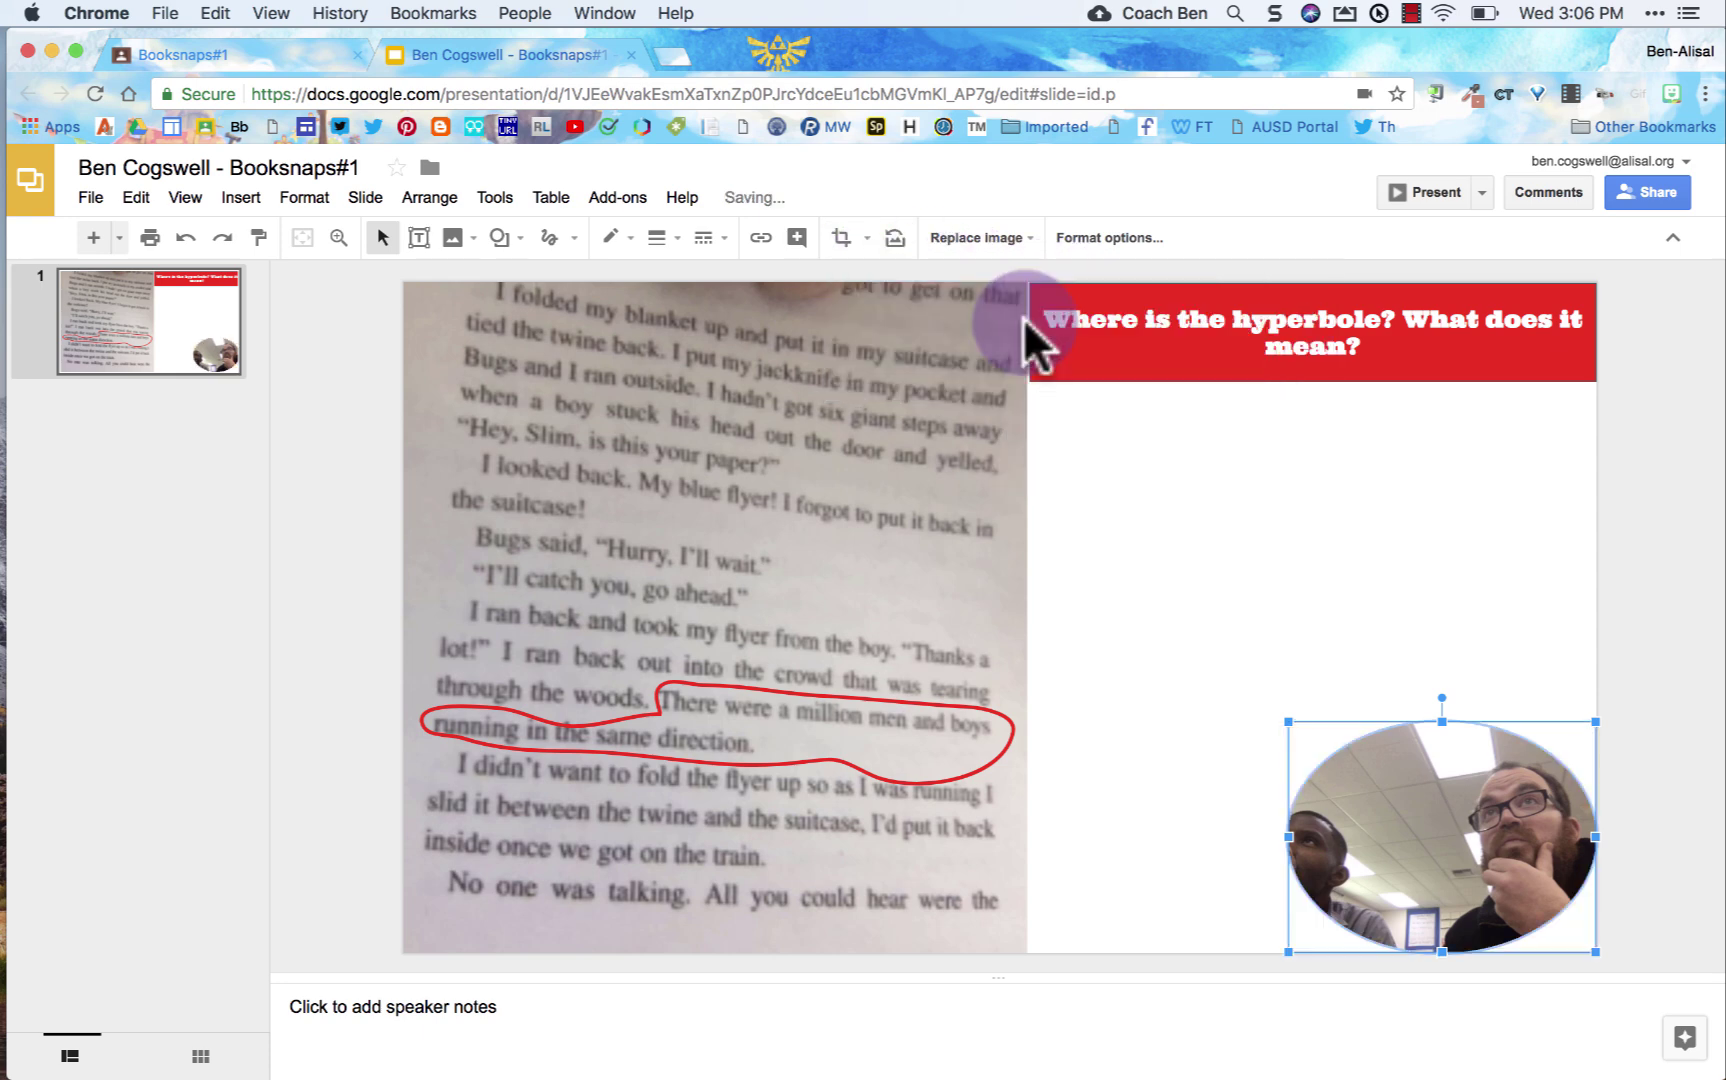
{"action": "left_click", "coordinate": [867, 239]}
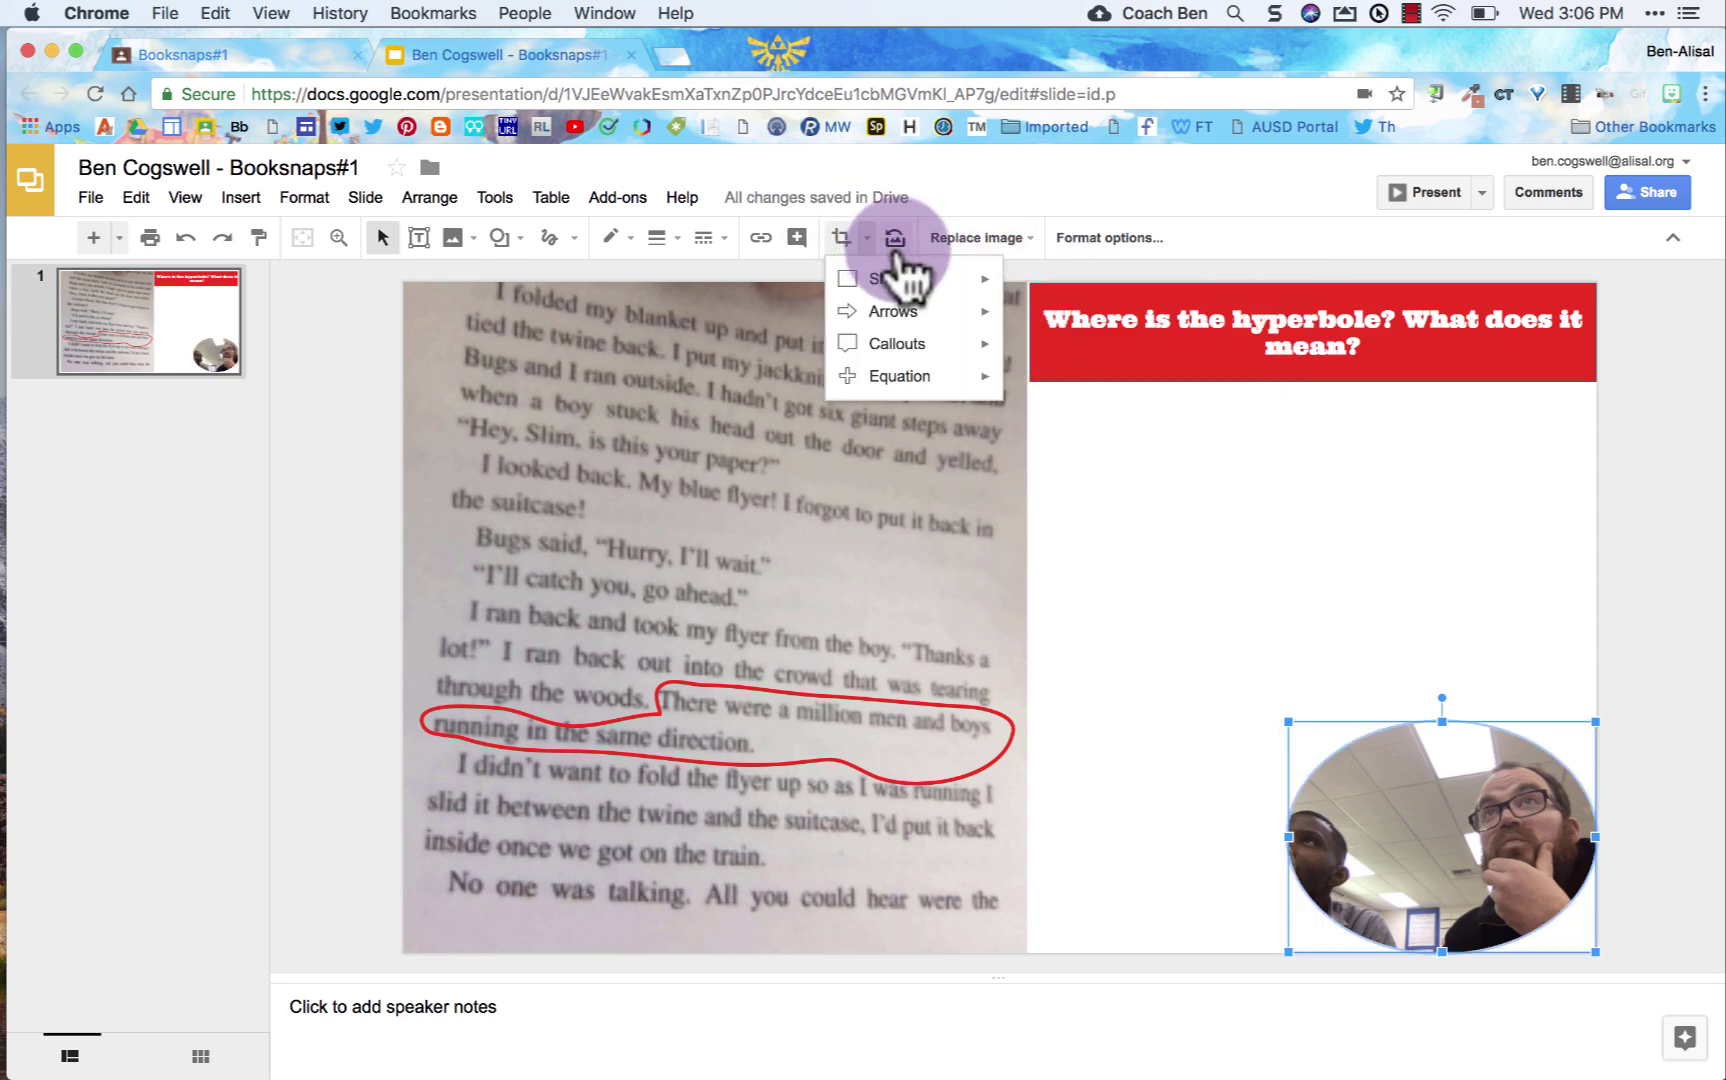
{"action": "mouse_move", "coordinate": [905, 280]}
{"action": "left_click", "coordinate": [1042, 287]}
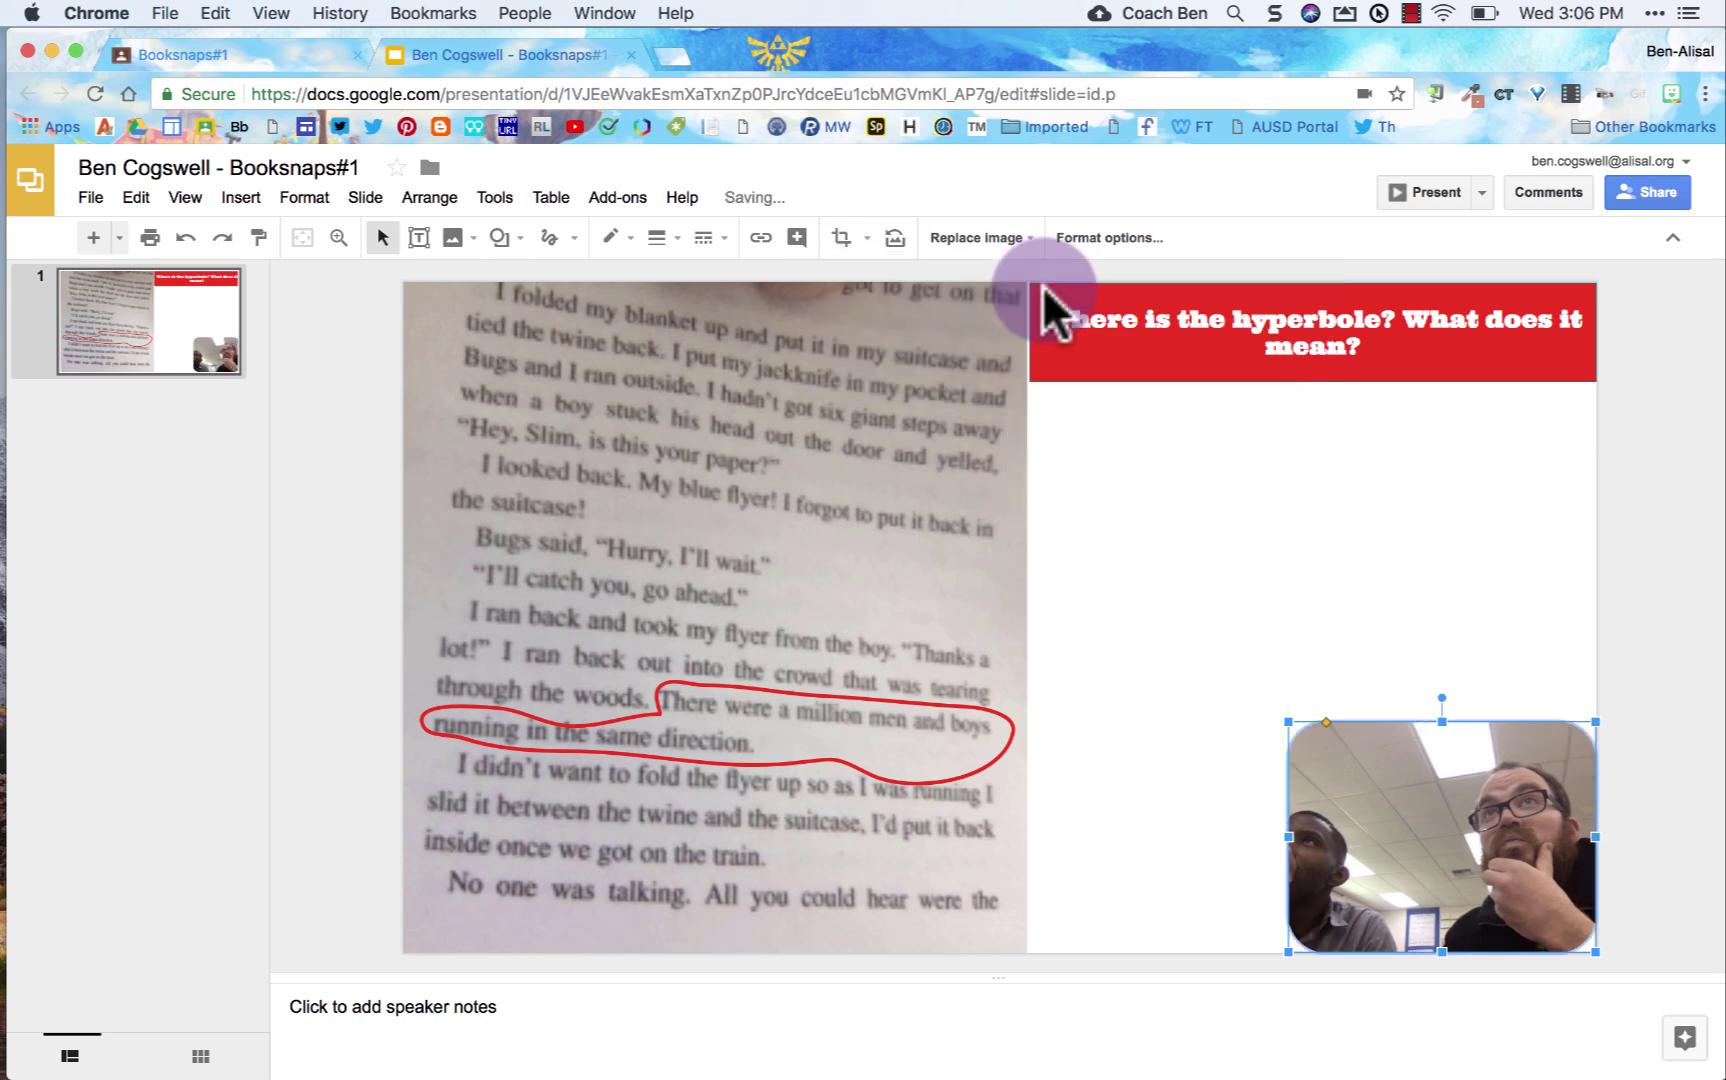
{"action": "left_click", "coordinate": [1241, 585]}
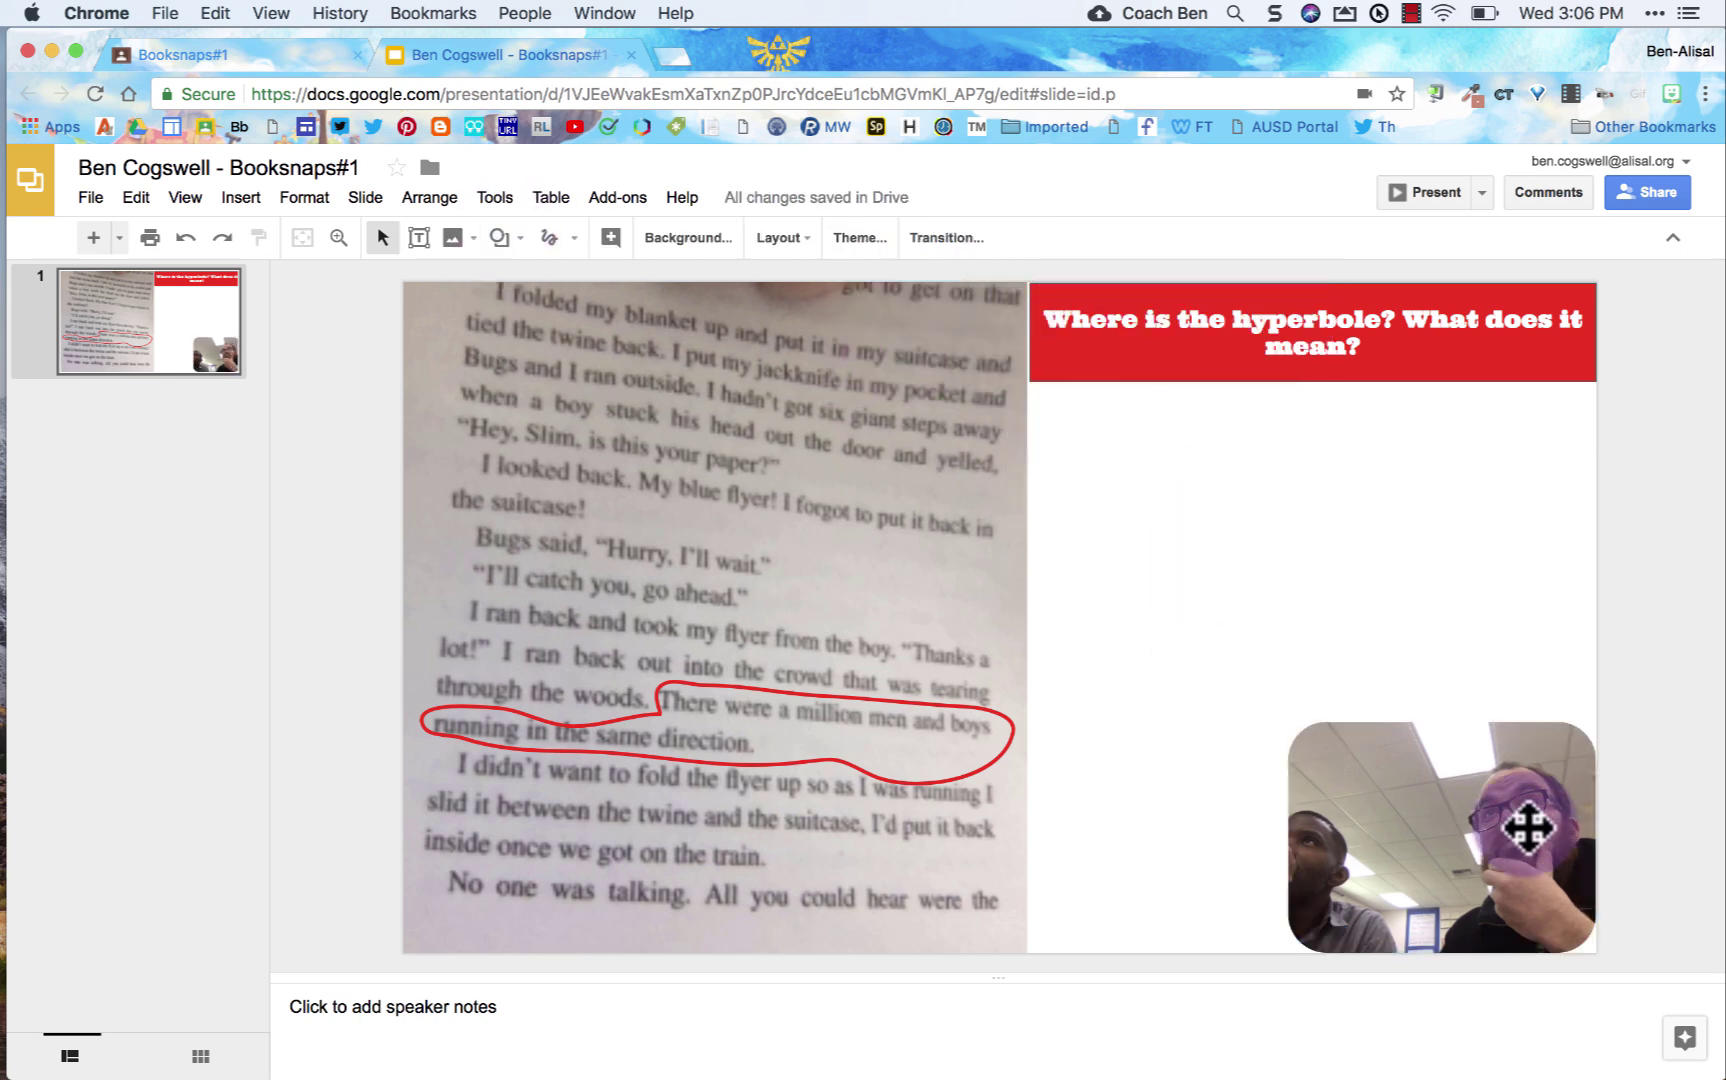
Search the web for 'thinking emoji' images and insert only the emoji wearing glasses.
{"action": "left_click", "coordinate": [259, 195]}
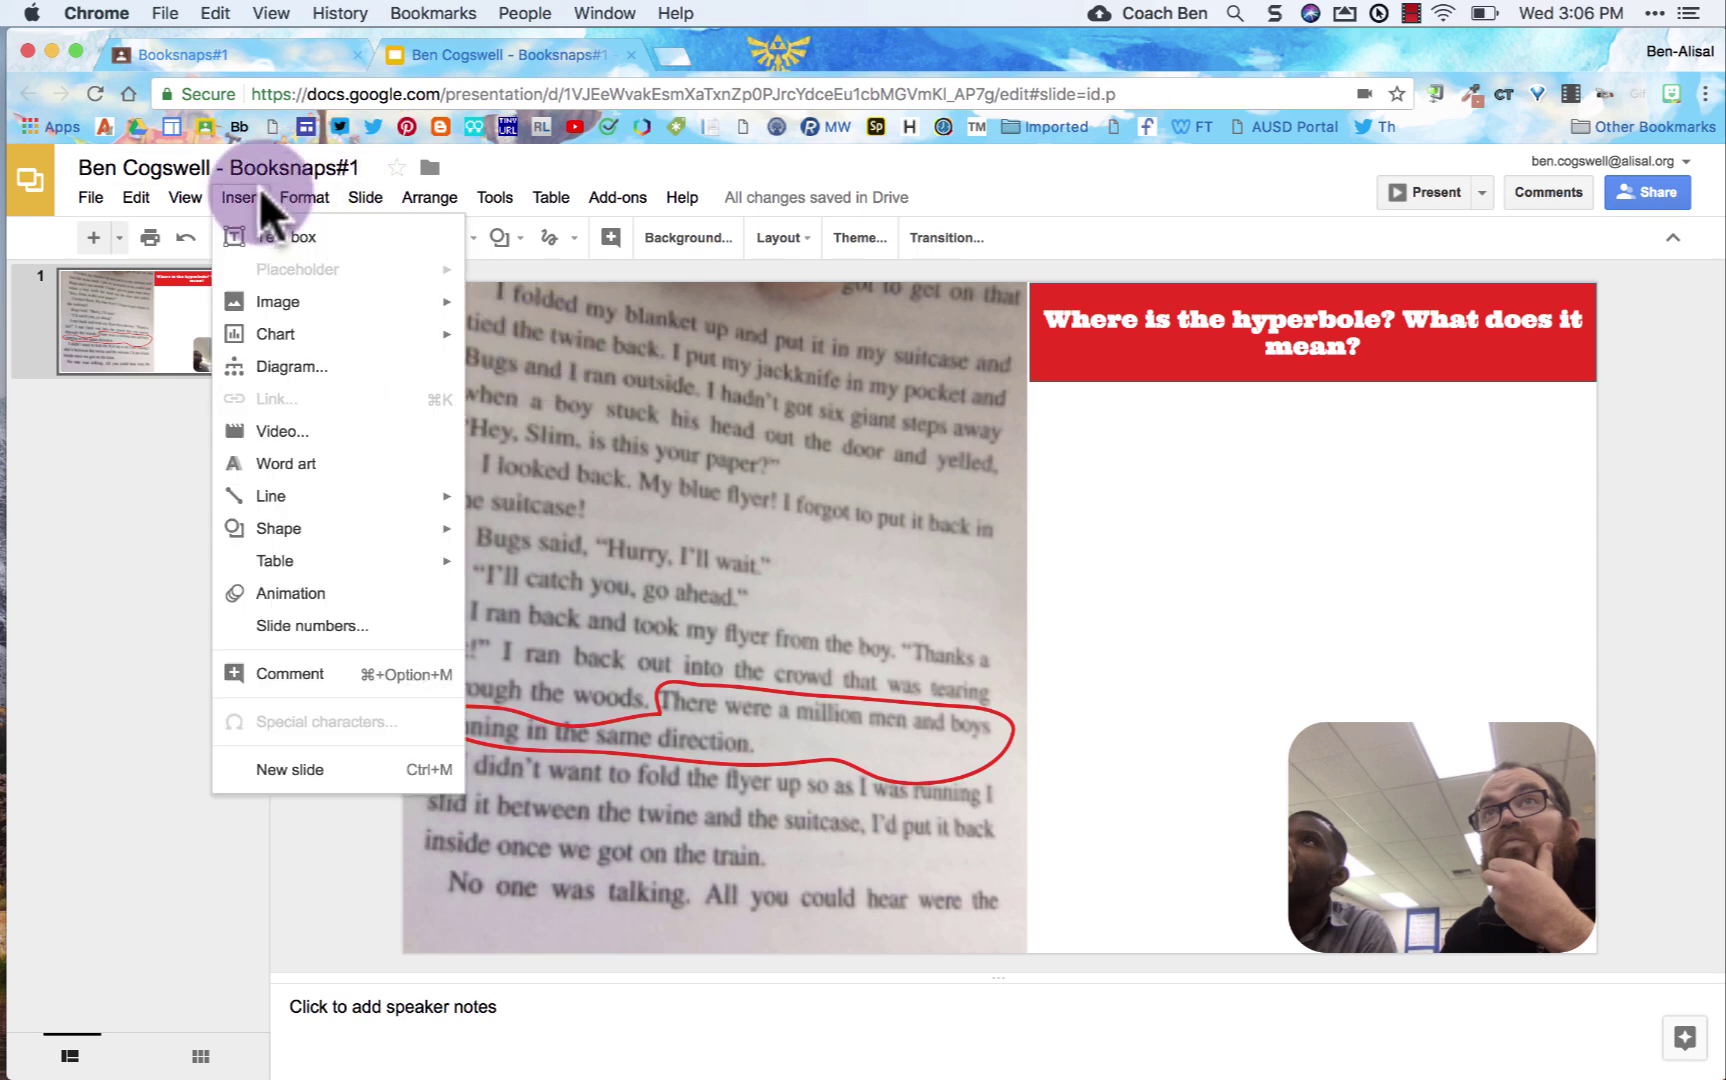
{"action": "mouse_move", "coordinate": [287, 315]}
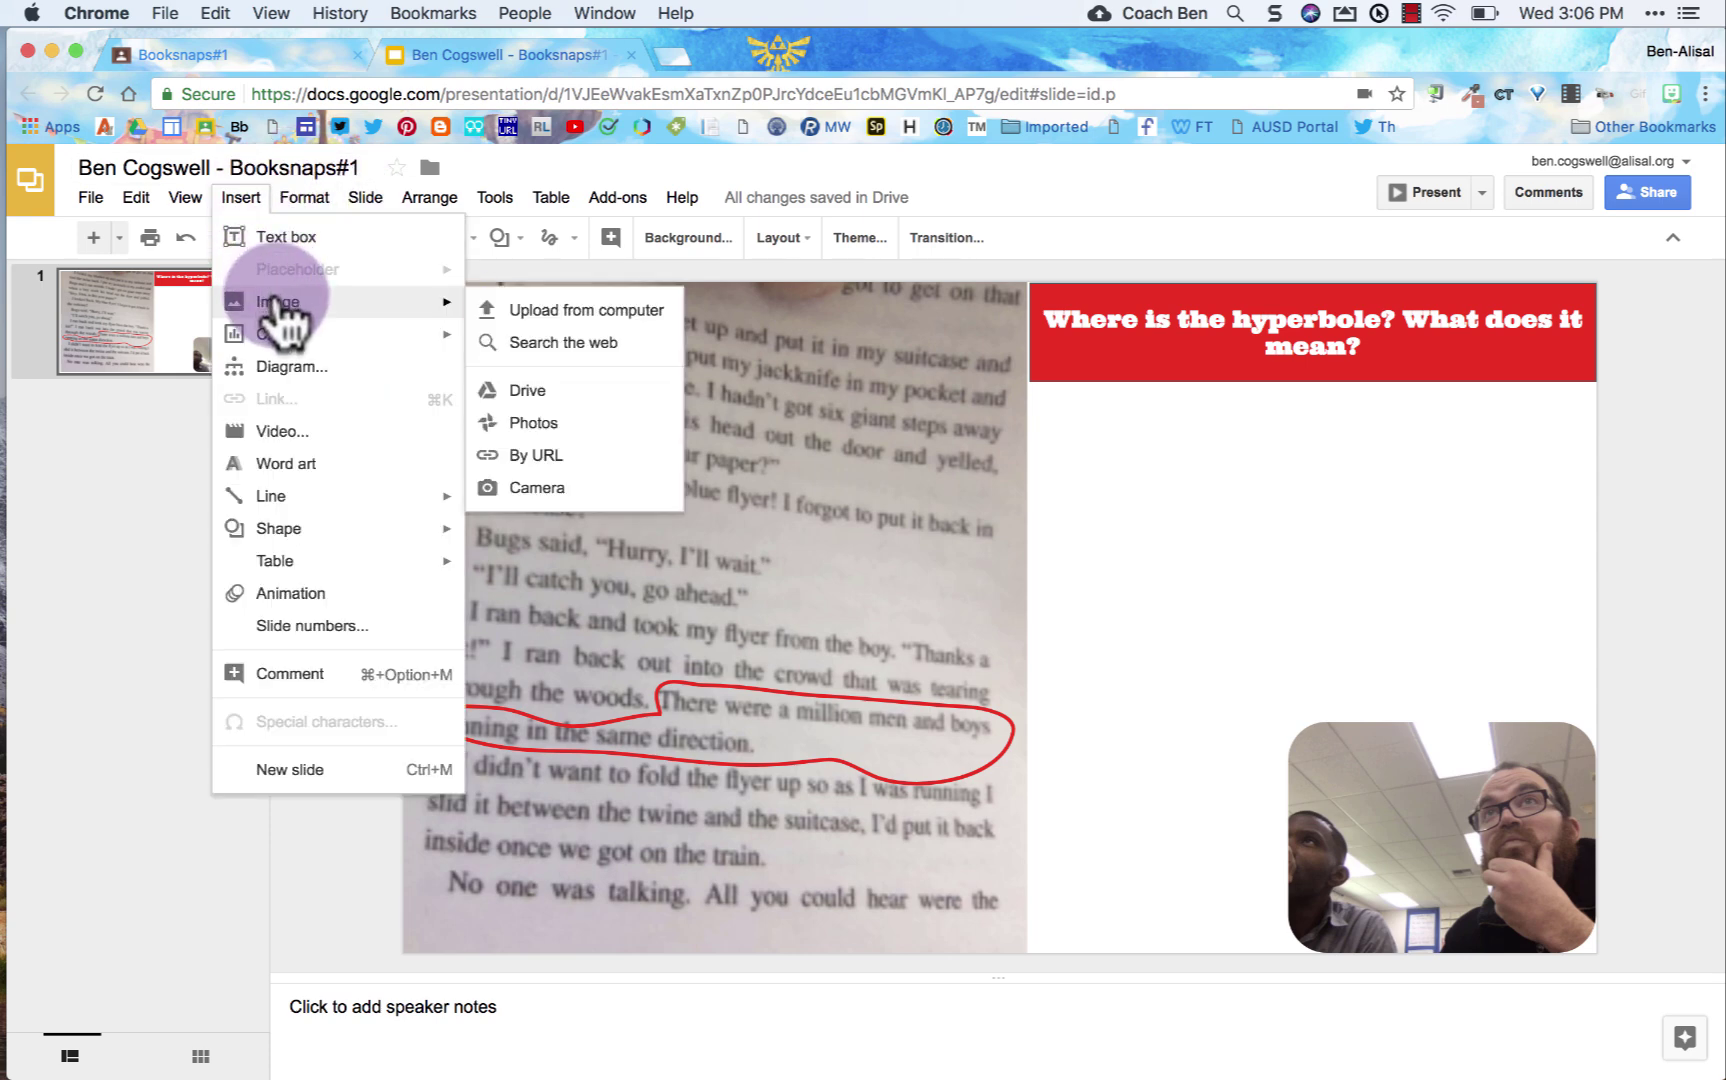
{"action": "left_click", "coordinate": [511, 340]}
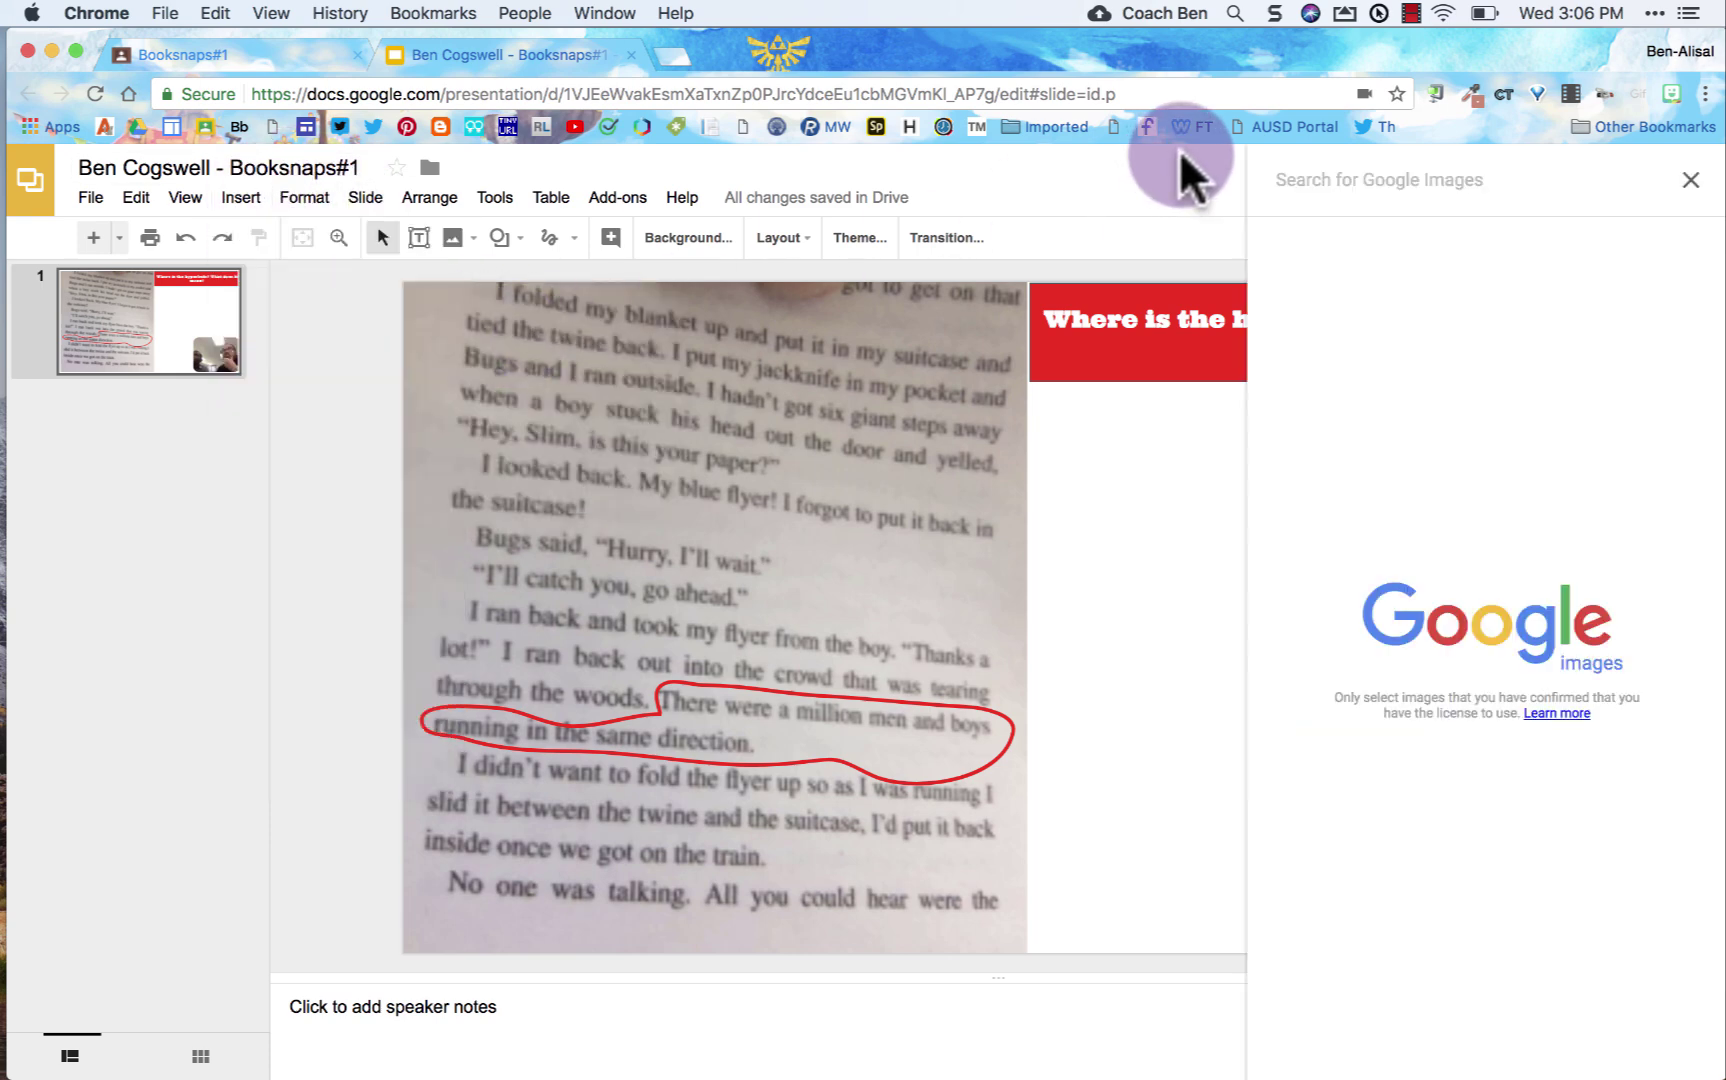
{"action": "type", "text": "thinking em"}
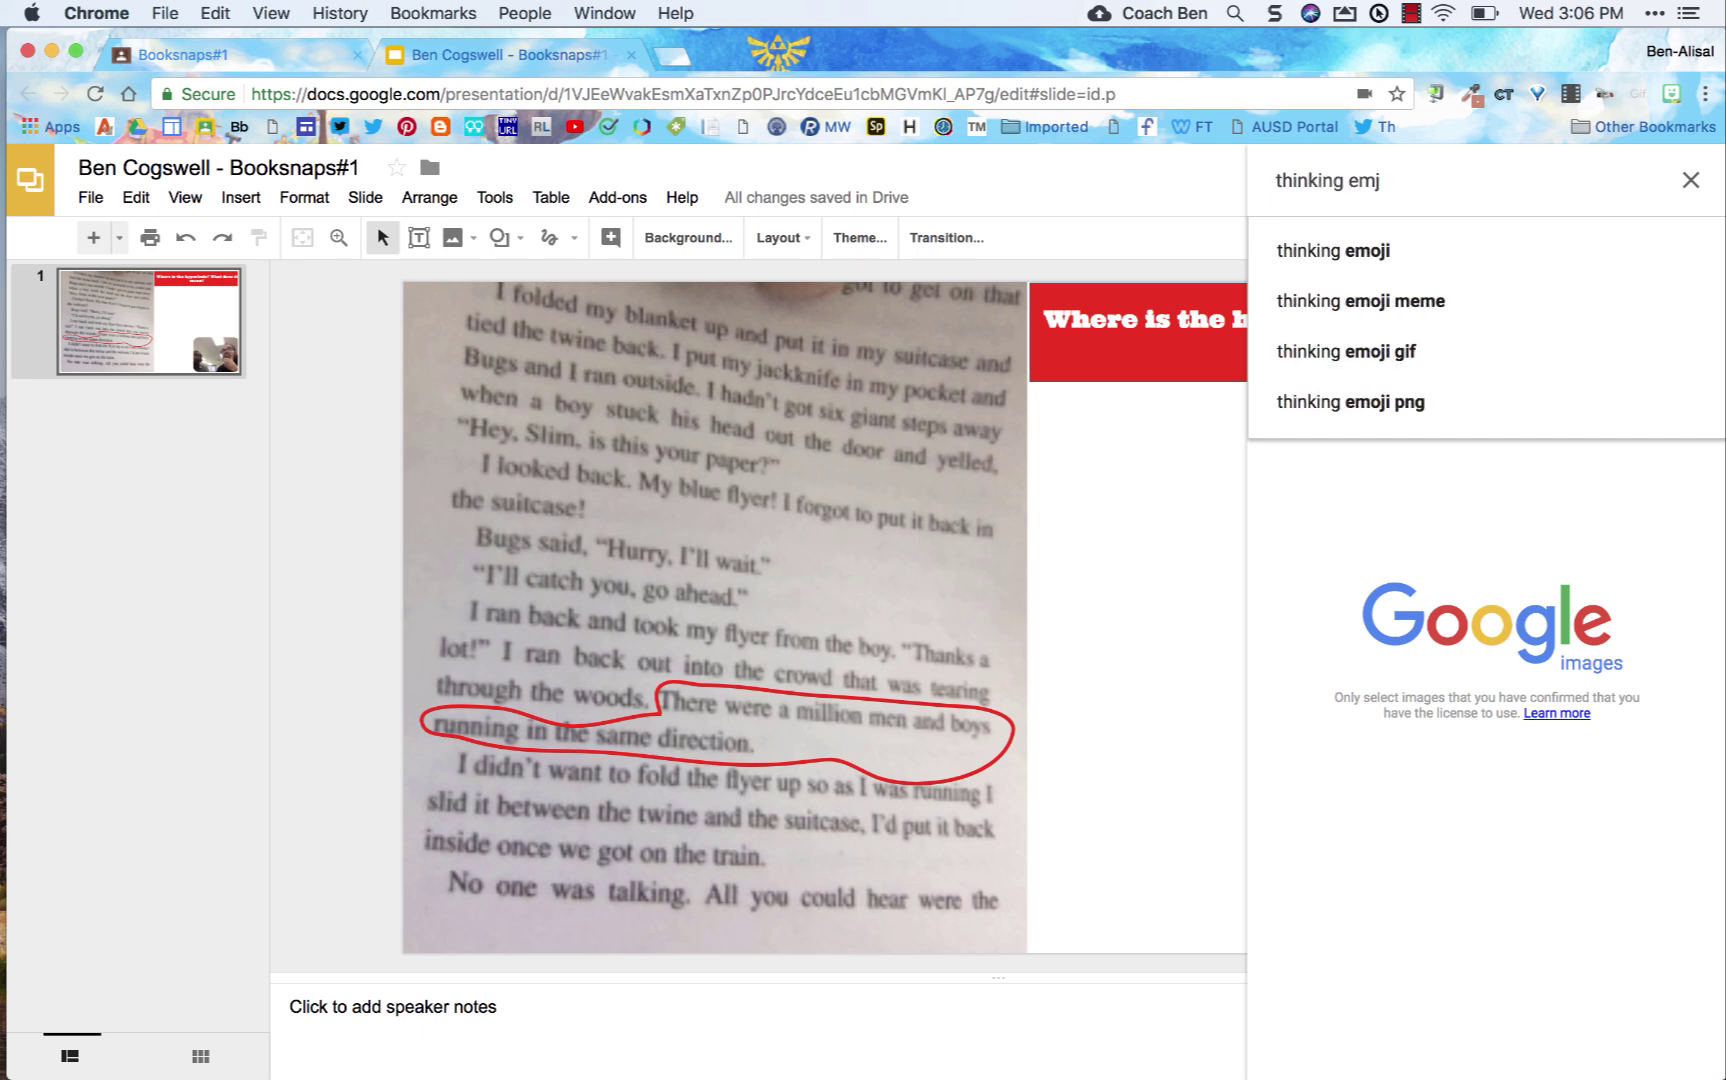
{"action": "type", "text": "oji"}
{"action": "key", "text": "Return"}
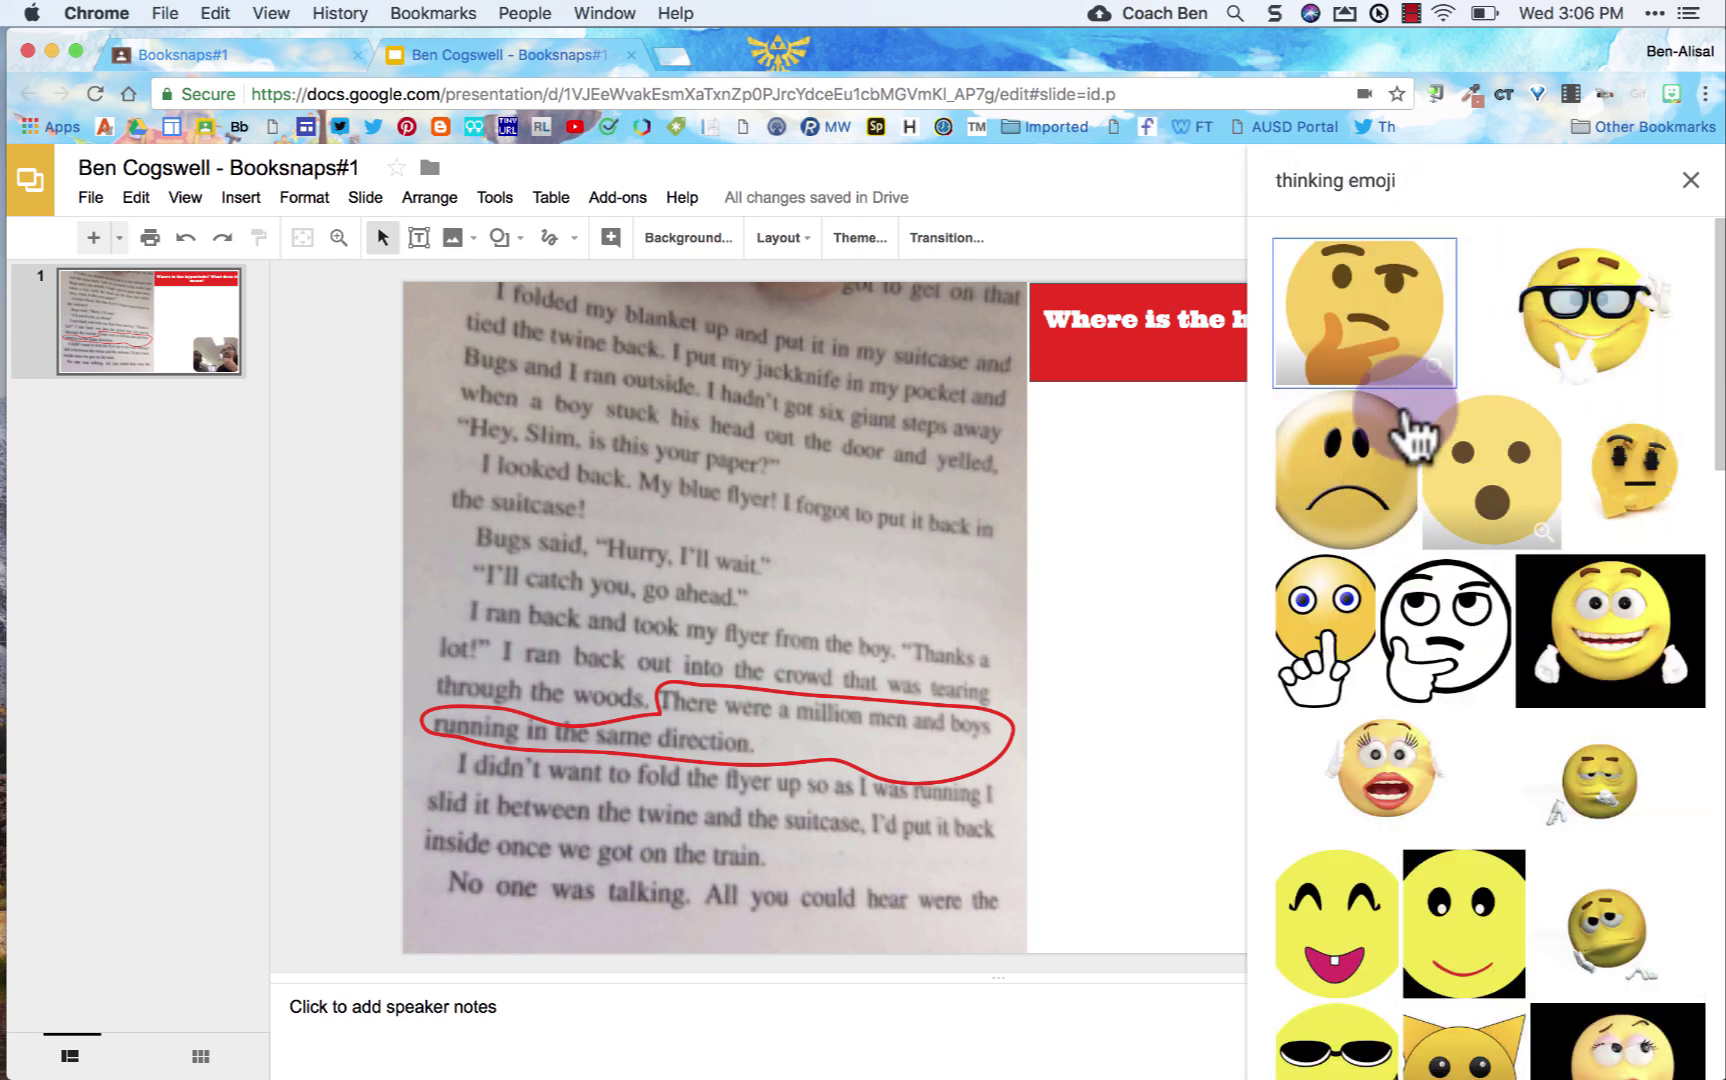
{"action": "left_click", "coordinate": [1385, 325]}
{"action": "left_click", "coordinate": [1594, 372]}
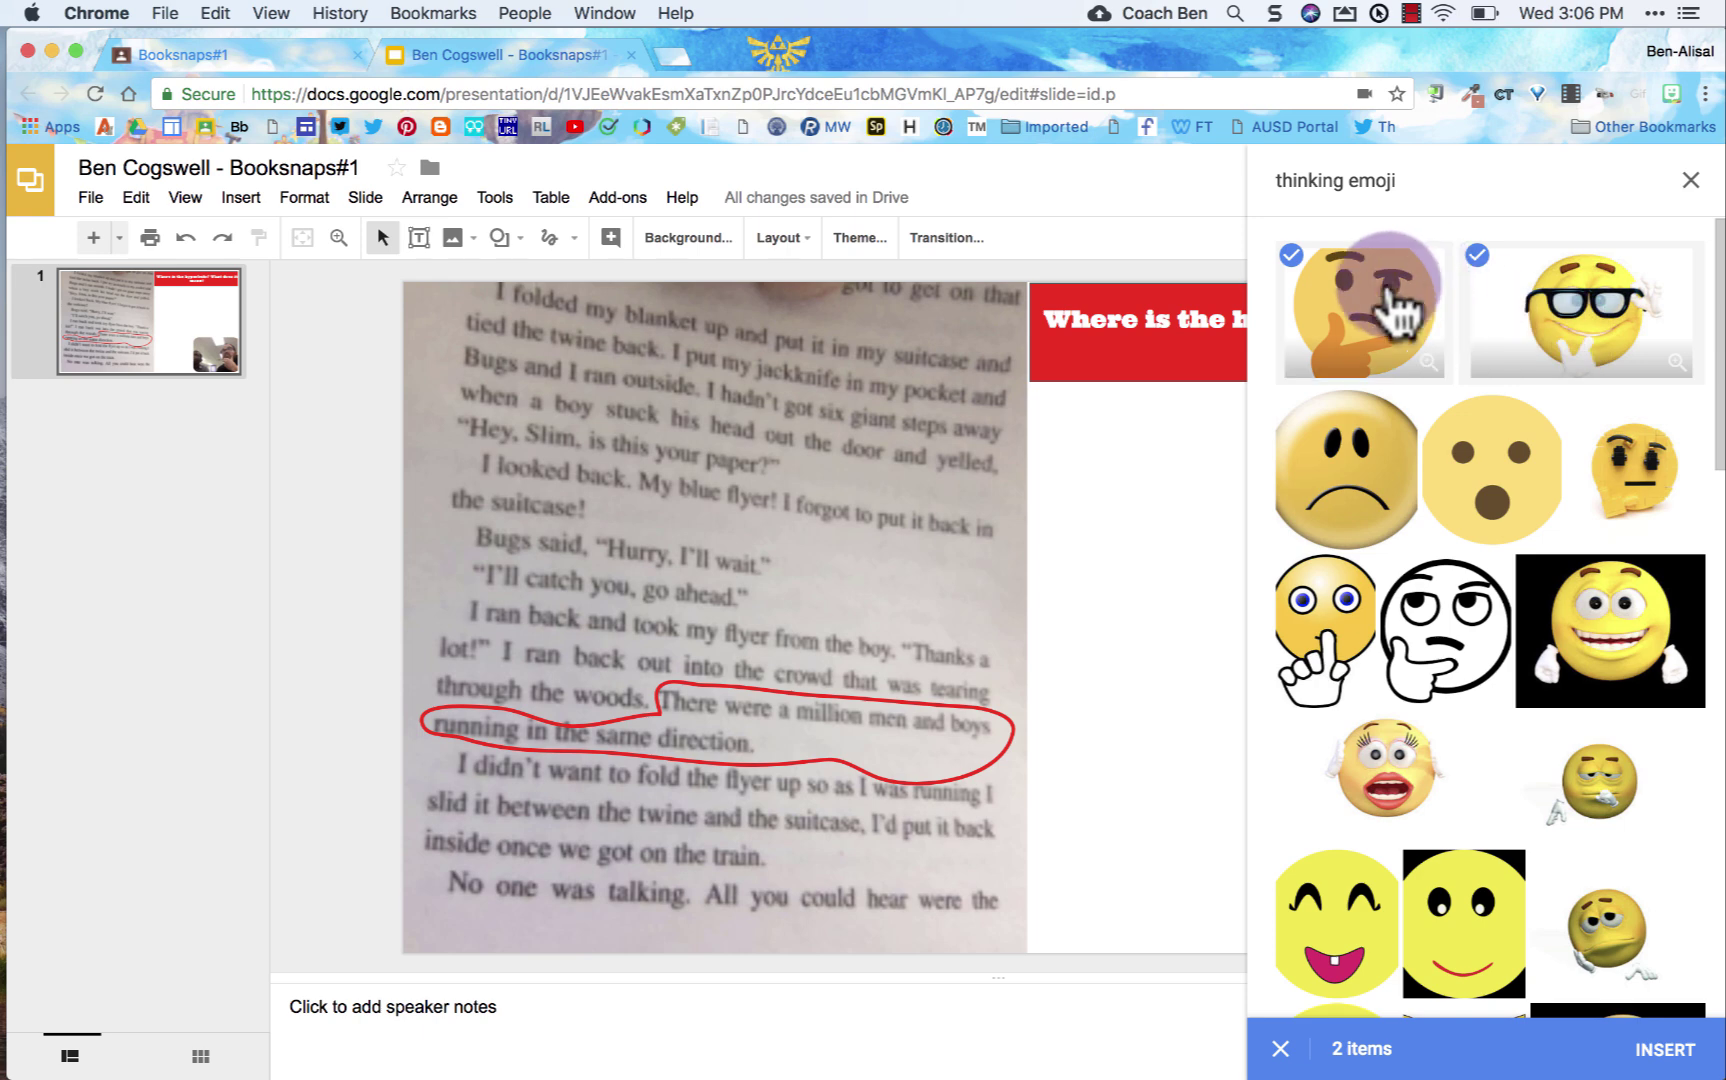
{"action": "left_click", "coordinate": [1340, 290]}
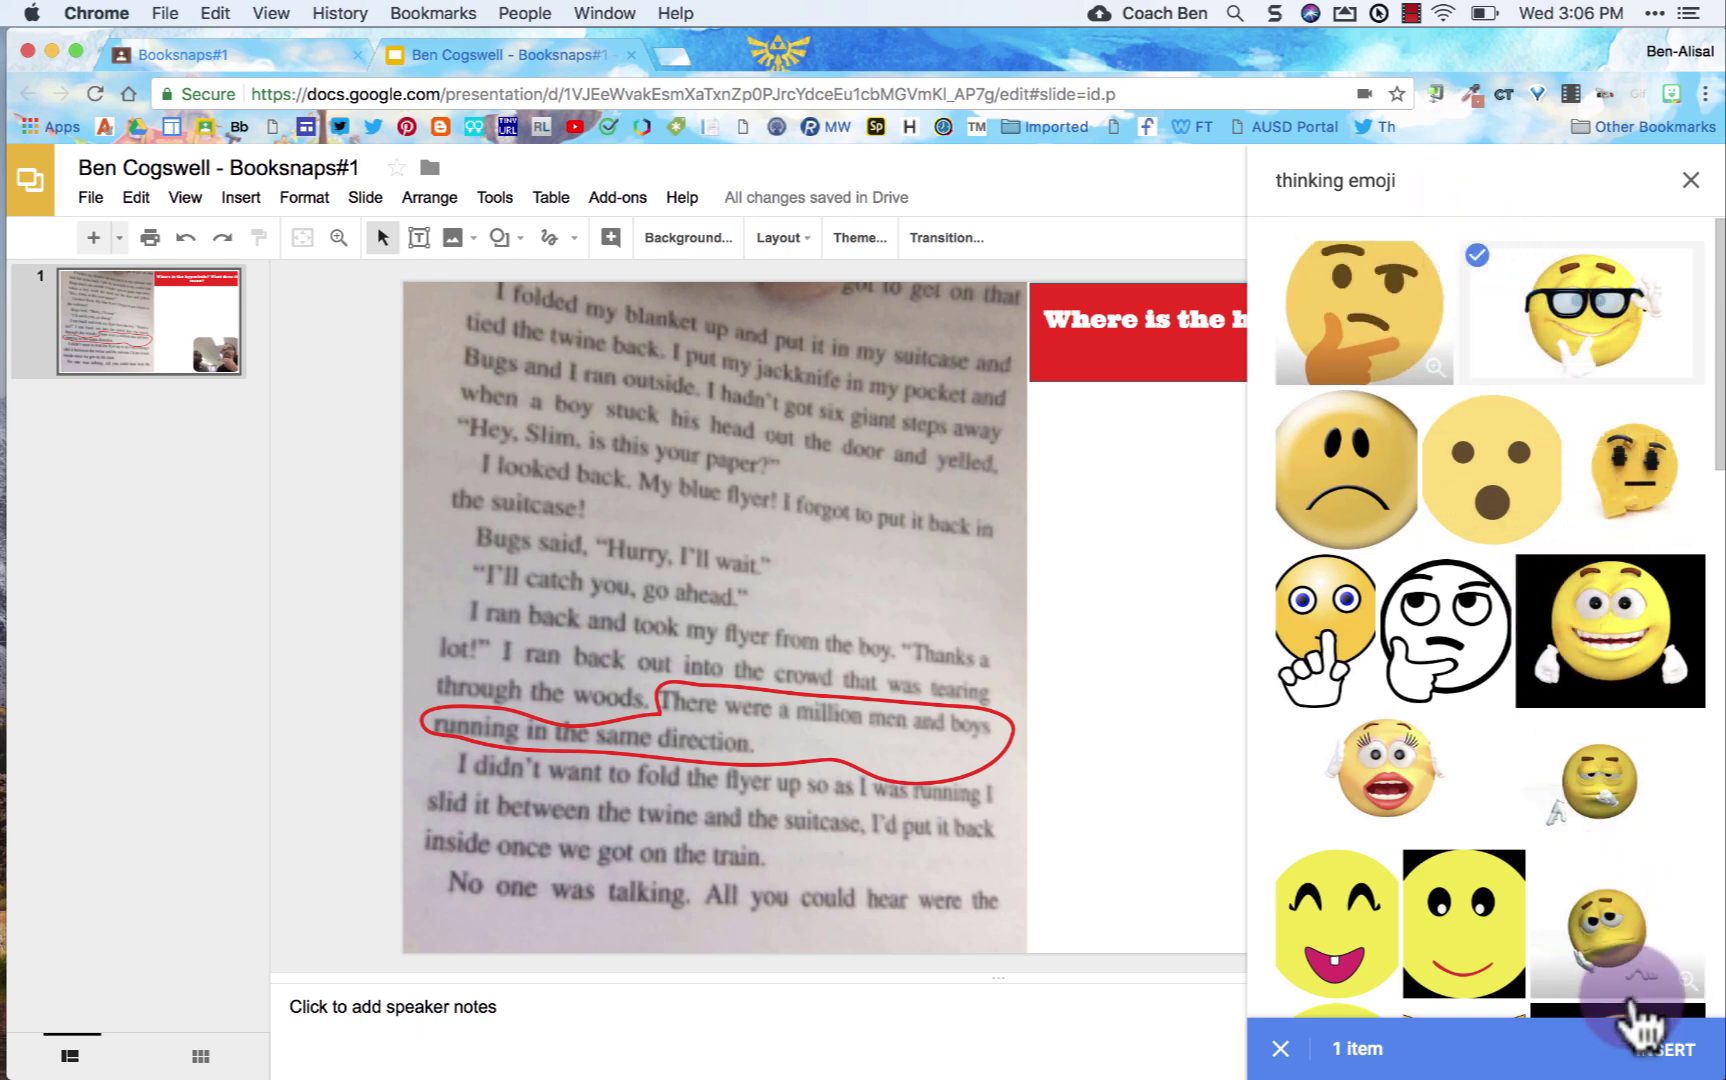
{"action": "left_click", "coordinate": [1663, 1049]}
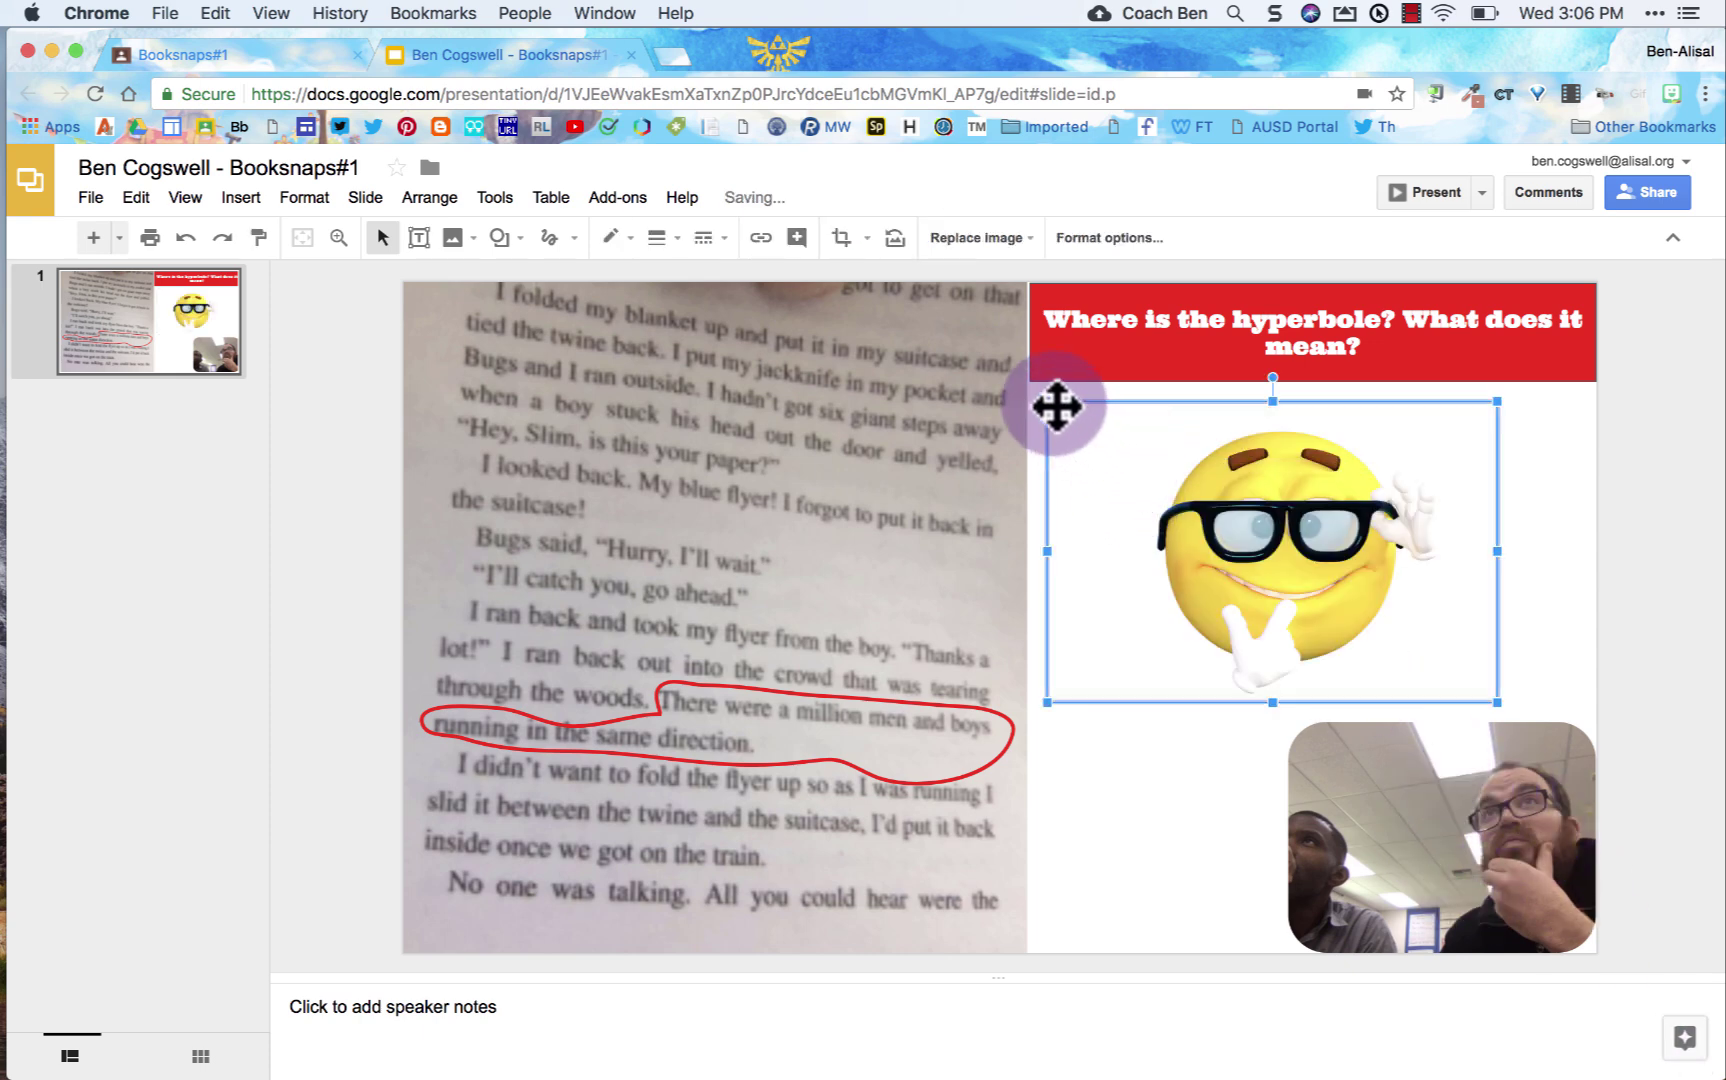
Shrink the glasses emoji and place it at the bottom beside the webcam photo.
{"action": "left_click_drag", "start_coordinate": [1040, 397], "coordinate": [1169, 485]}
{"action": "left_click_drag", "start_coordinate": [1325, 537], "coordinate": [1118, 772]}
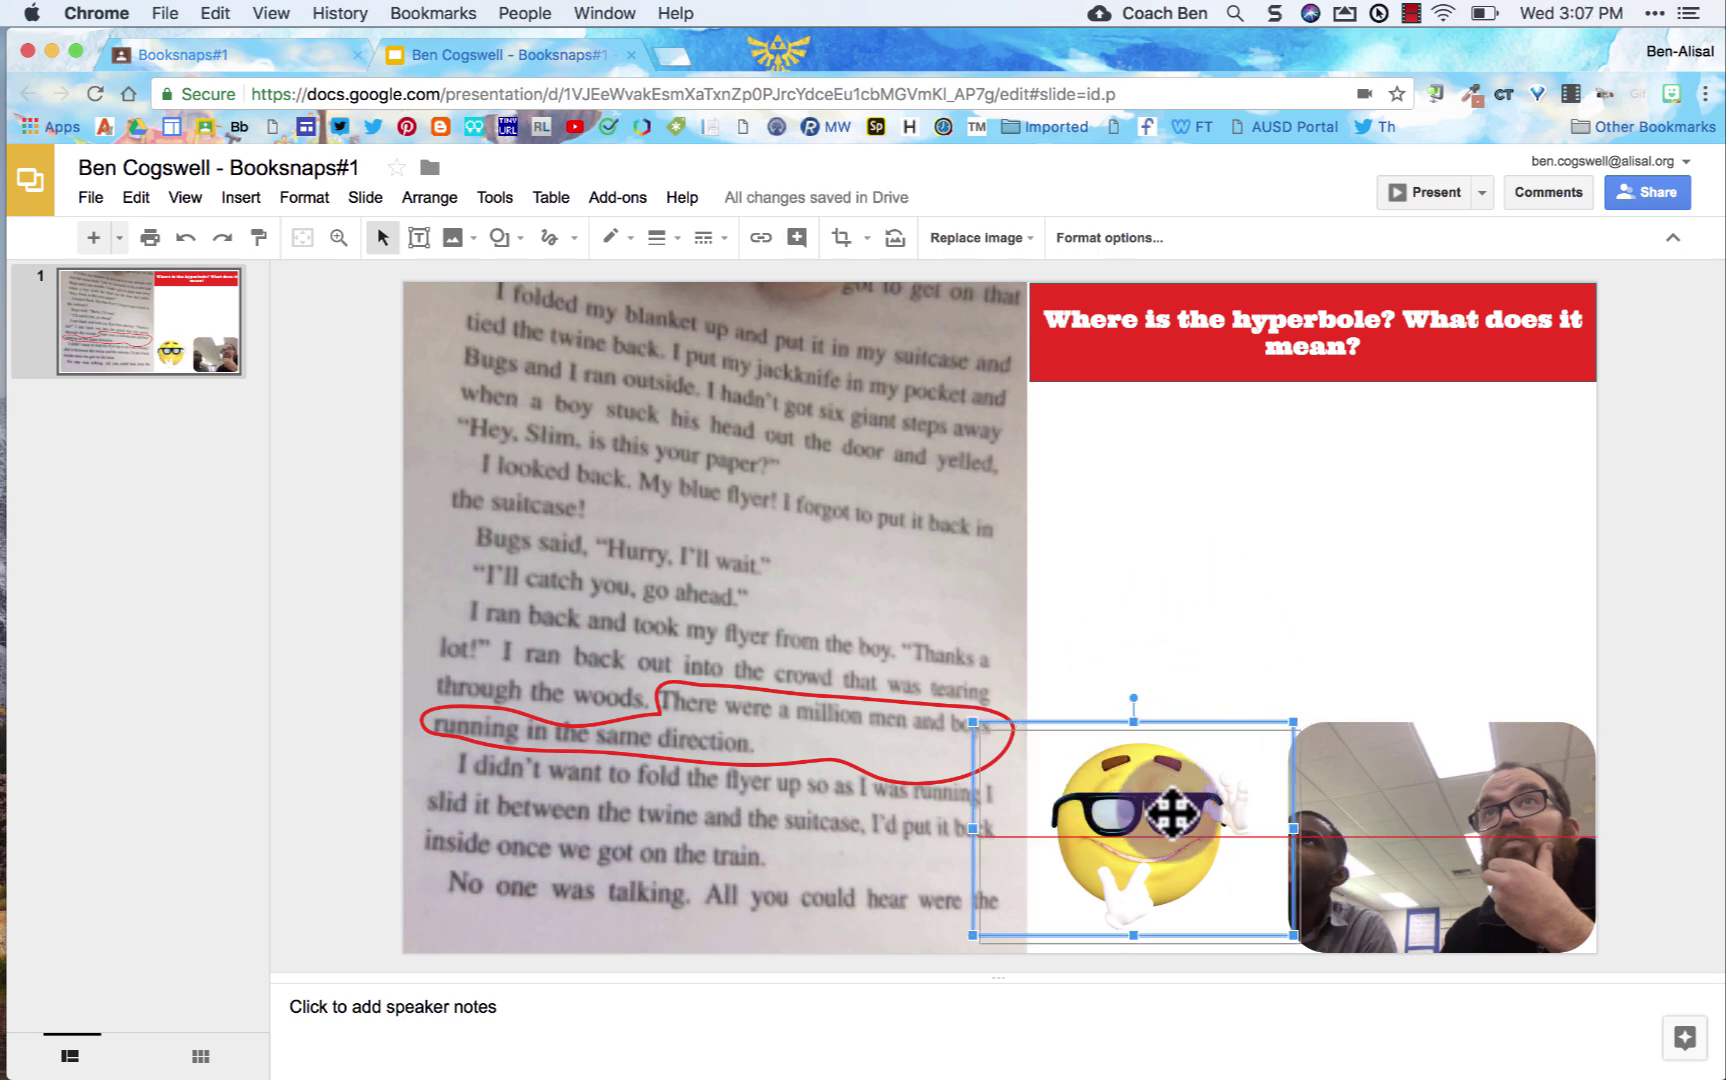
{"action": "left_click_drag", "start_coordinate": [1172, 815], "coordinate": [1186, 837]}
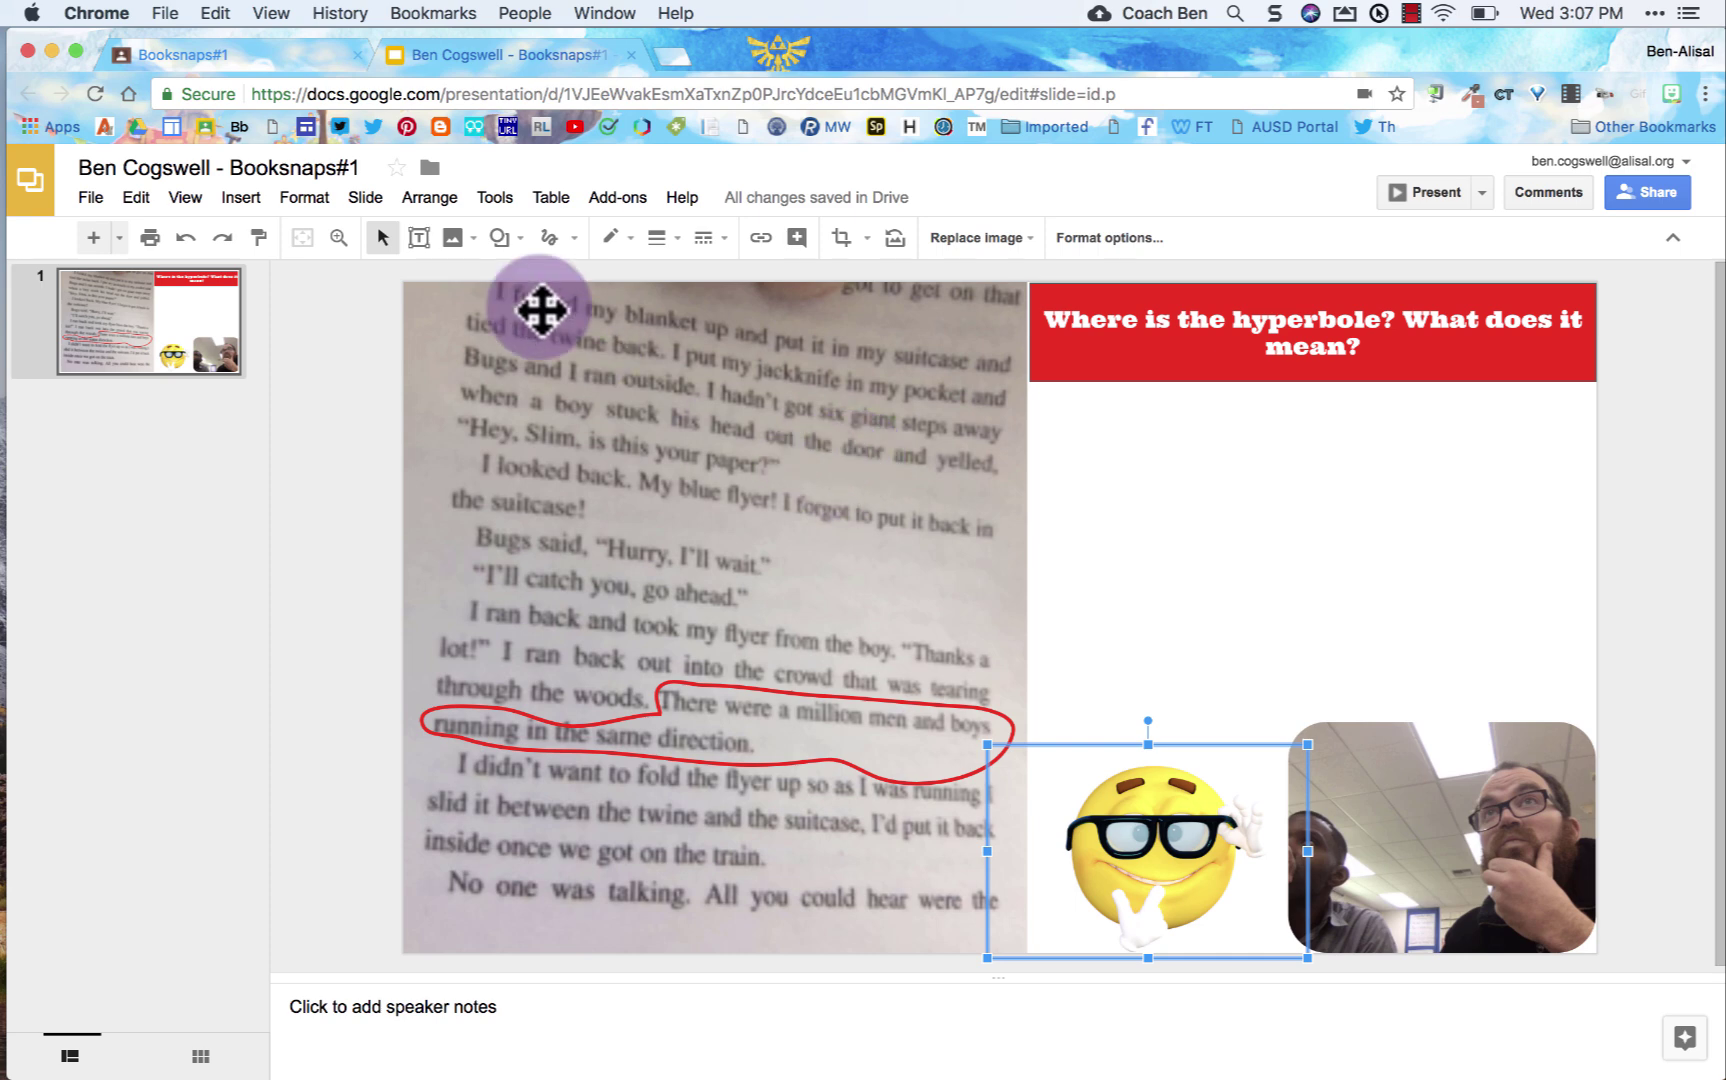
Draw a rounded-rectangle callout below the title, aim its tail at the photo, and delete the emoji.
{"action": "left_click", "coordinate": [500, 238]}
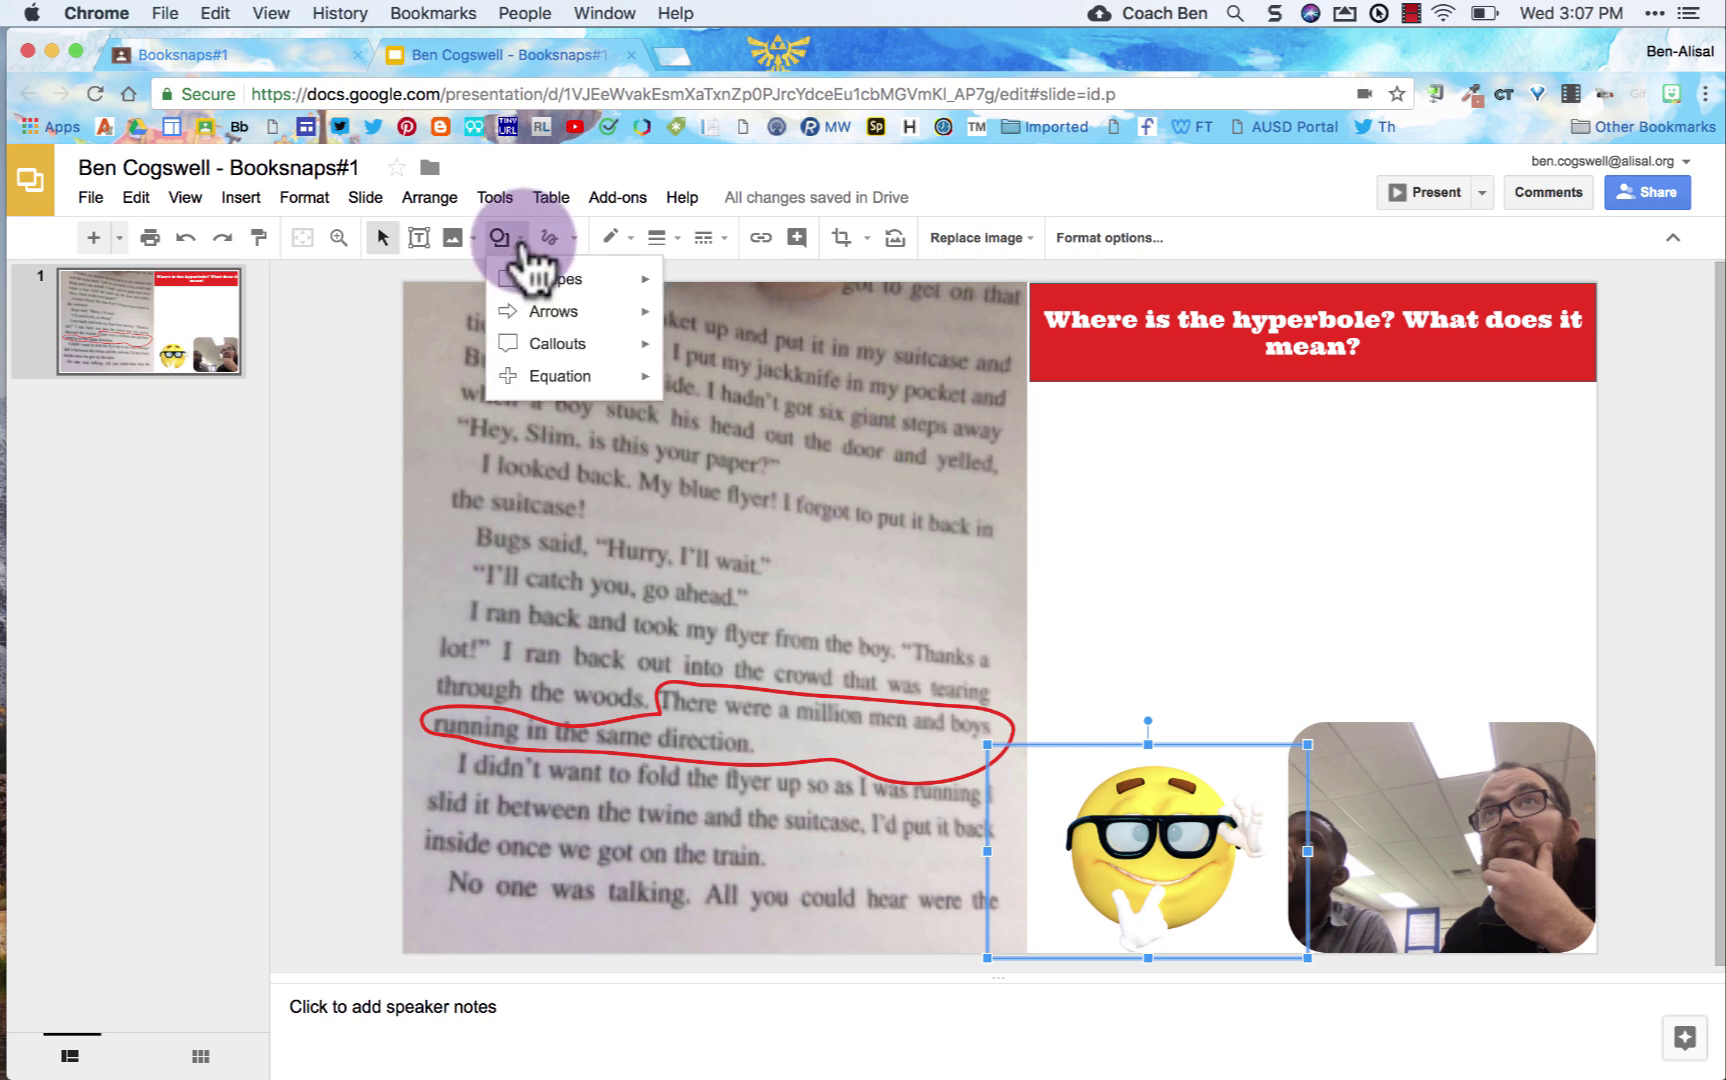
{"action": "left_click", "coordinate": [555, 345]}
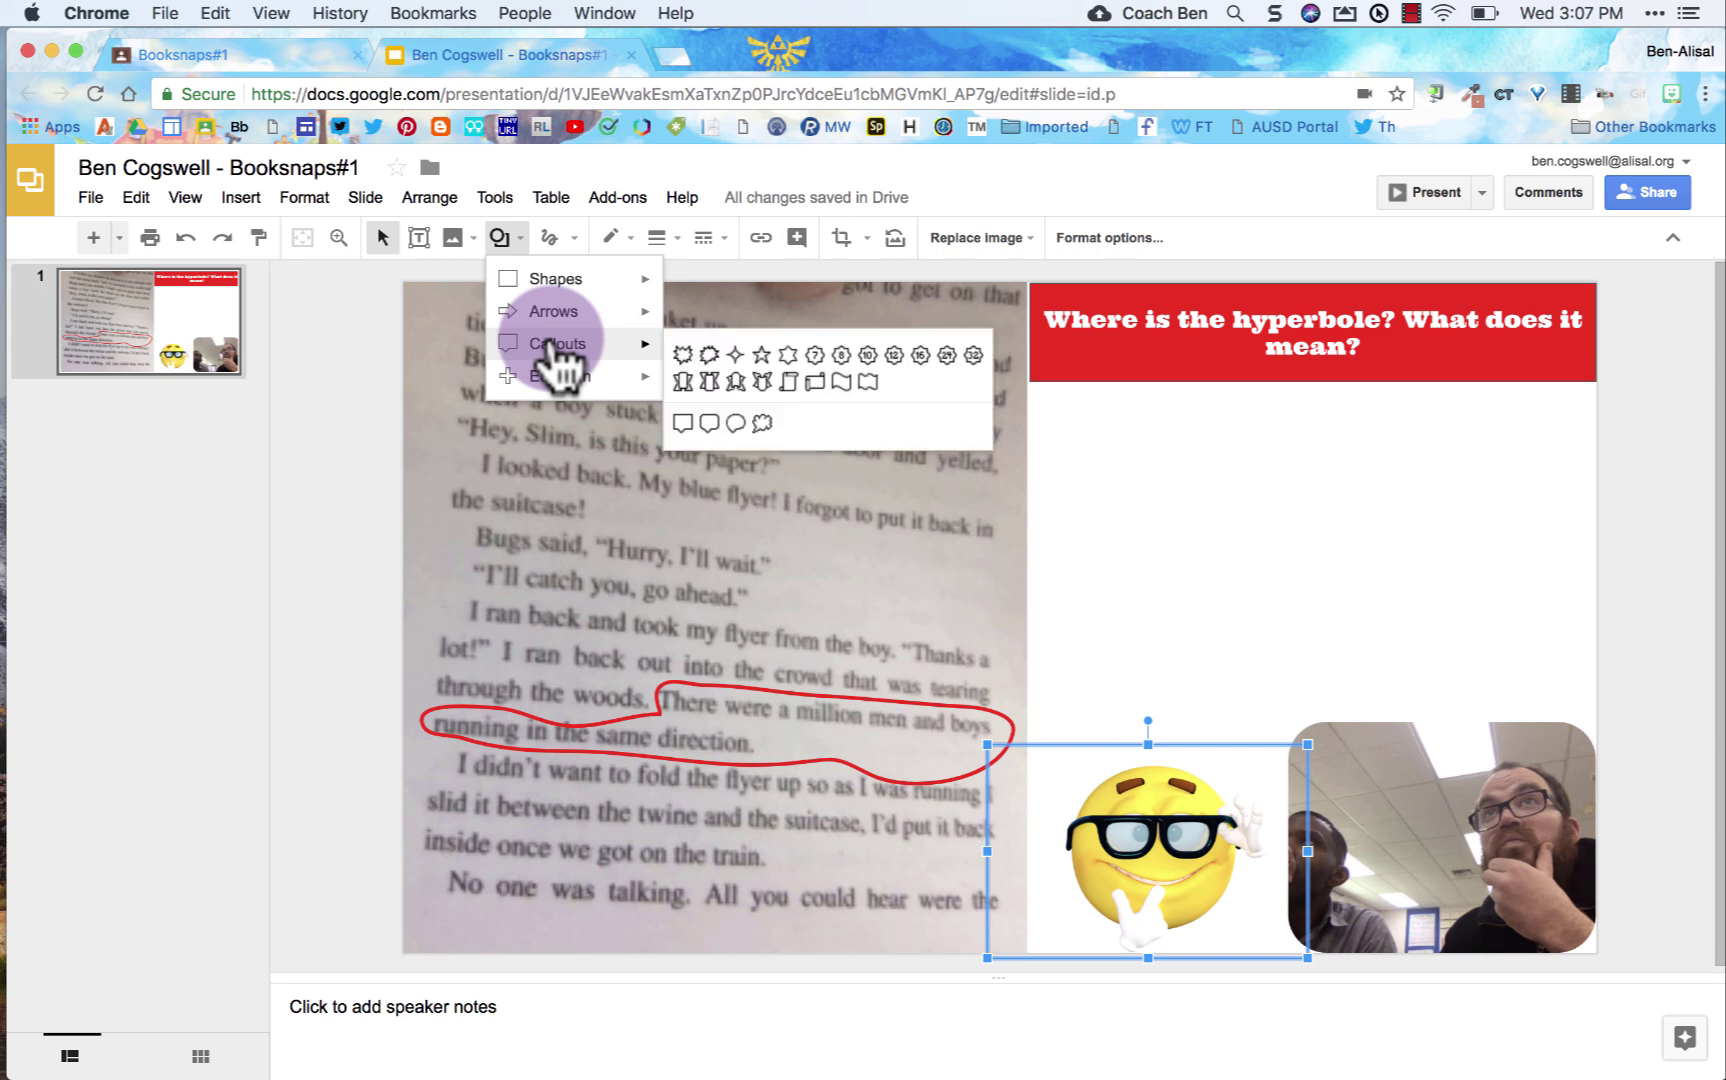
{"action": "left_click_drag", "start_coordinate": [555, 345], "coordinate": [707, 440]}
{"action": "left_click", "coordinate": [708, 432]}
{"action": "left_click_drag", "start_coordinate": [1060, 405], "coordinate": [1573, 652]}
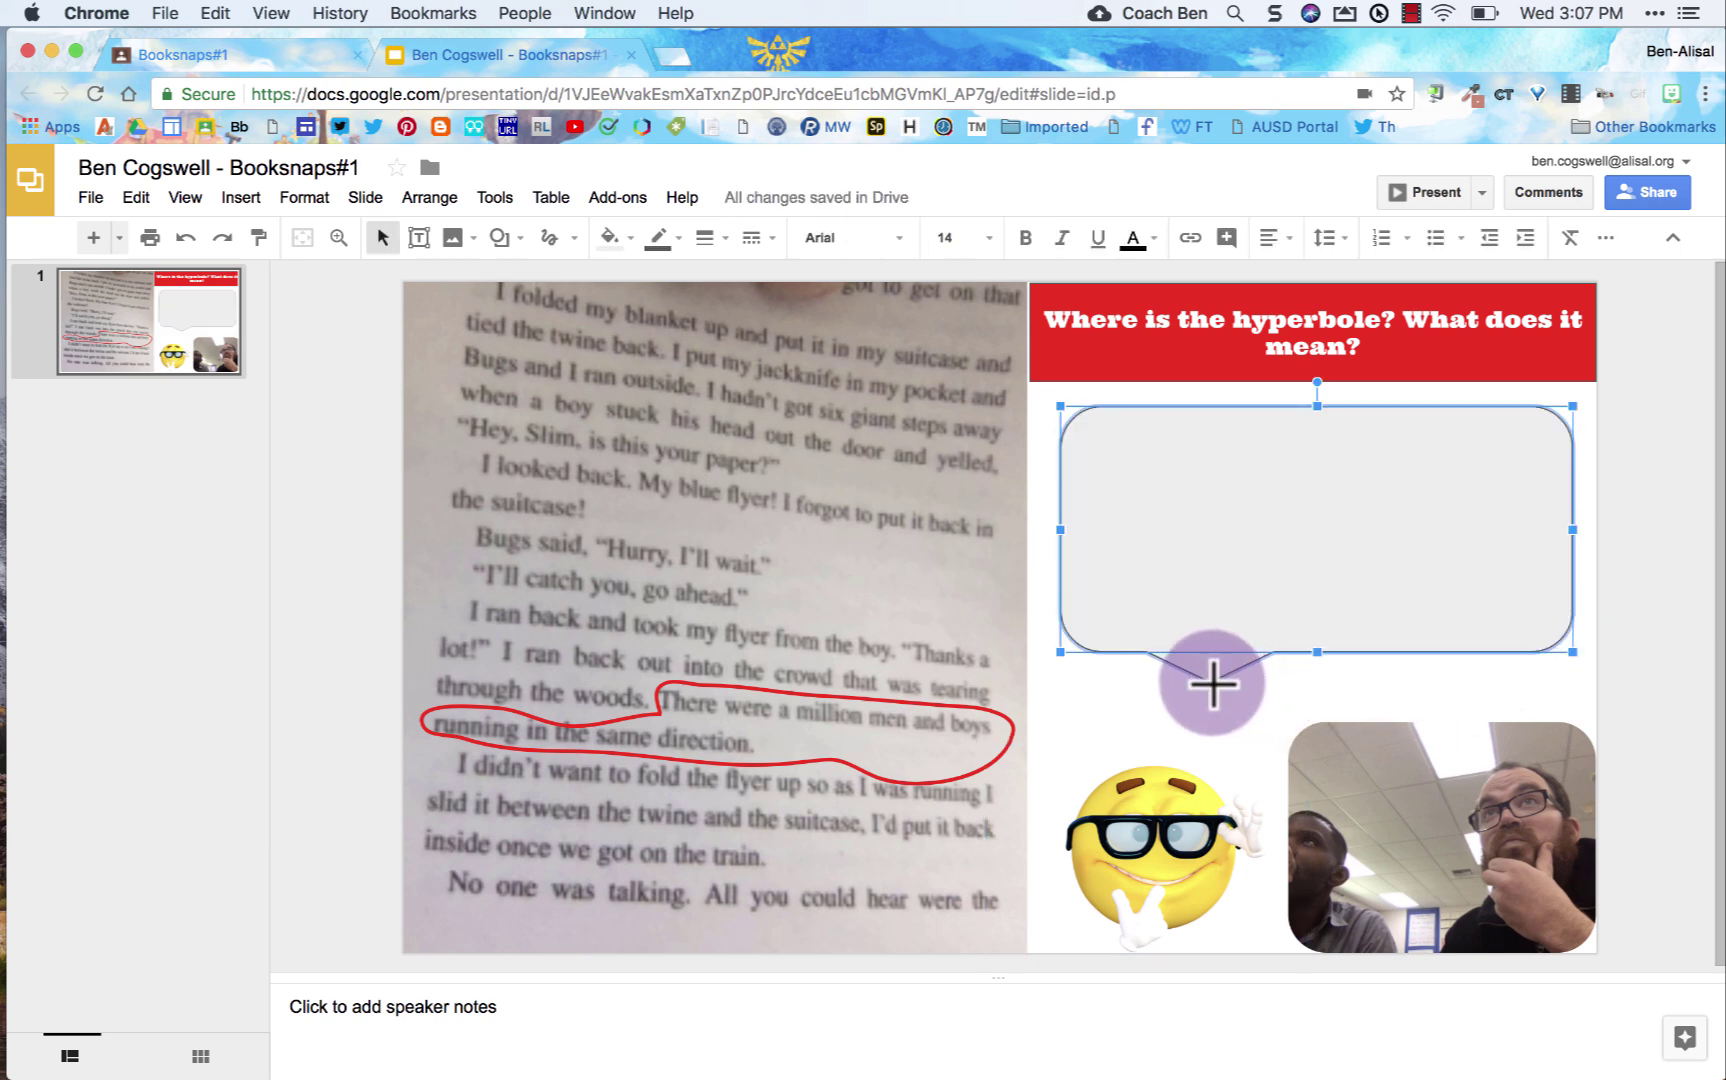
{"action": "left_click_drag", "start_coordinate": [1212, 683], "coordinate": [1417, 836]}
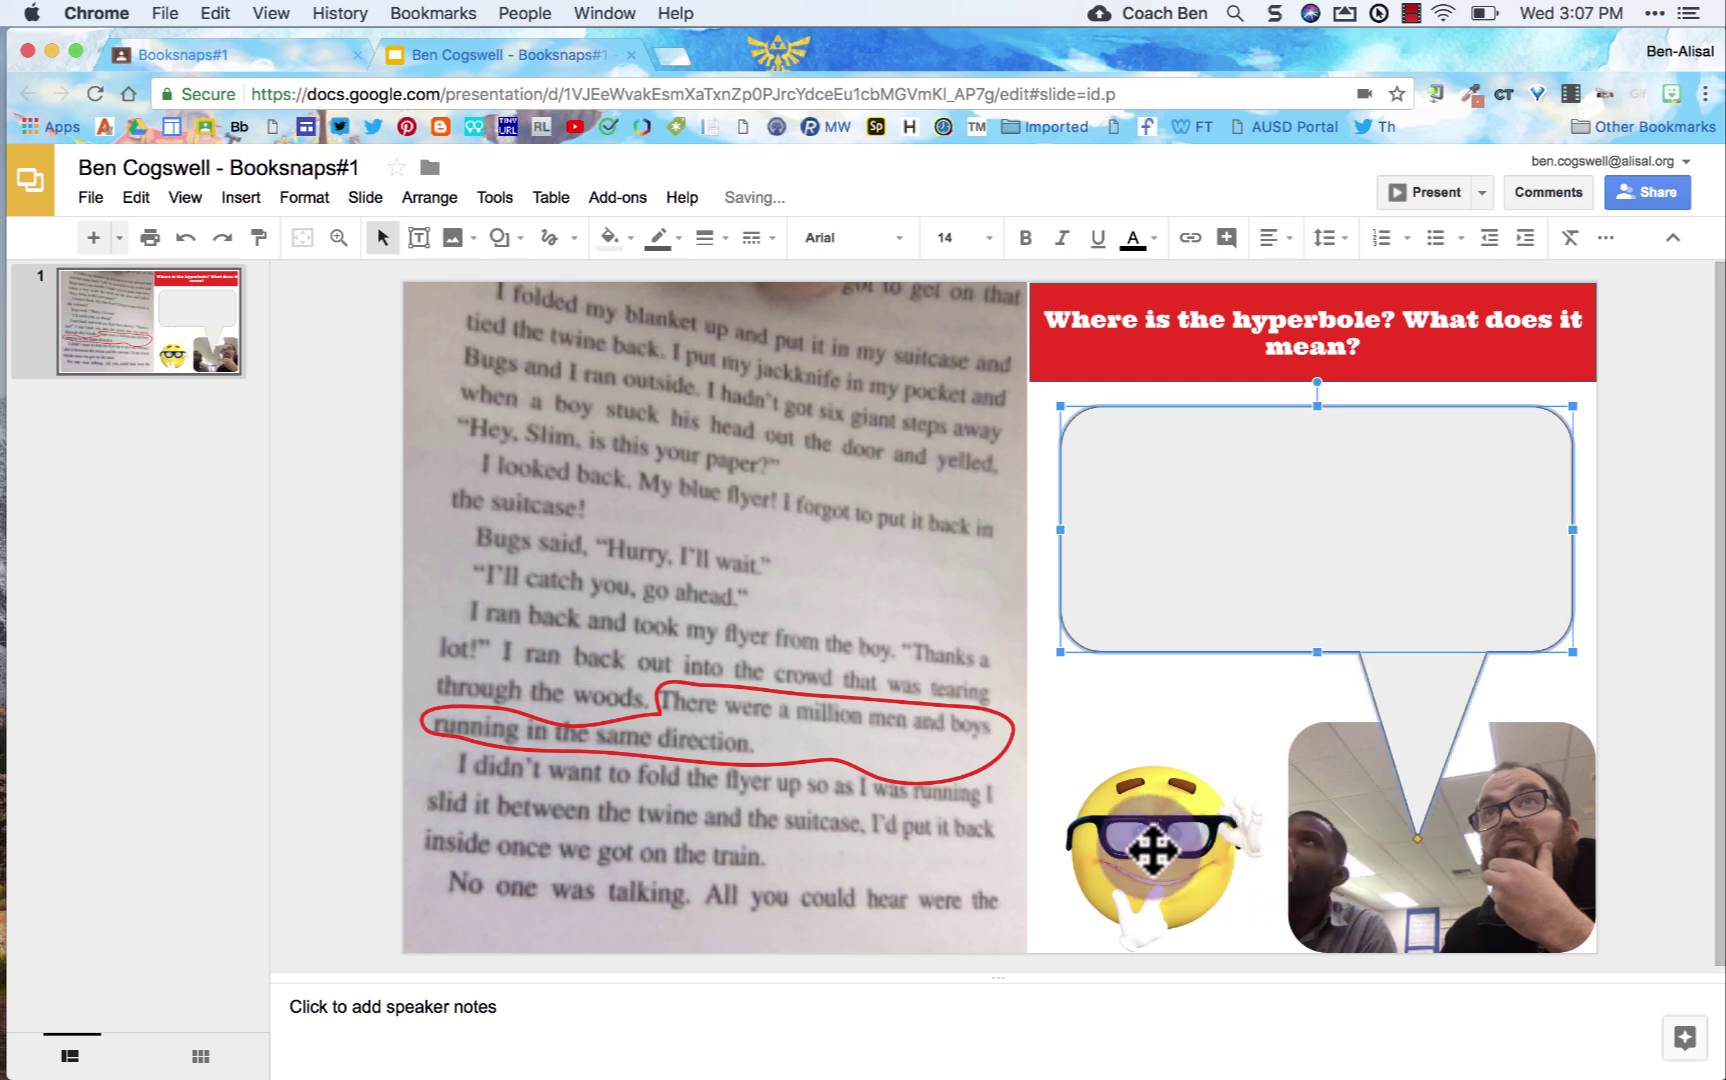
{"action": "left_click", "coordinate": [1156, 878]}
{"action": "key", "text": "Delete"}
Type the bubble prompt naming the novel, asking for the quote and how it is a hyperbole.
{"action": "left_click", "coordinate": [1357, 588]}
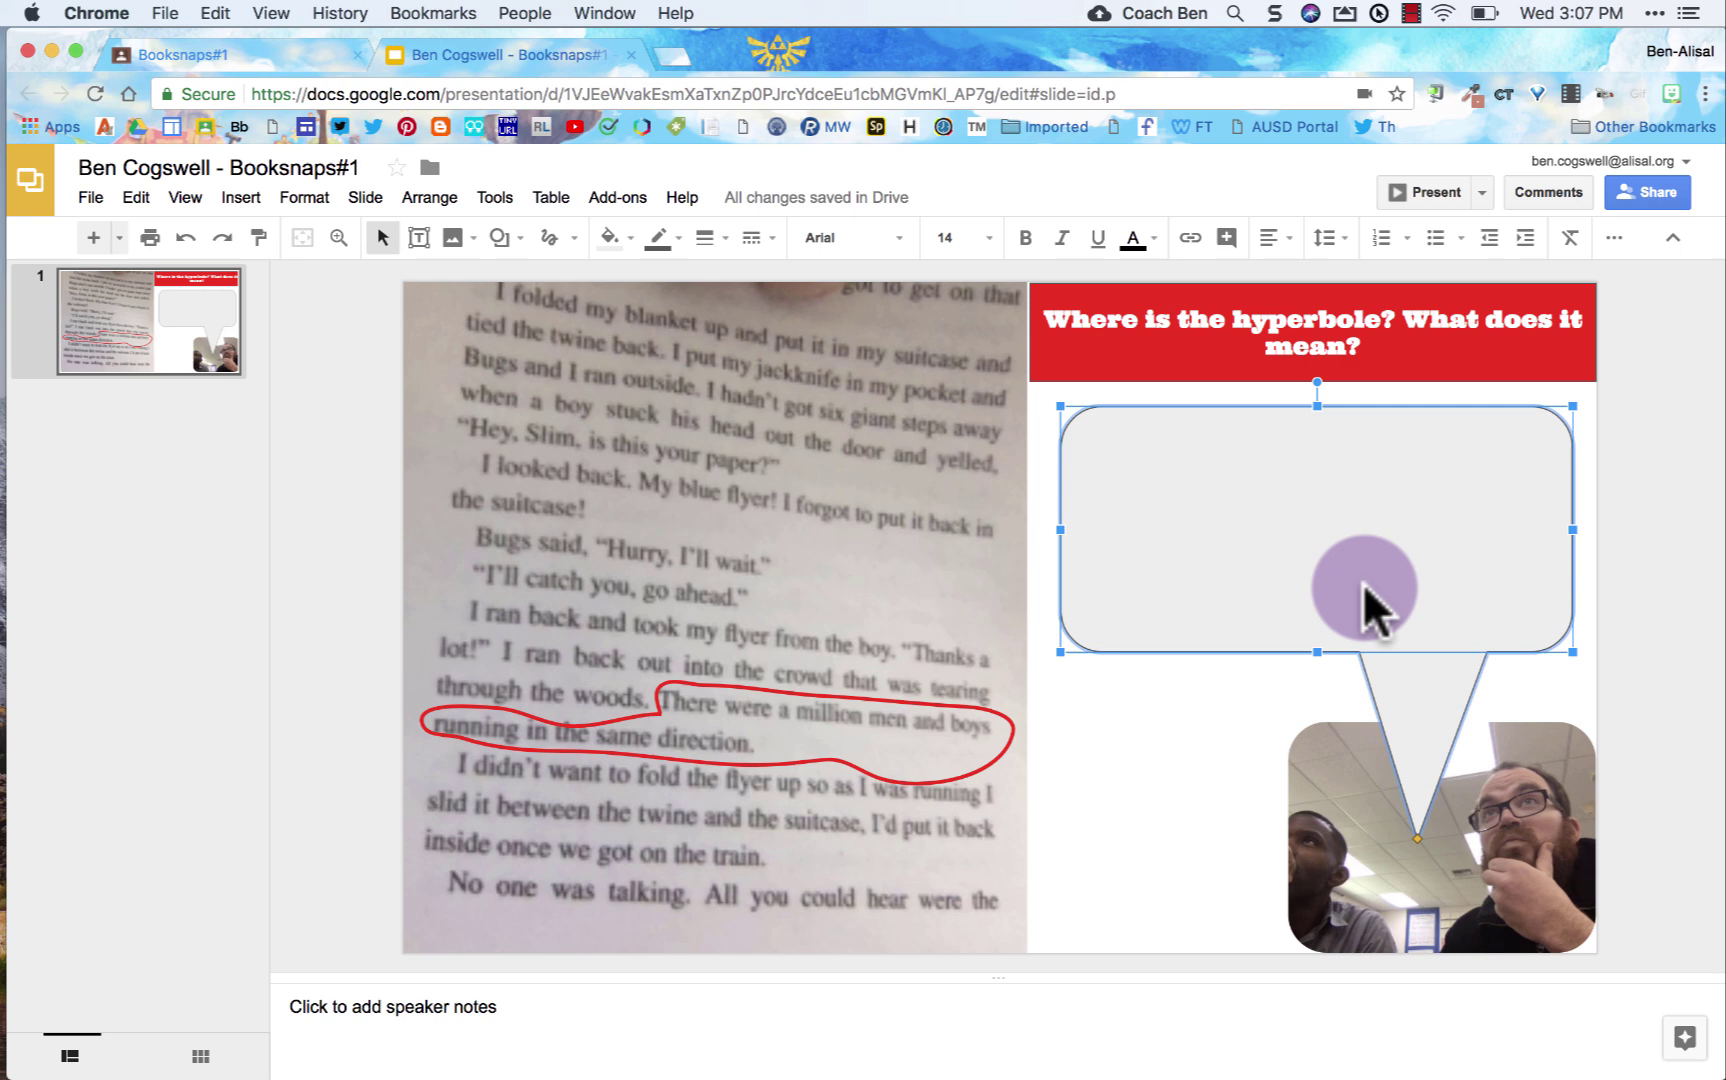
{"action": "type", "text": "In the novel"}
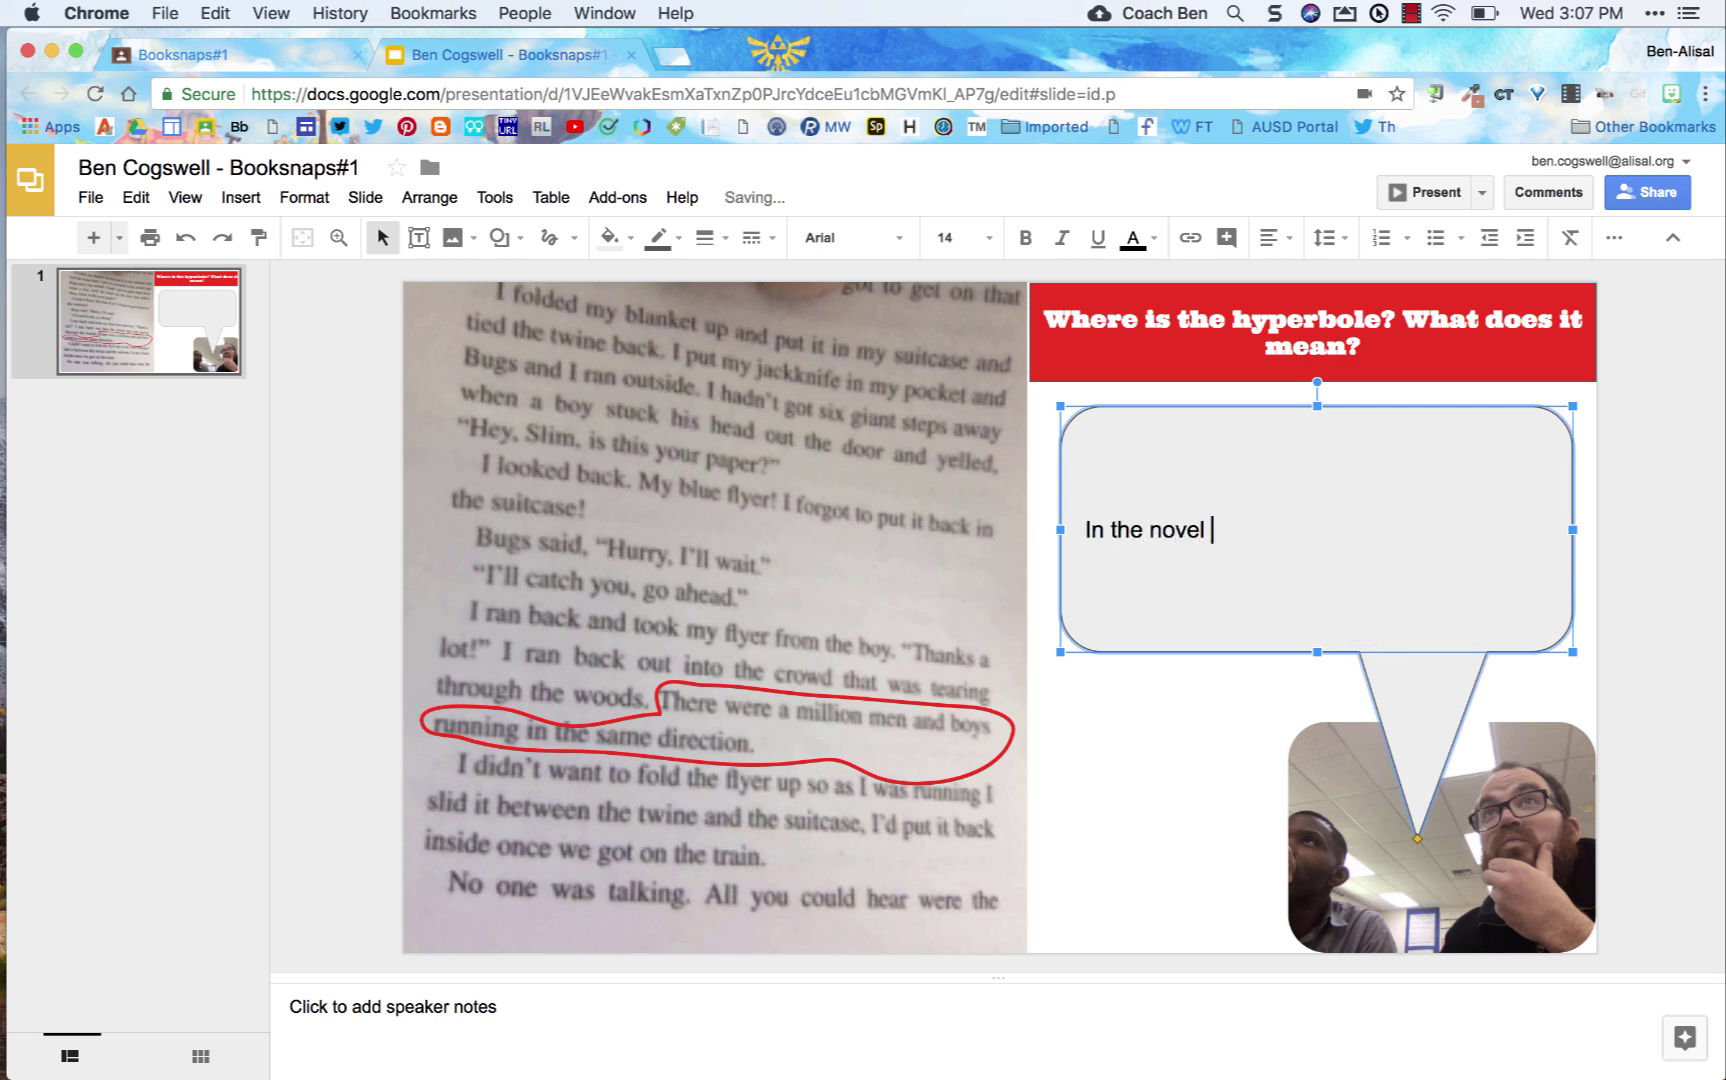
{"action": "key", "text": "BackSpace"}
{"action": "key", "text": "BackSpace"}
{"action": "key", "text": "BackSpace"}
{"action": "type", "text": "“Buddy, not Buddy"}
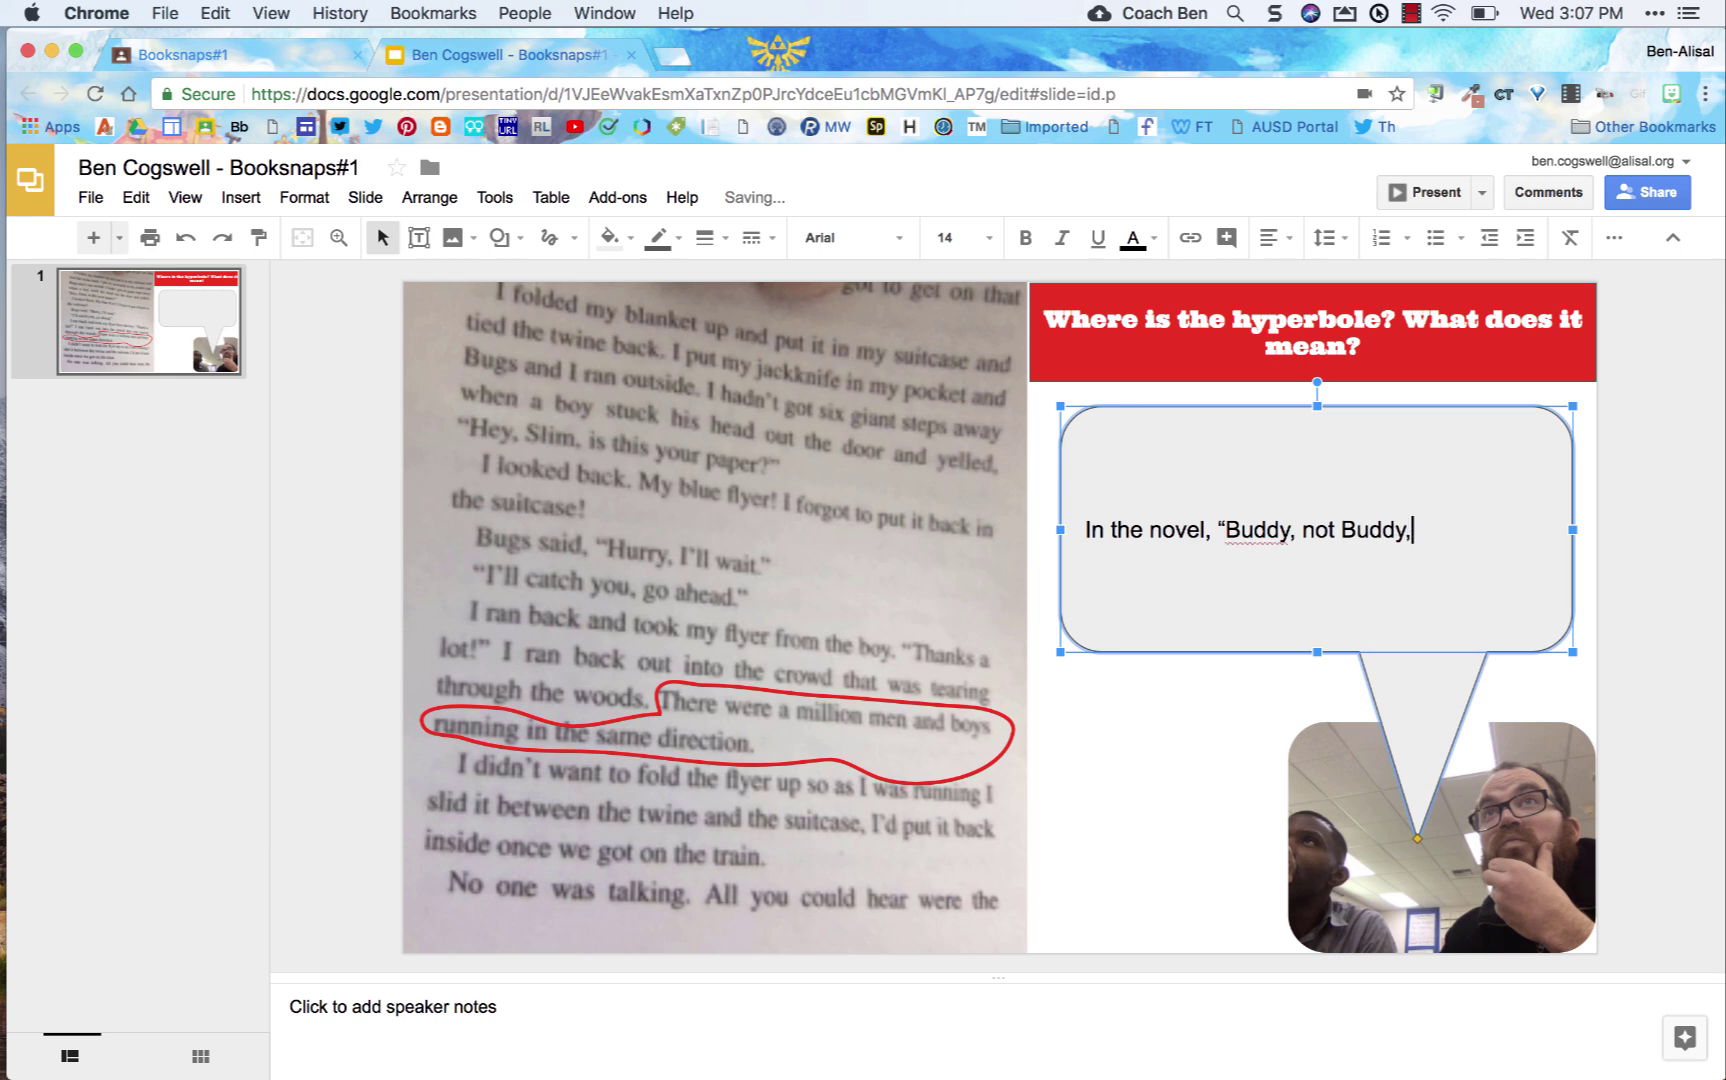
{"action": "type", "text": ", write some more here"}
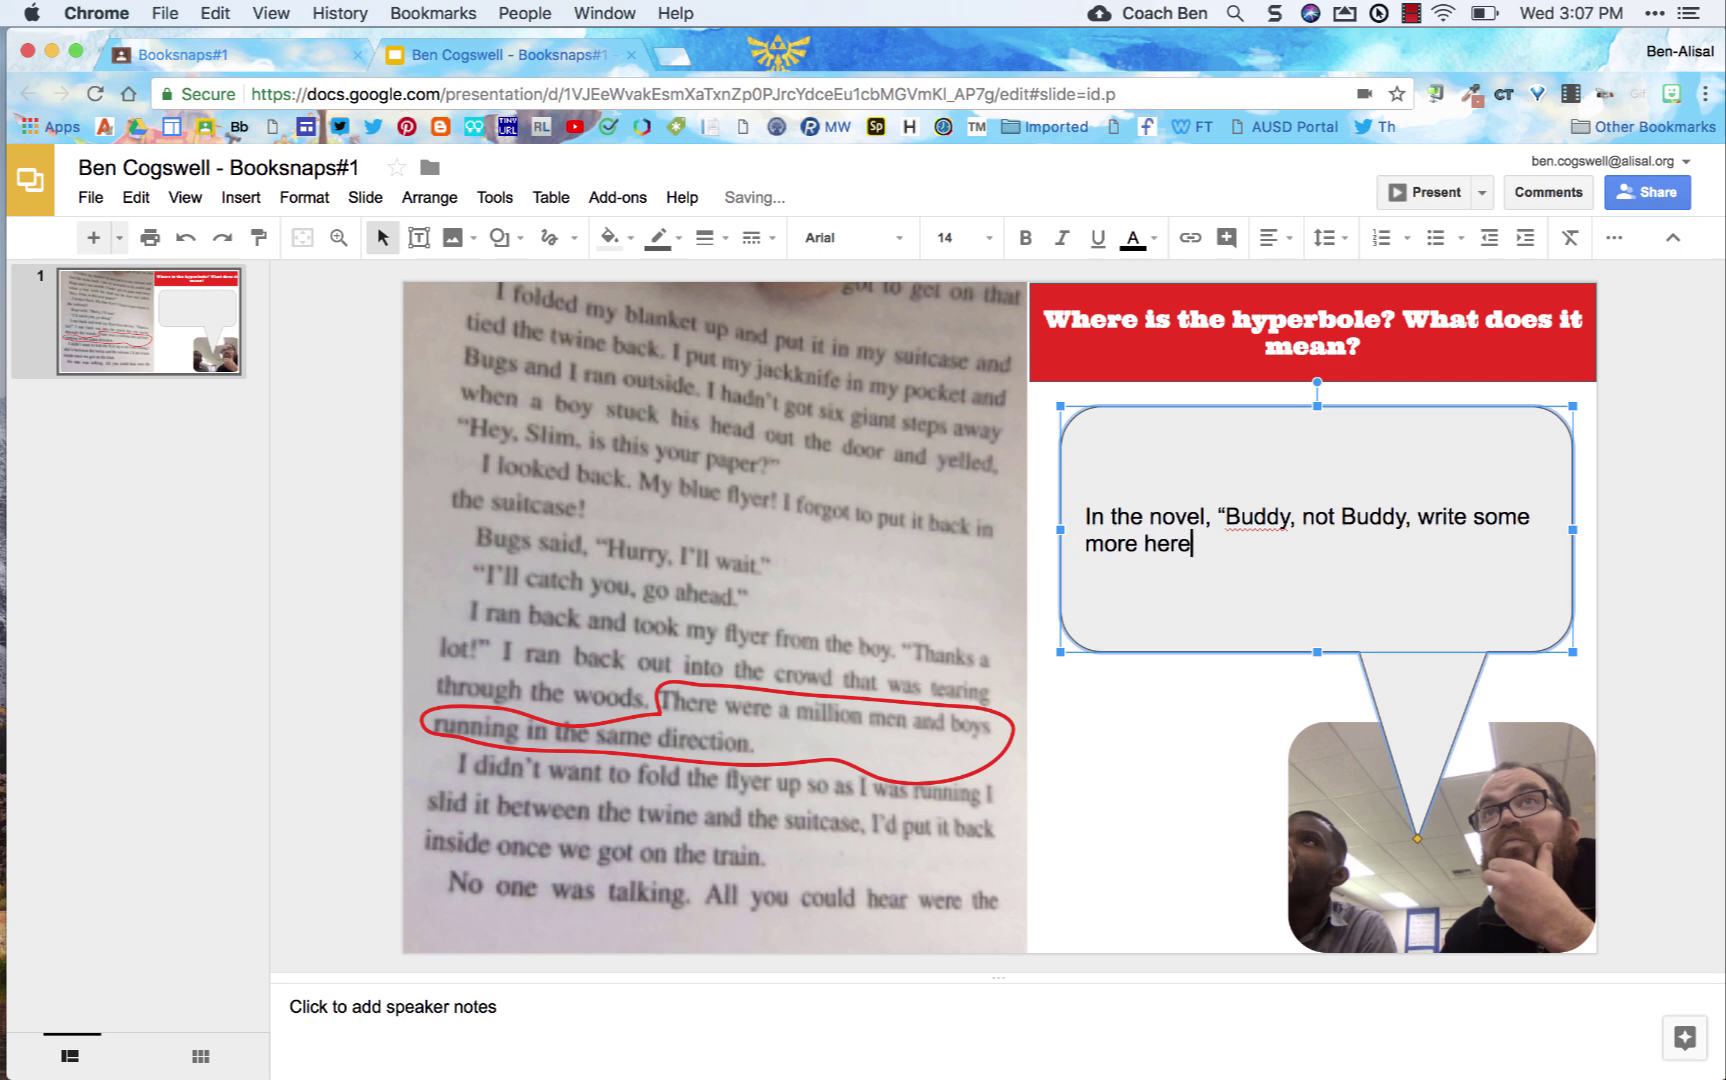
{"action": "type", "text": ". In the te"}
{"action": "type", "text": "xt\""}
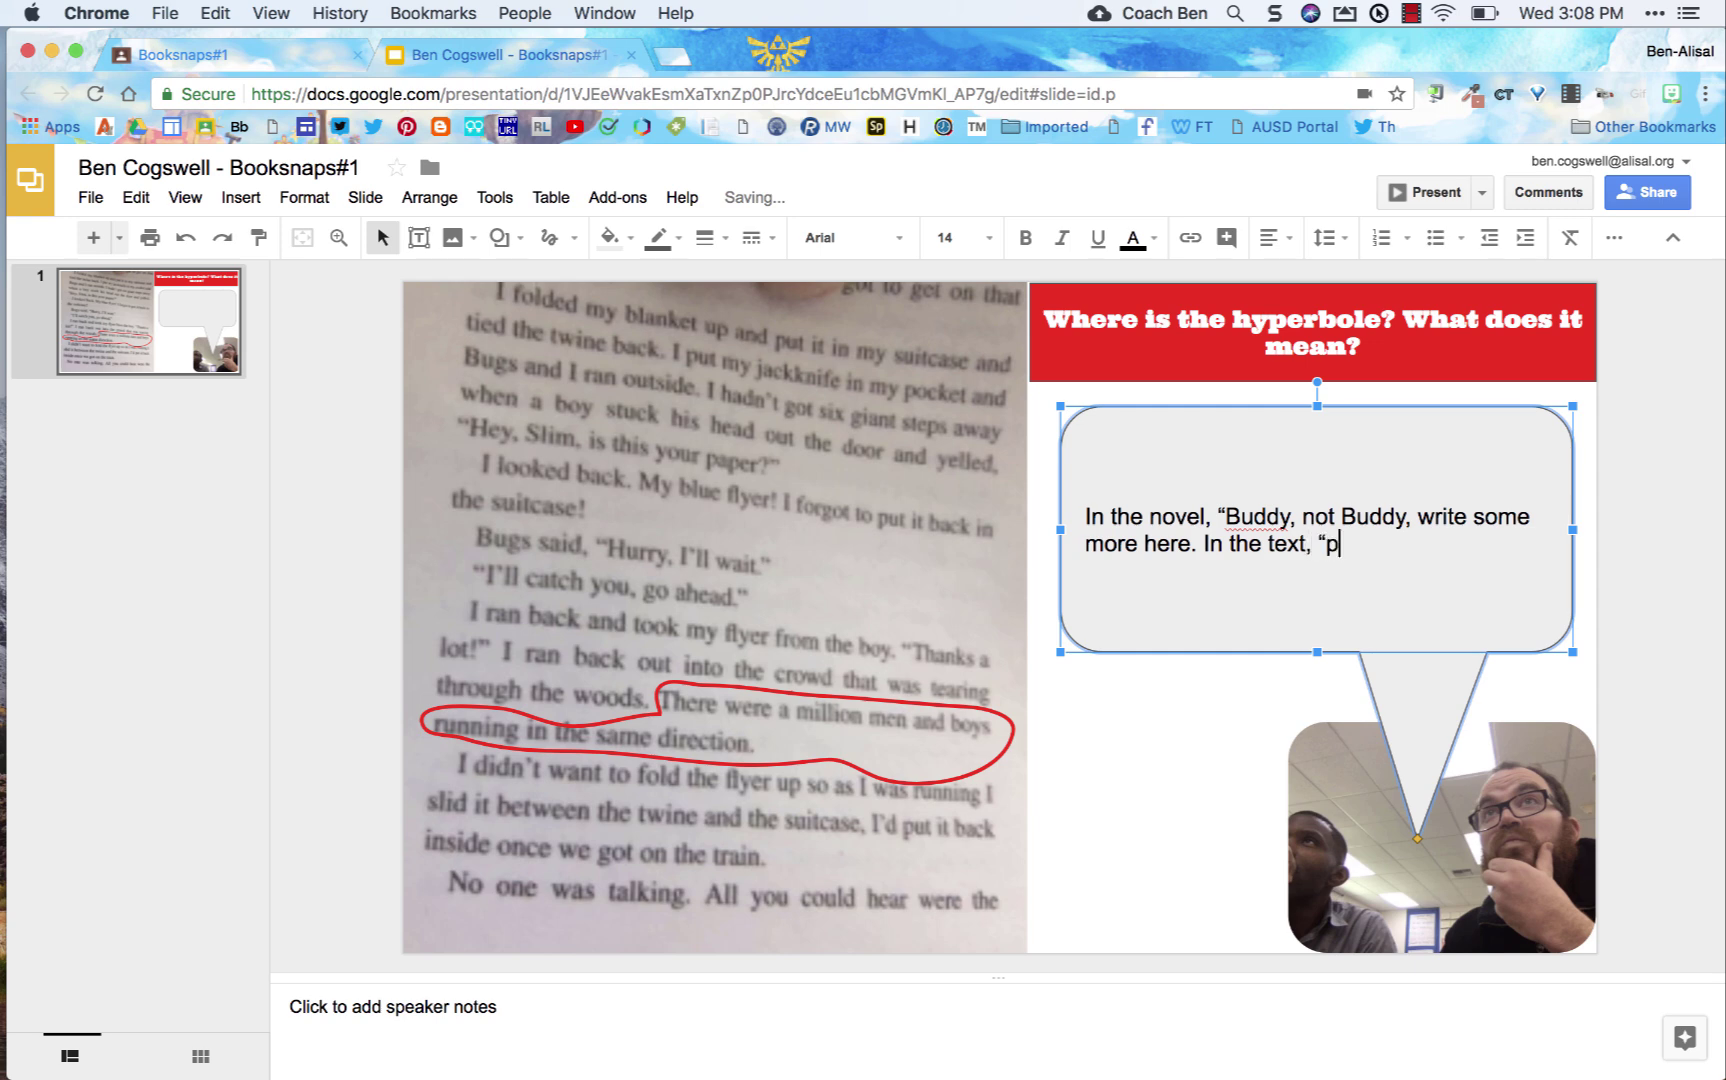
{"action": "type", "text": "put the quote from the "}
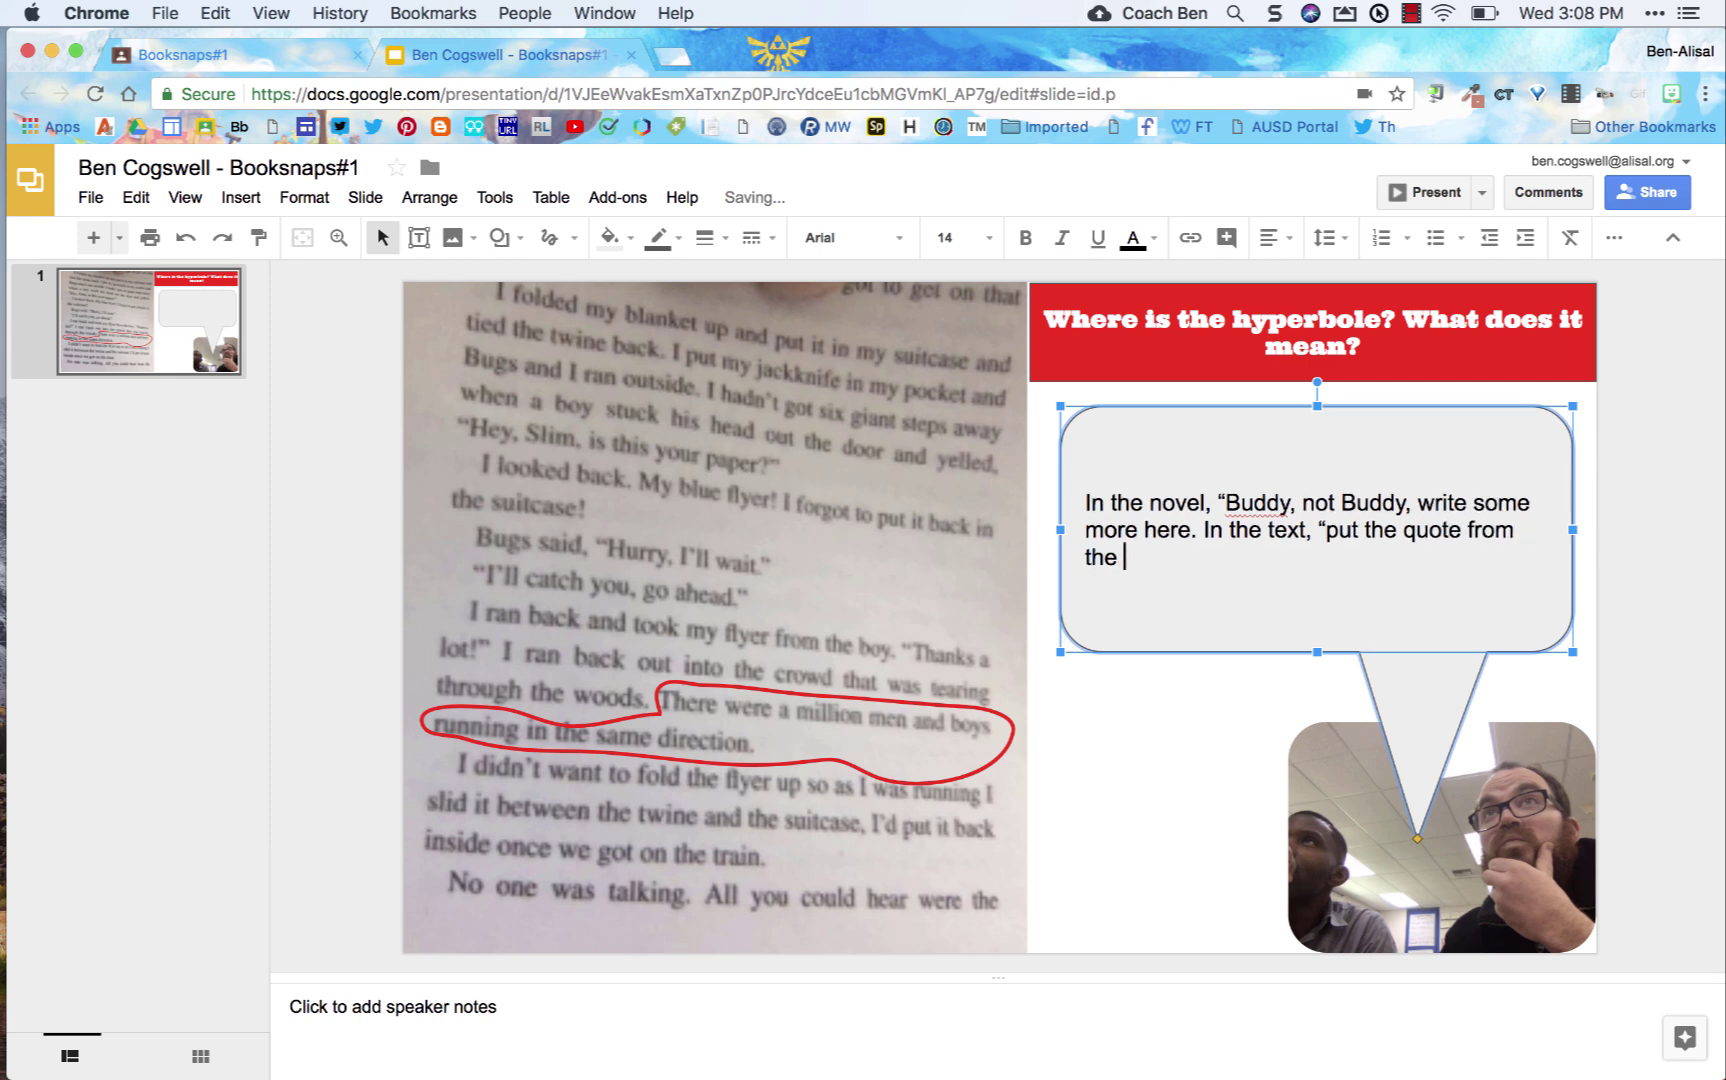
{"action": "type", "text": "text here.” Exp"}
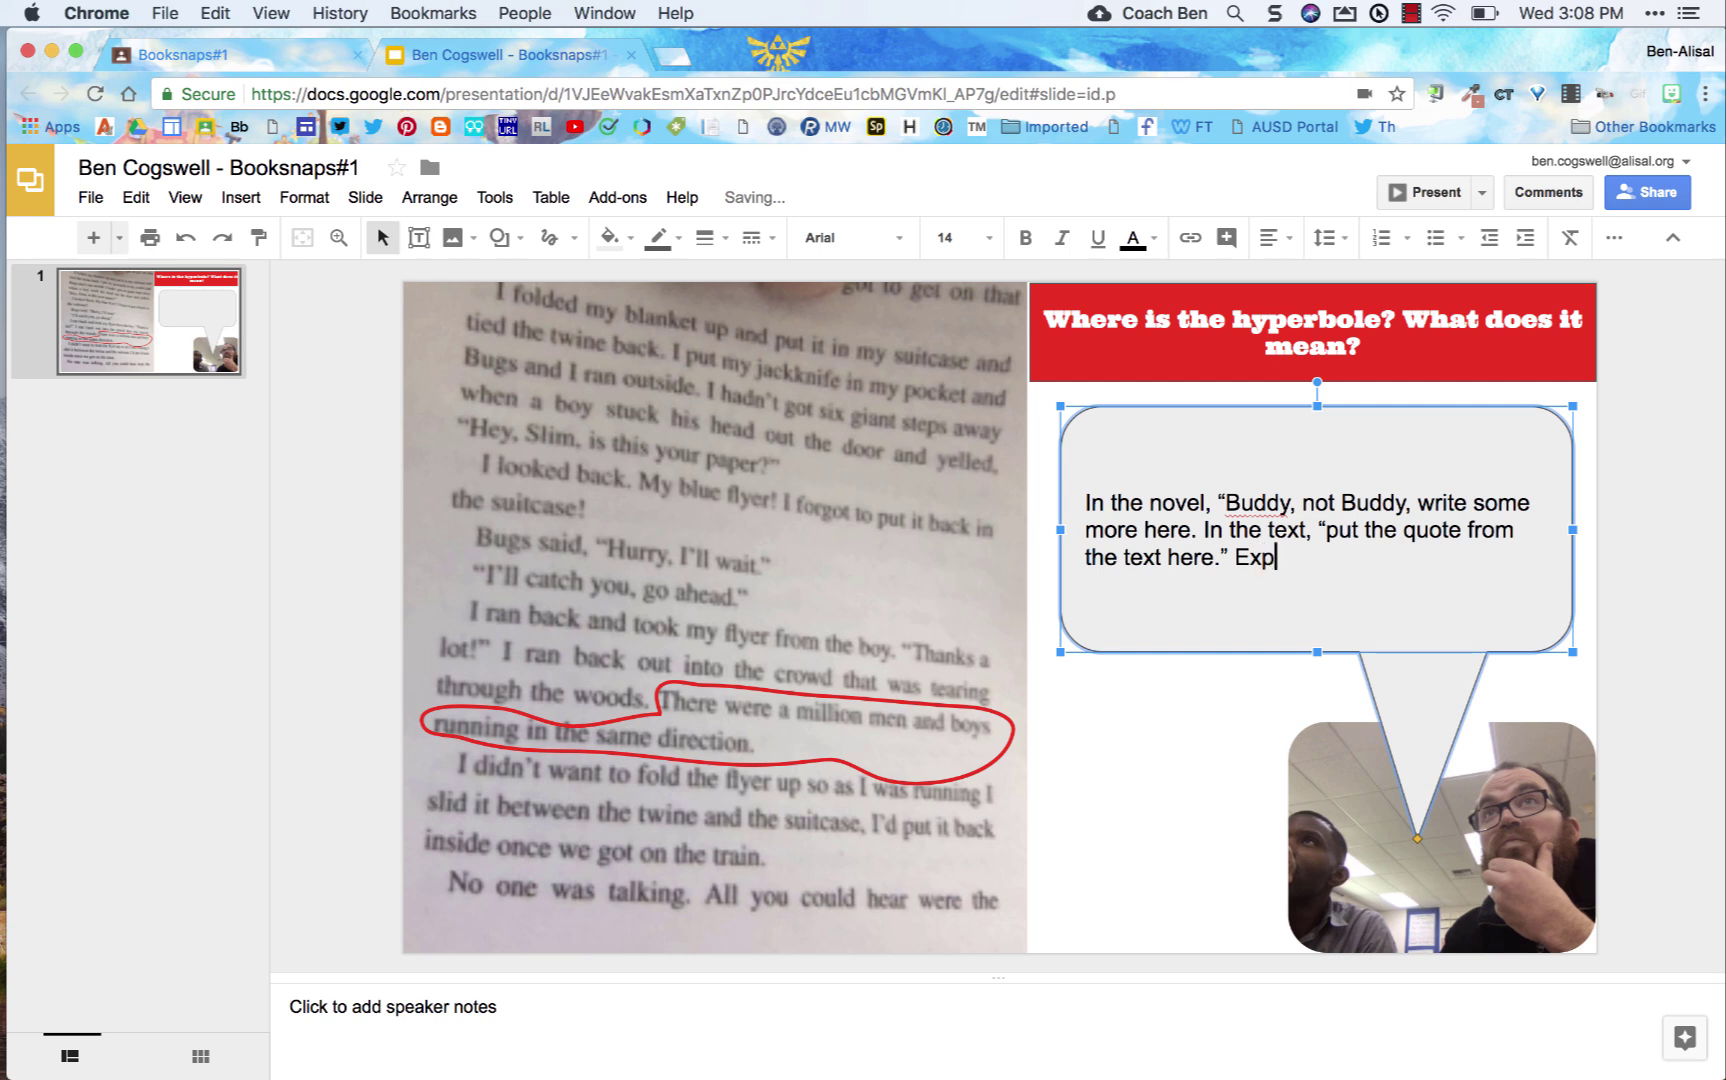
{"action": "type", "text": "lain what the quote"}
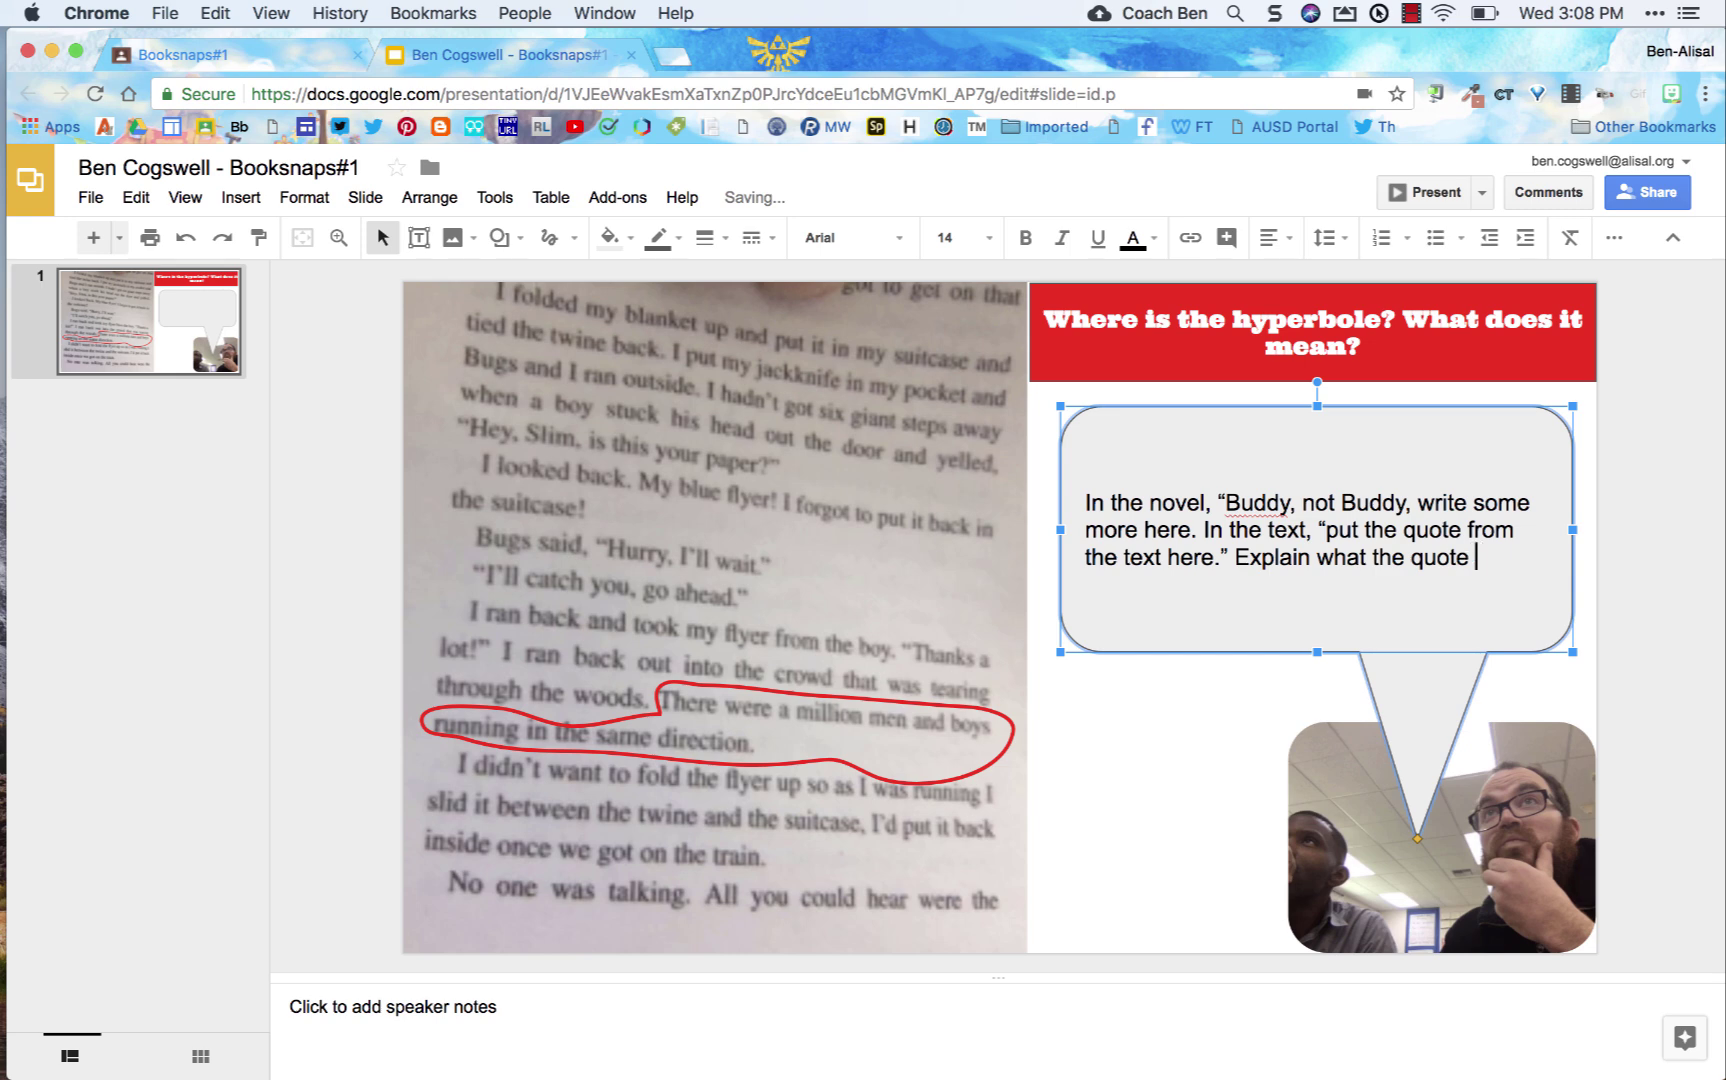
{"action": "type", "text": " really means"}
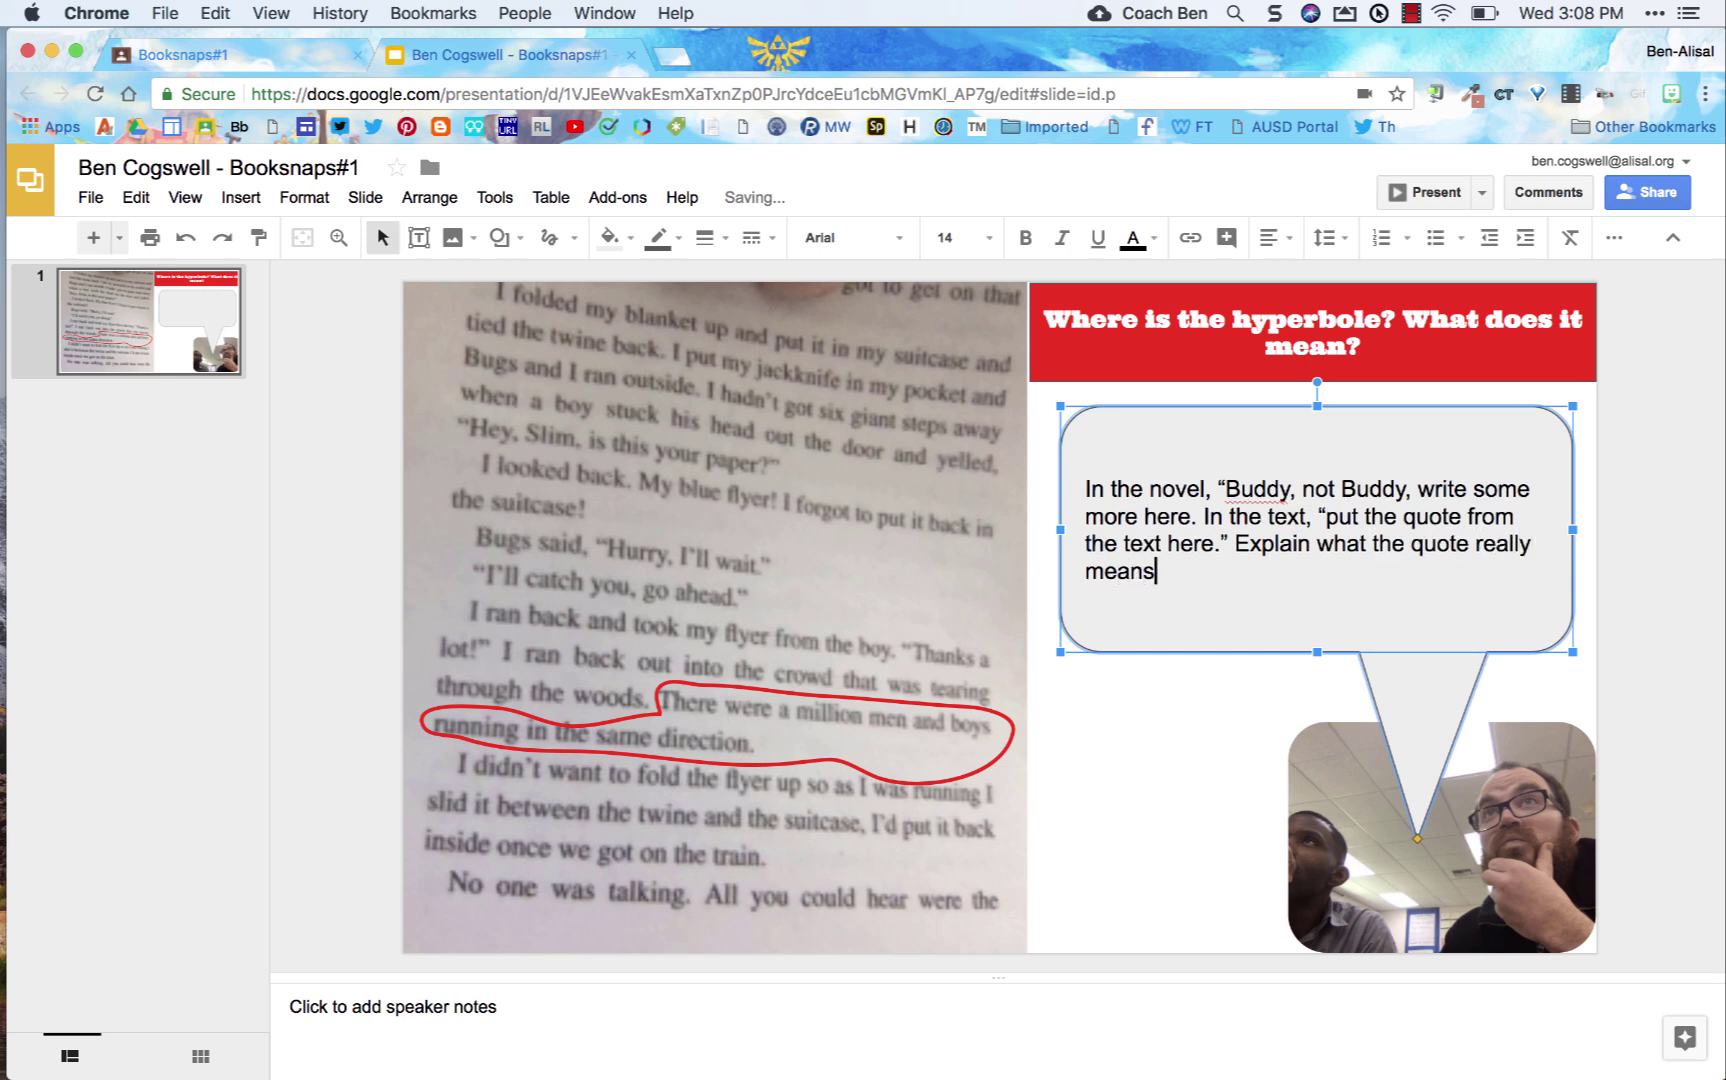
{"action": "type", "text": "nd how it is a hyper"}
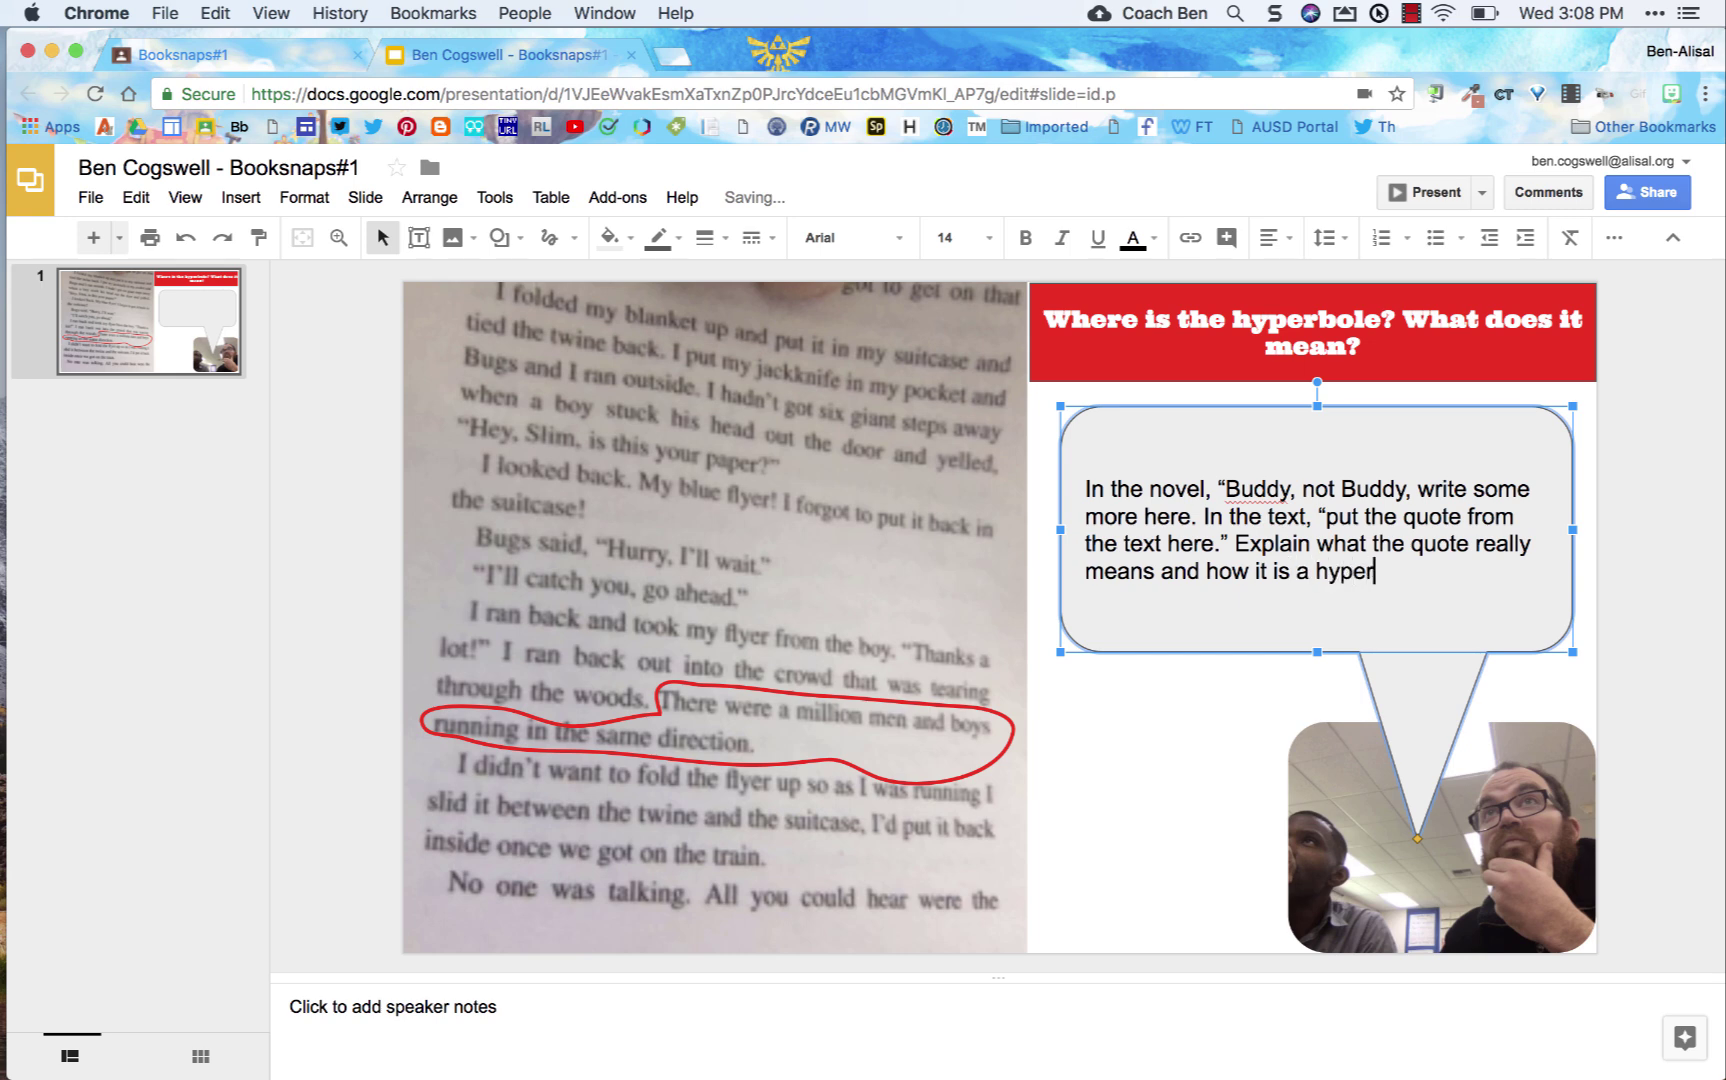
{"action": "type", "text": "bole."}
{"action": "left_click", "coordinate": [1624, 584]}
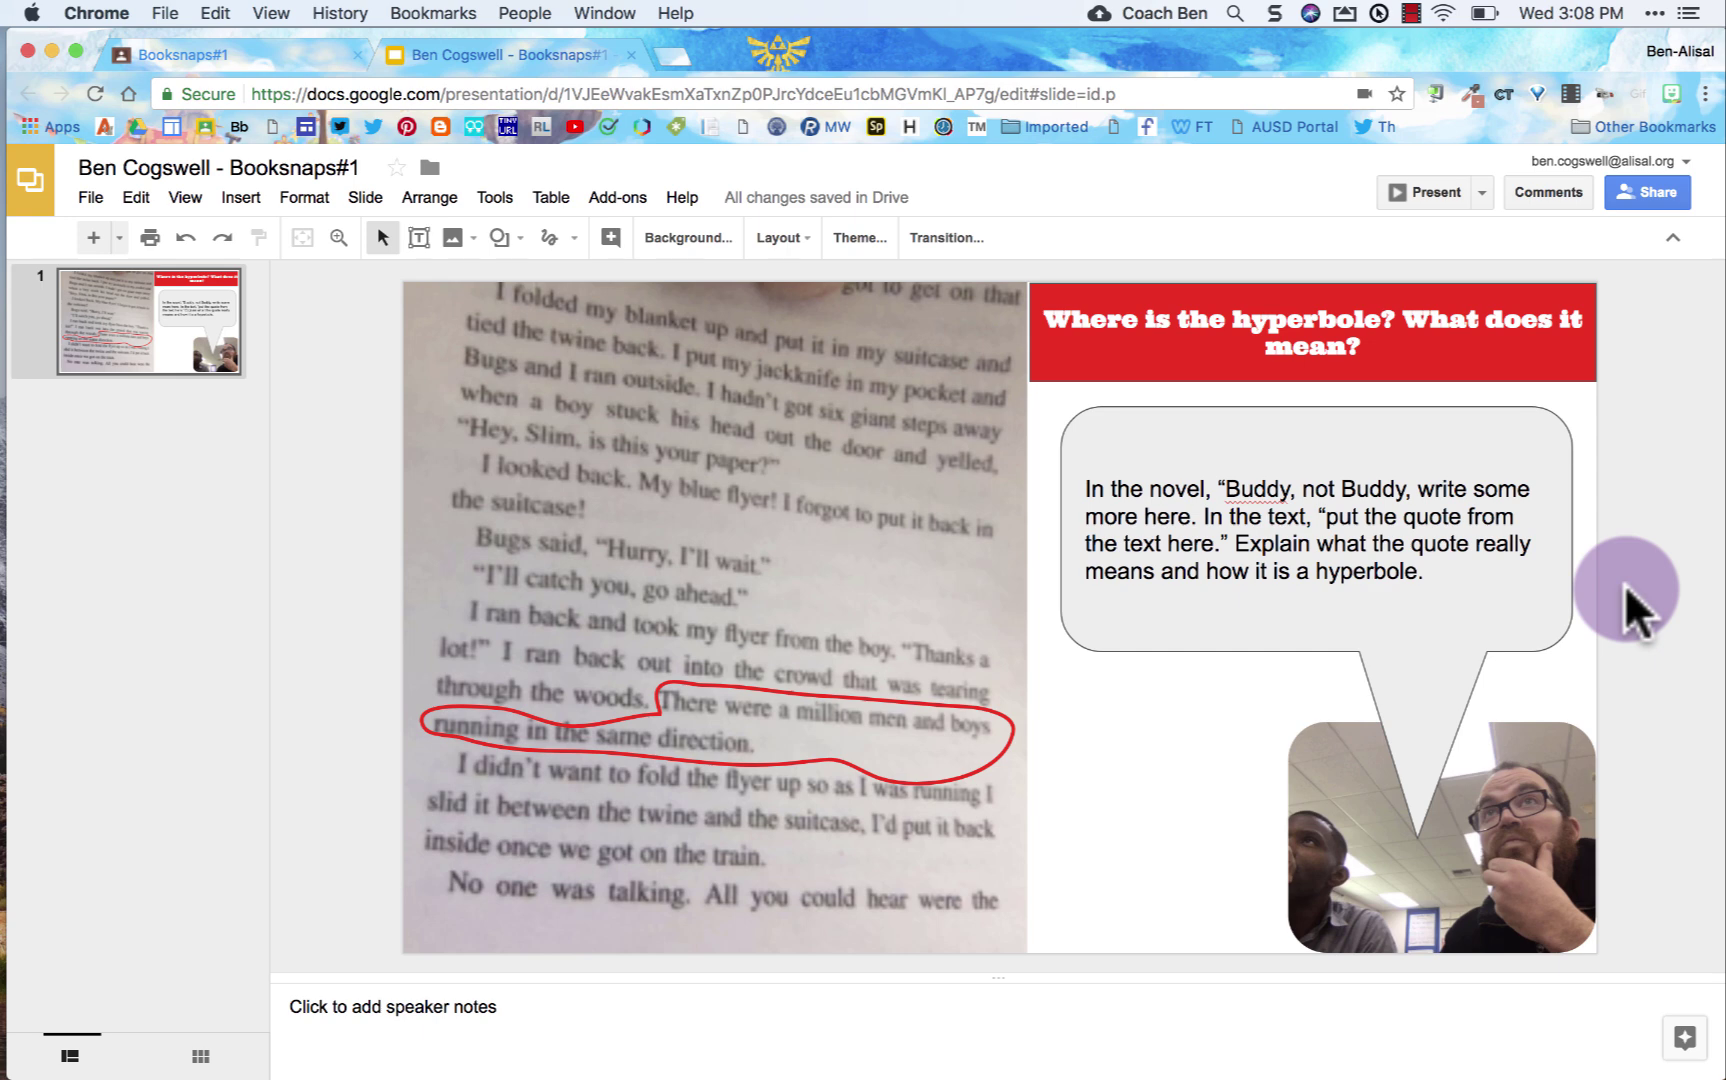
{"action": "left_click", "coordinate": [1520, 565]}
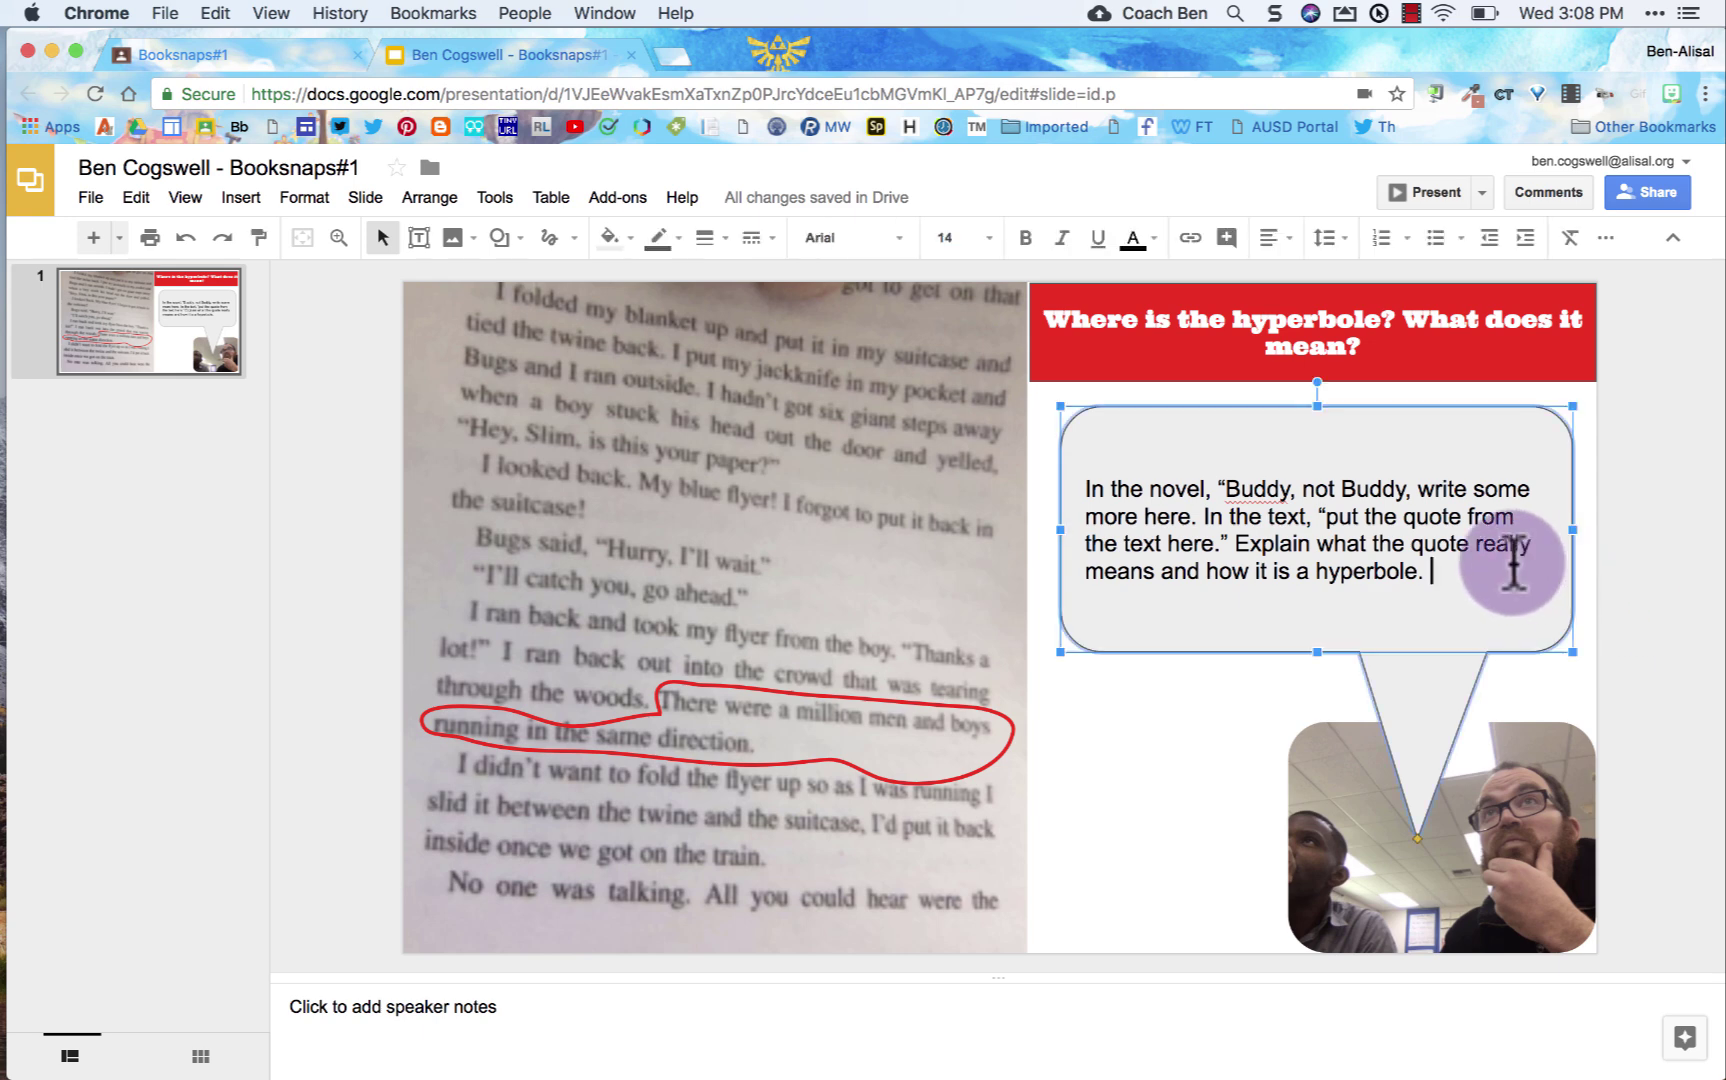
Set the slide background to a red running-track photo found by searching 'track'.
{"action": "left_click", "coordinate": [1659, 463]}
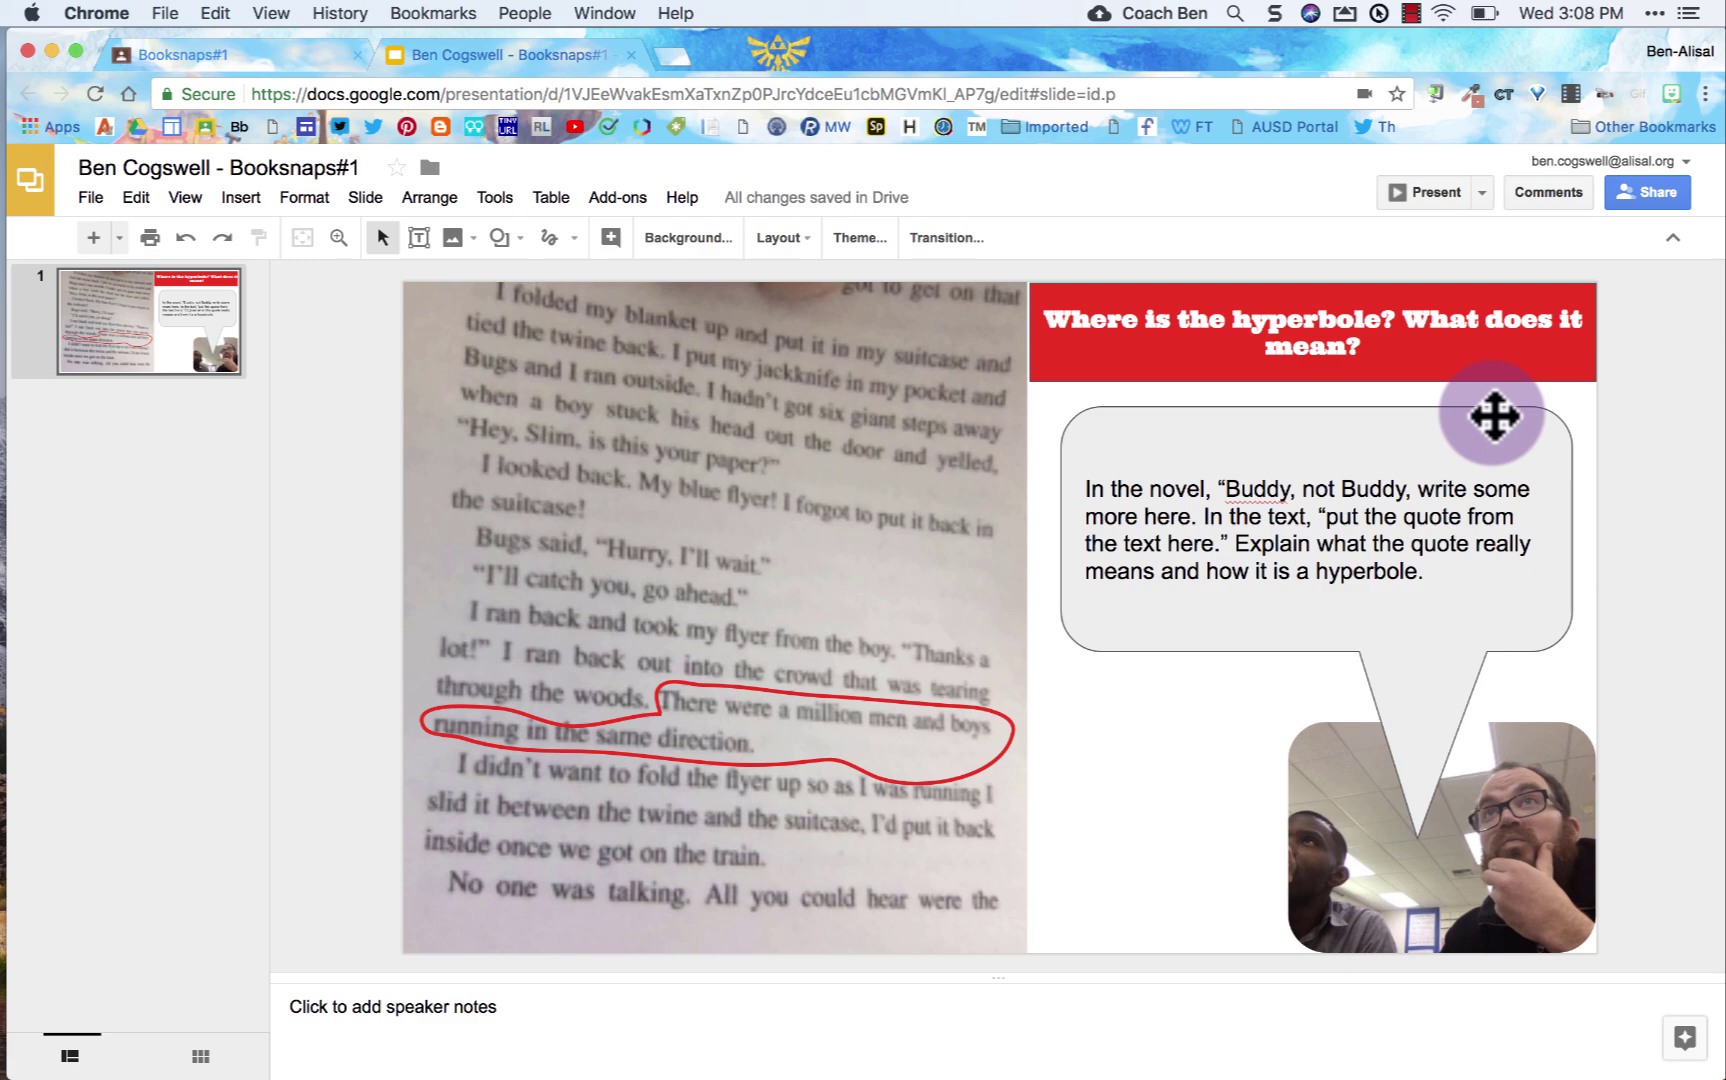
{"action": "left_click", "coordinate": [722, 238]}
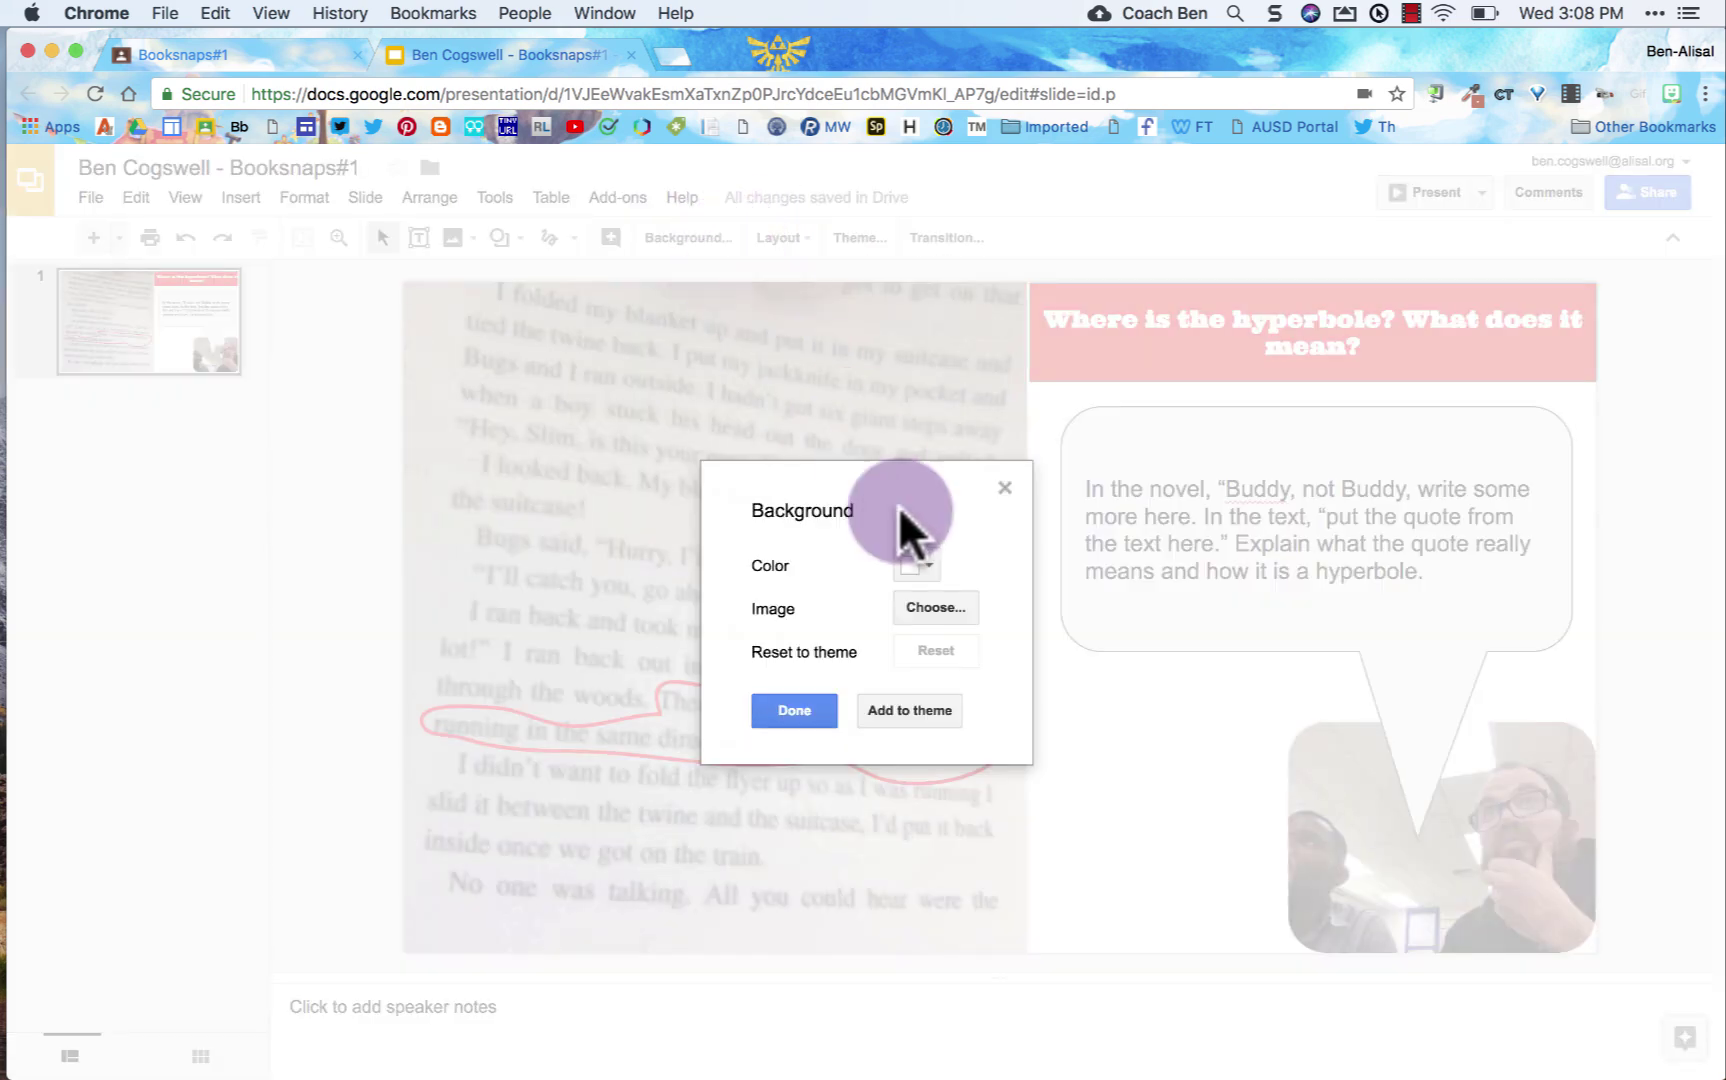
{"action": "left_click", "coordinate": [934, 601]}
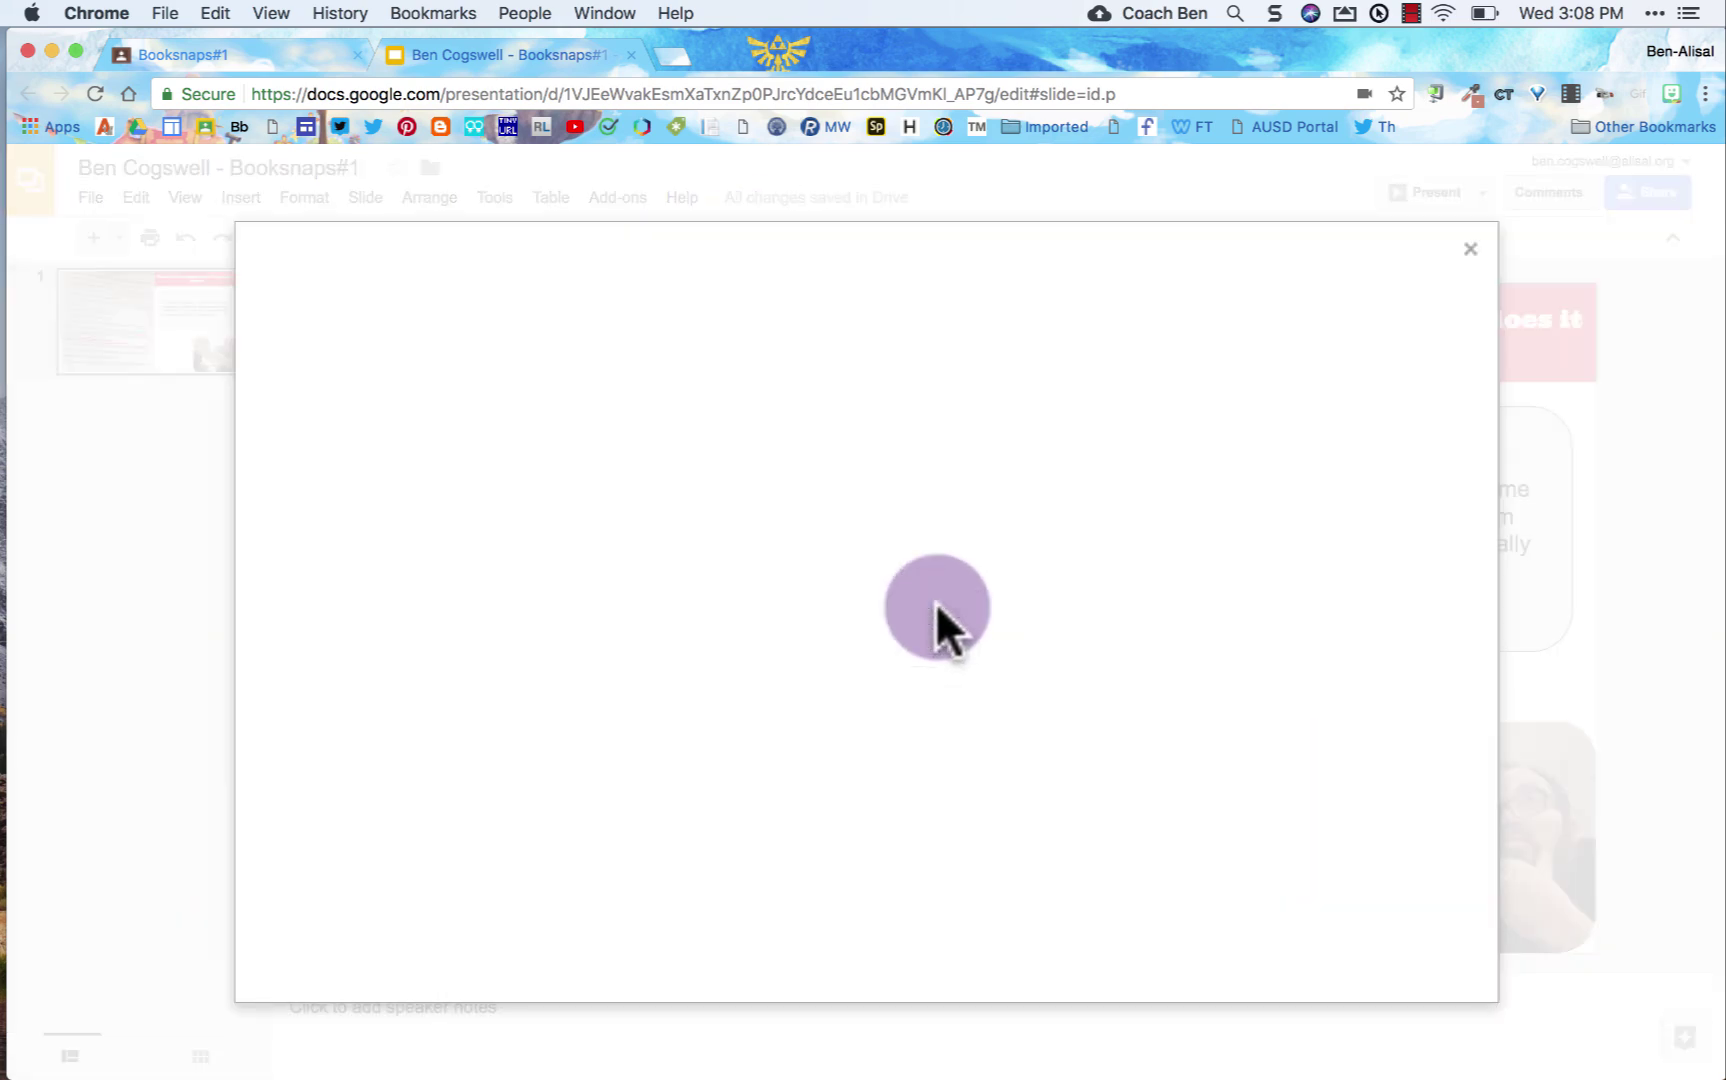
{"action": "left_click", "coordinate": [1005, 308]}
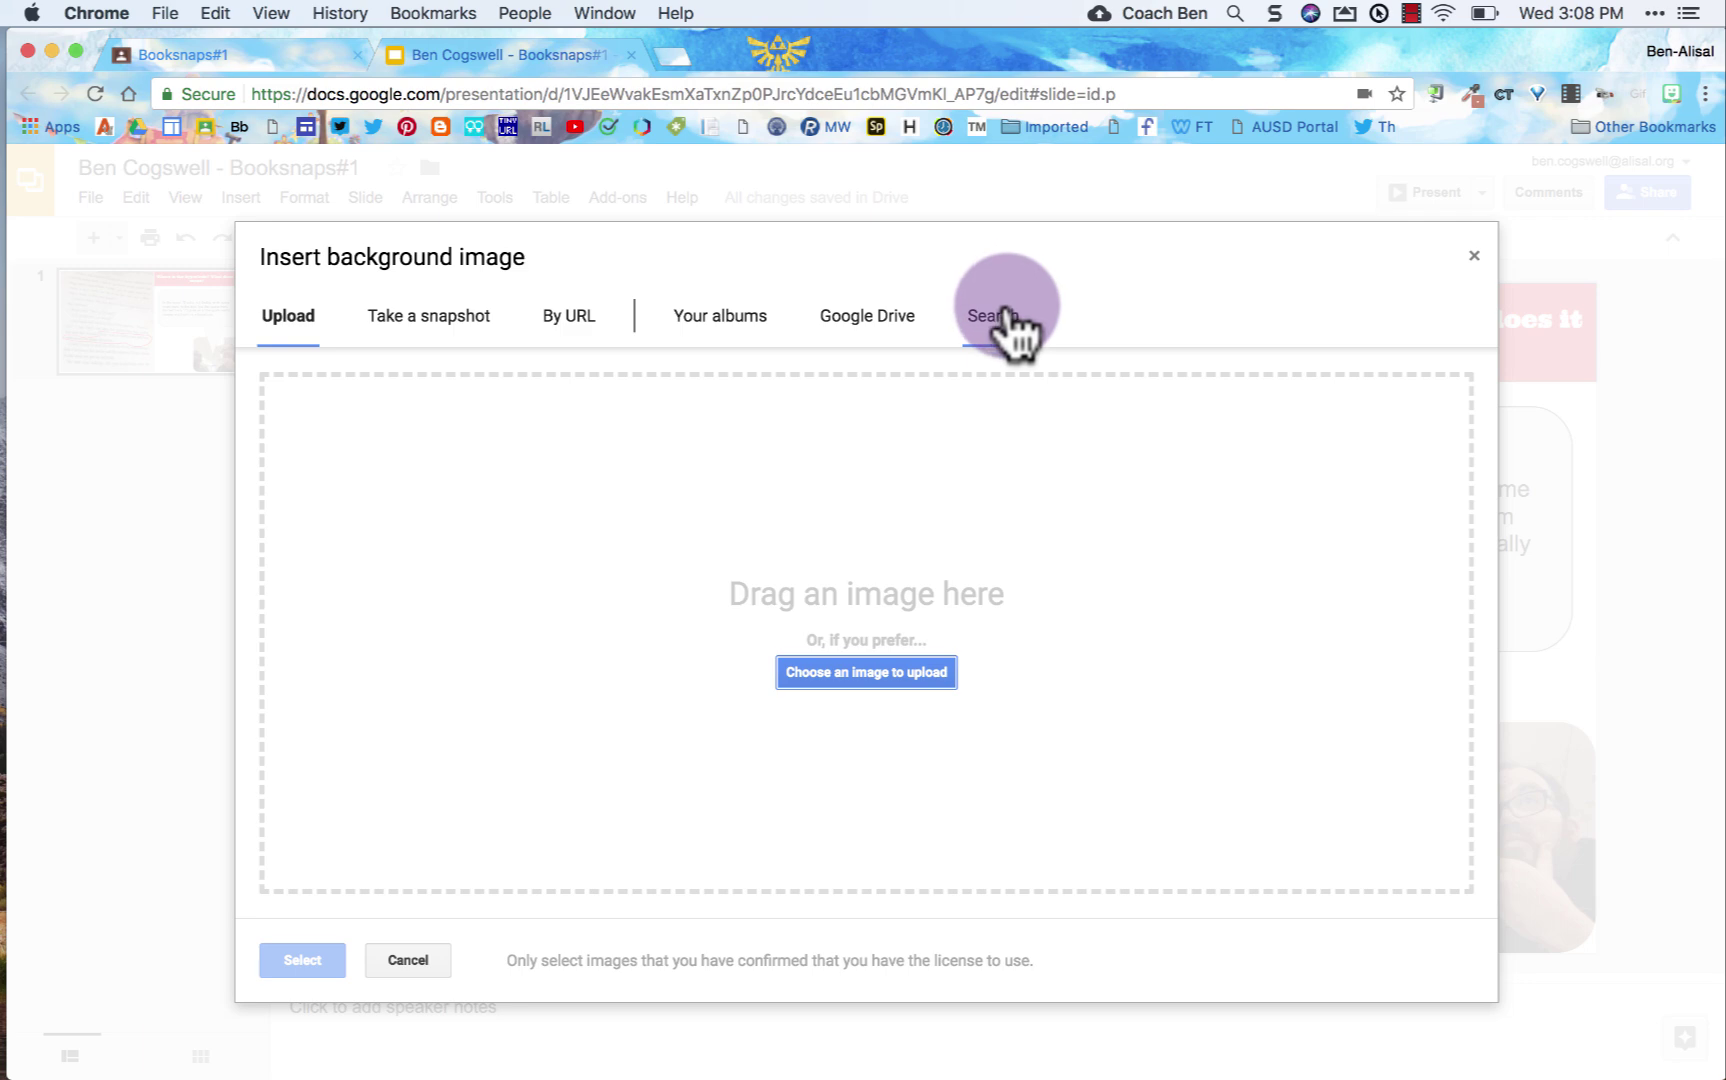
{"action": "type", "text": "track"}
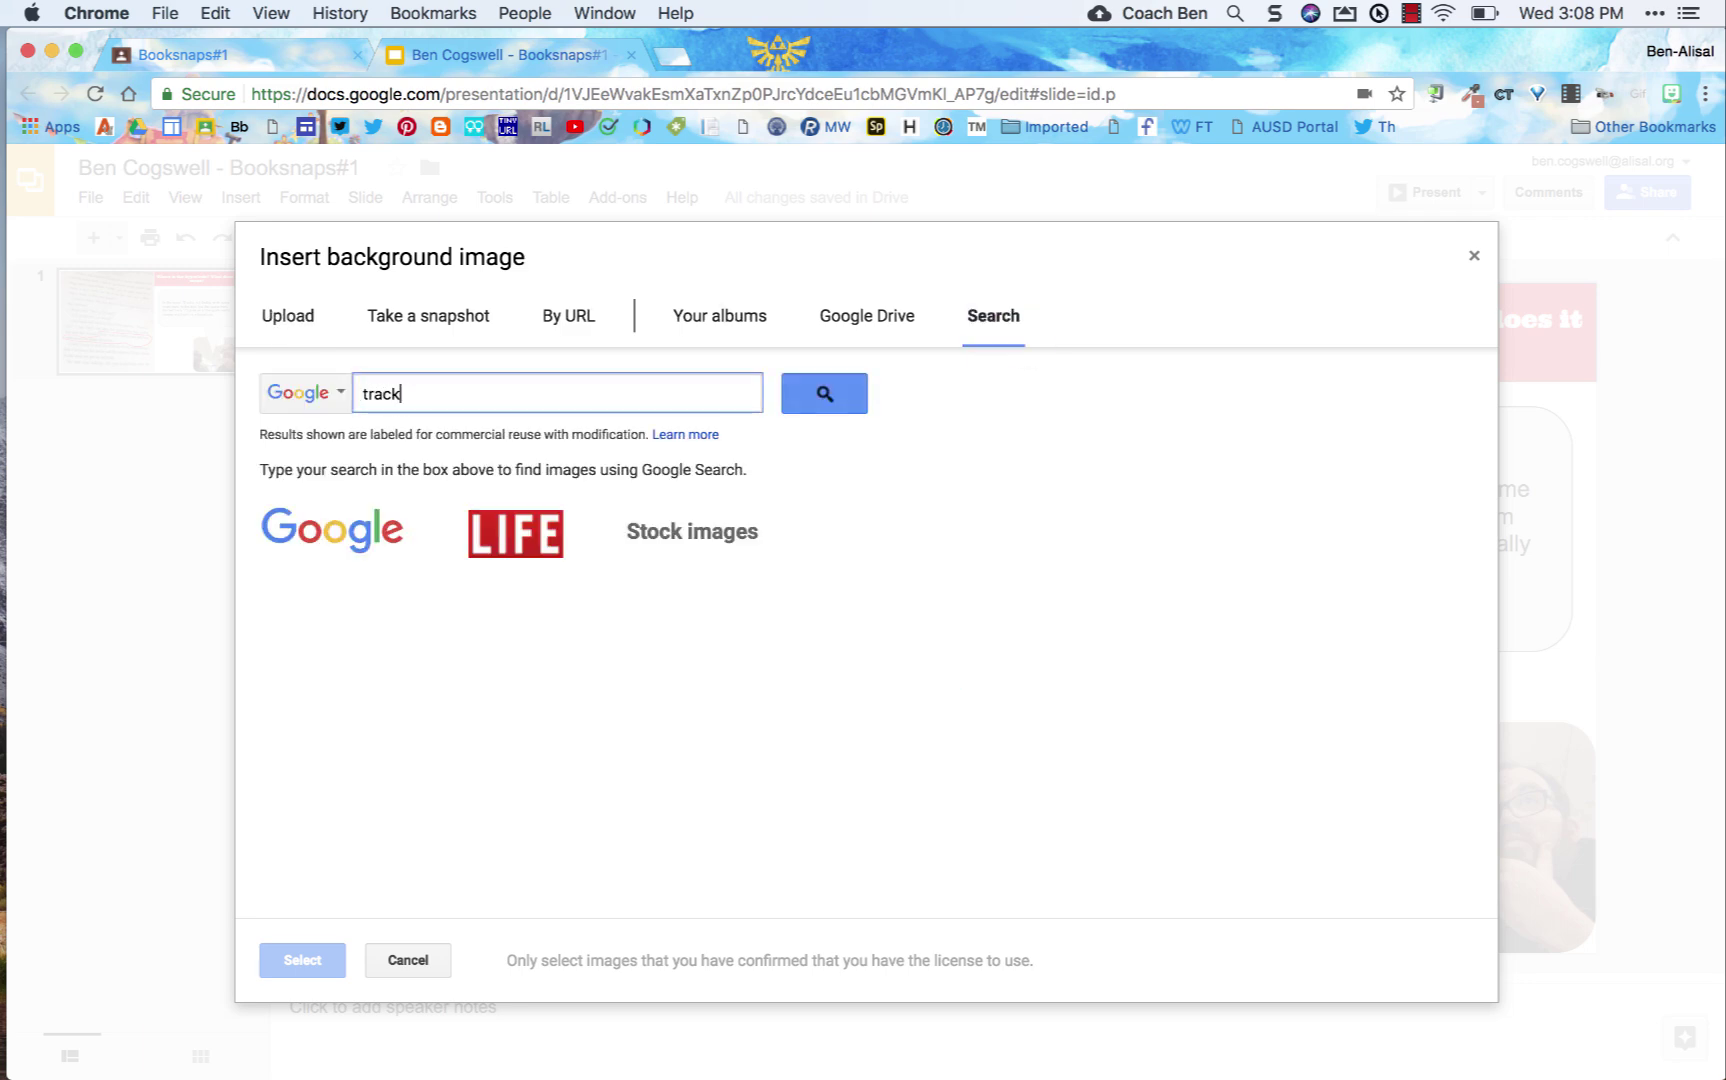
{"action": "key", "text": "Return"}
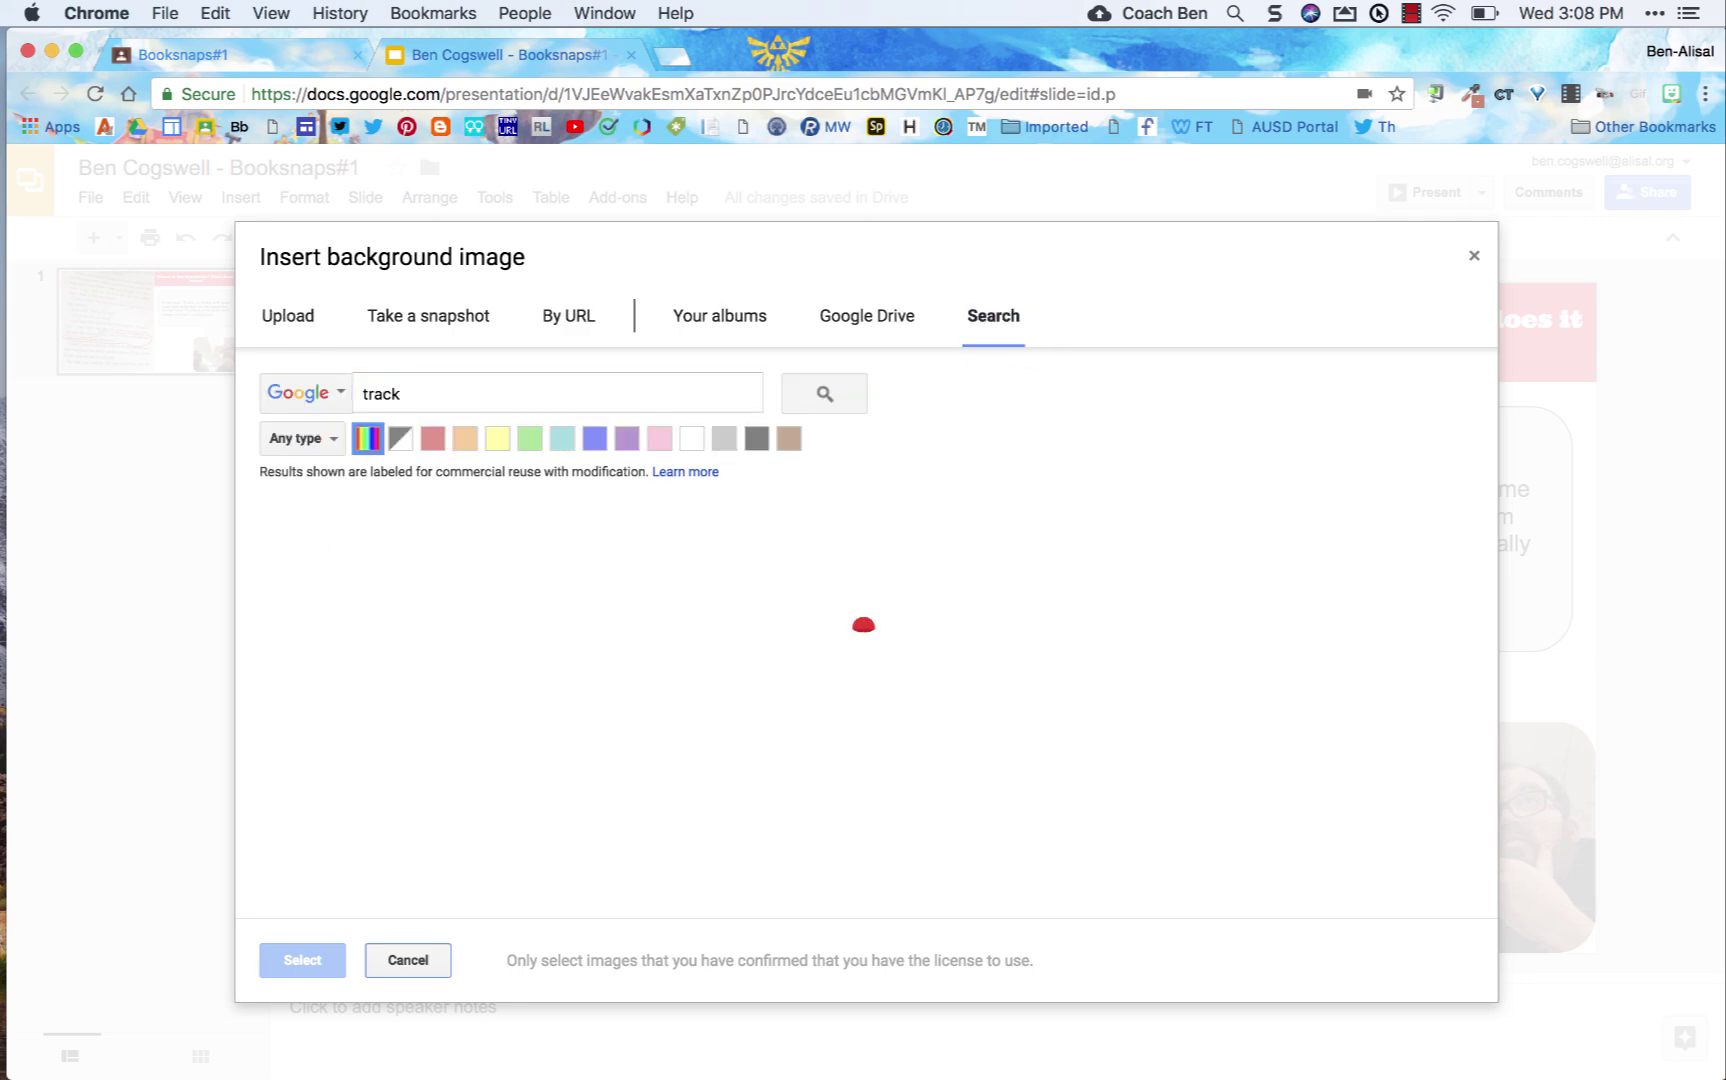
{"action": "left_click", "coordinate": [1182, 580]}
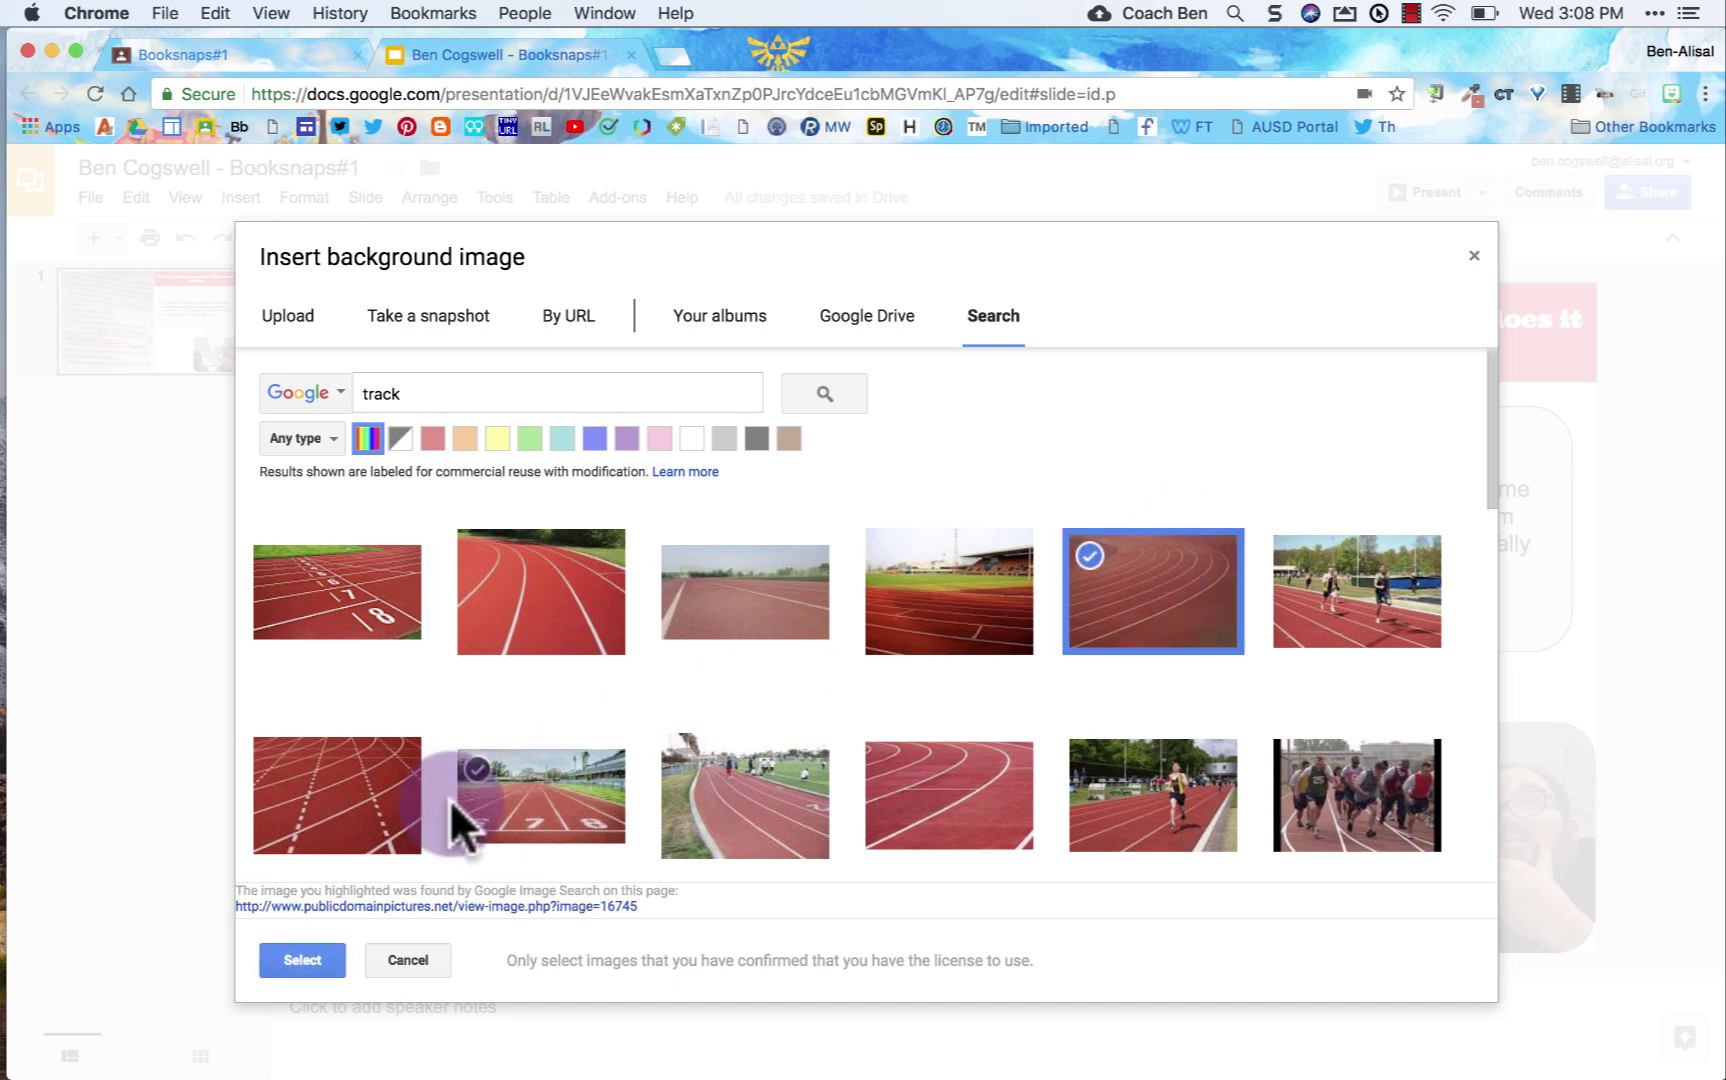
{"action": "left_click", "coordinate": [318, 958]}
{"action": "left_click", "coordinate": [800, 711]}
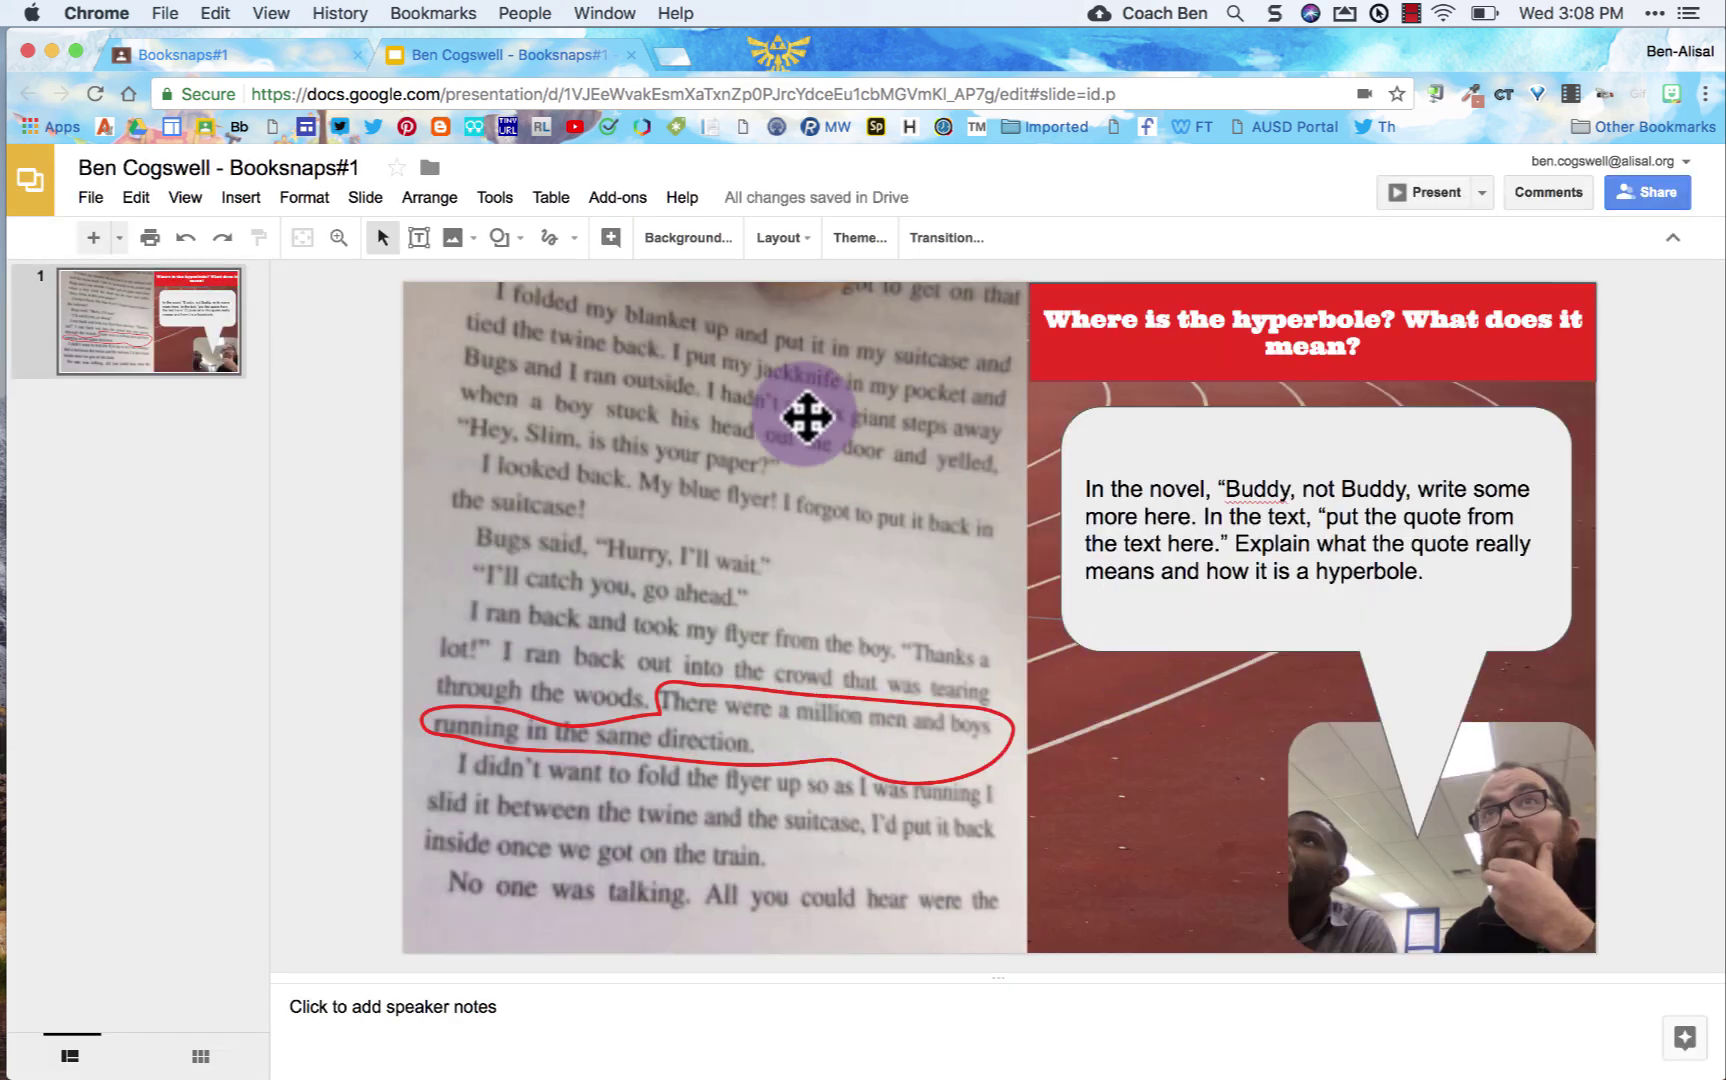
Insert a crowd-of-runners race photo from a web image search for 'running'.
{"action": "left_click", "coordinate": [470, 238]}
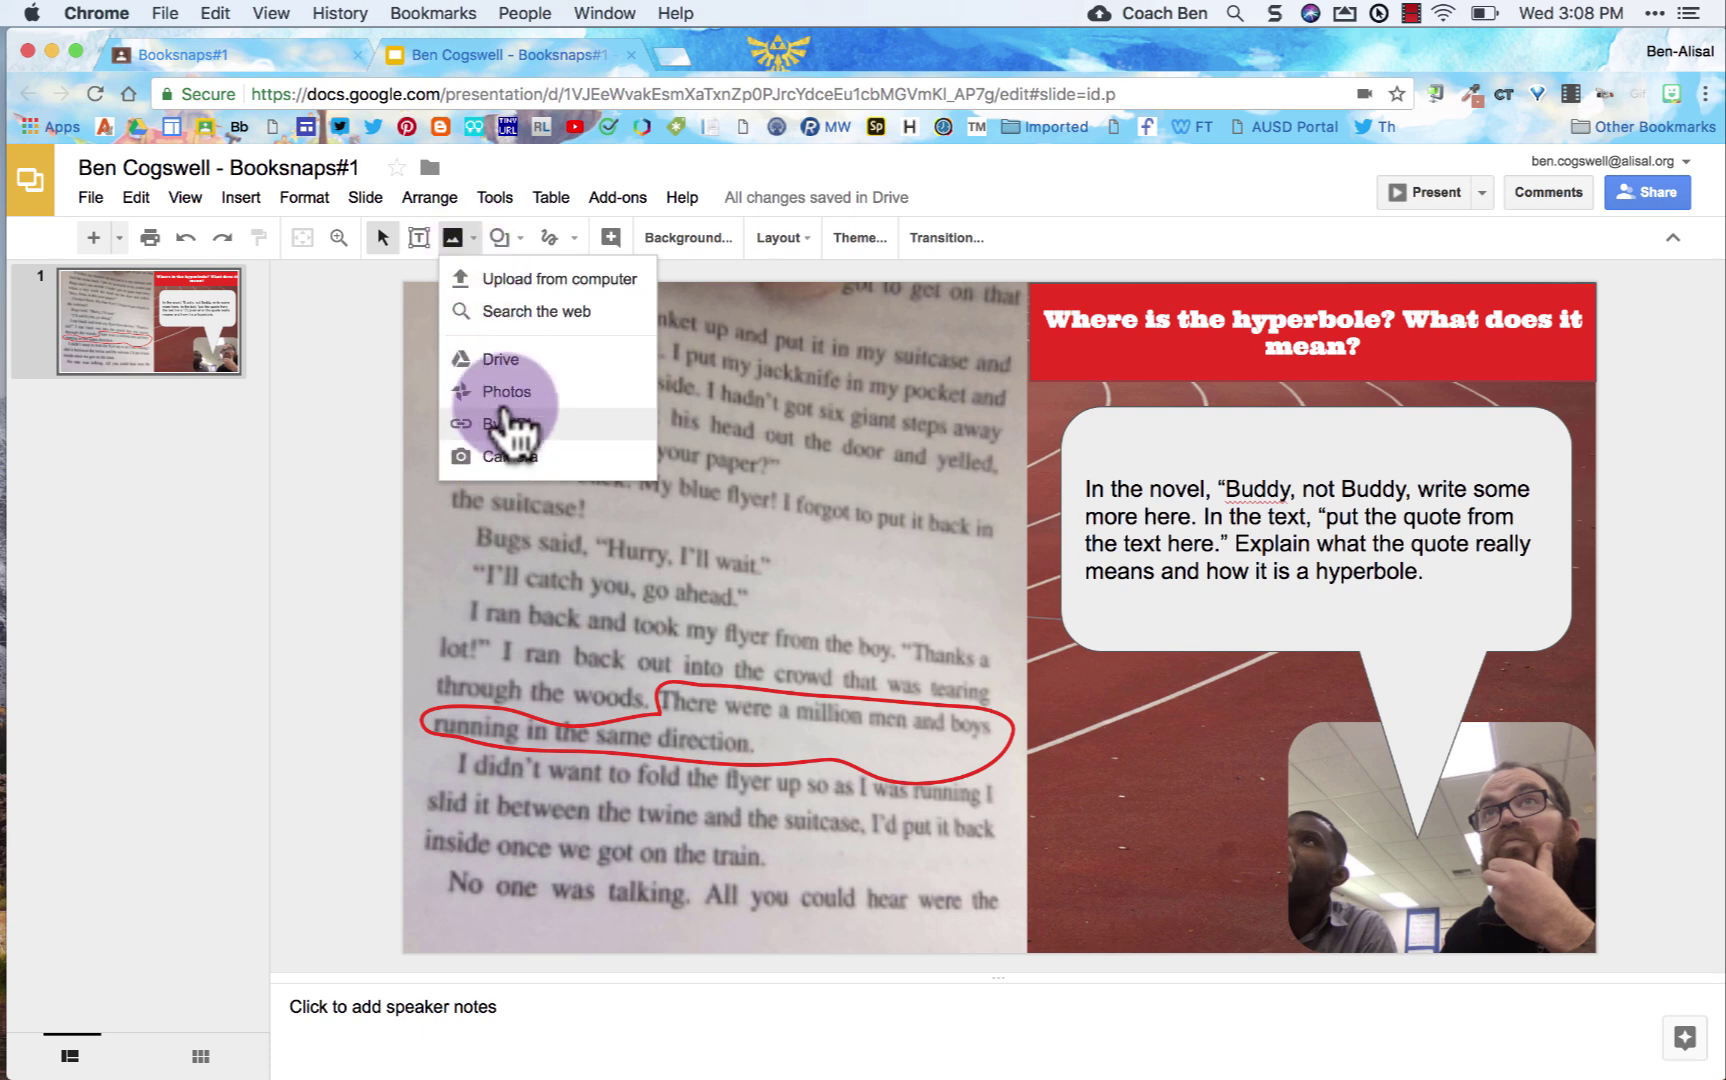
{"action": "left_click", "coordinate": [566, 313]}
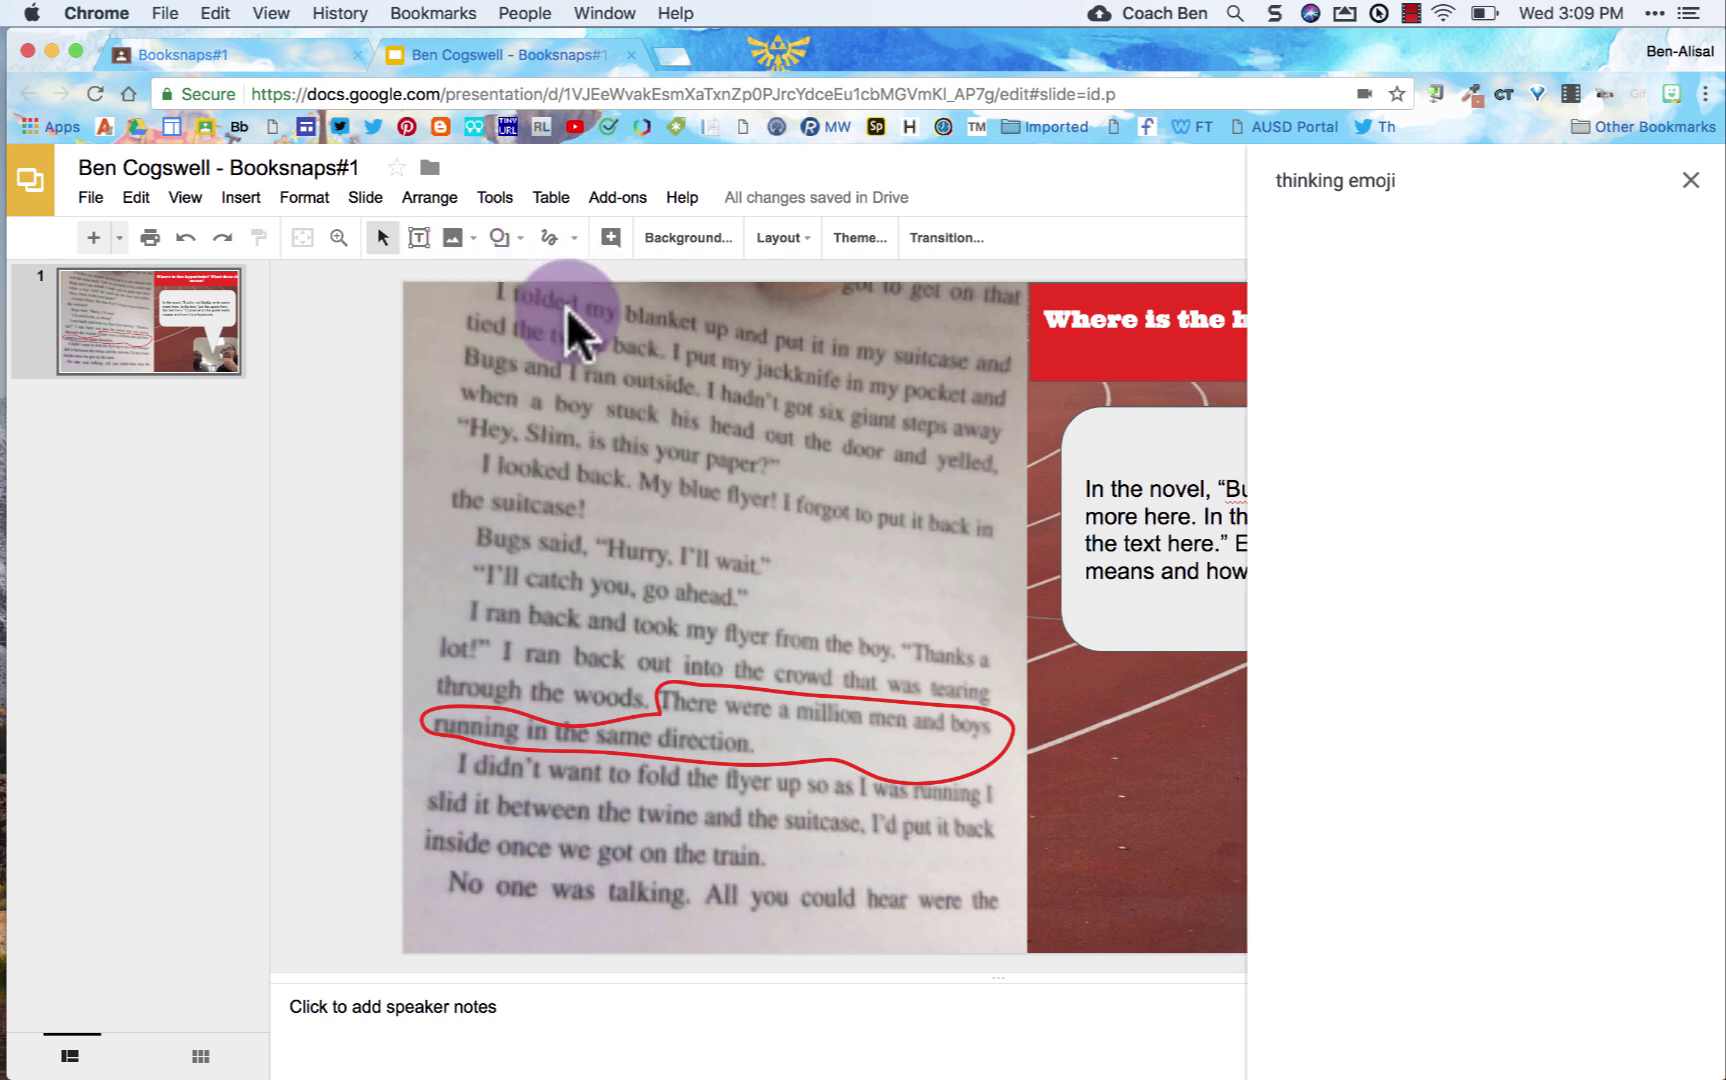
{"action": "type", "text": "running"}
{"action": "key", "text": "Return"}
{"action": "scroll", "coordinate": [1522, 532], "scroll_direction": "down", "scroll_amount": 6}
{"action": "scroll", "coordinate": [1522, 548], "scroll_direction": "down", "scroll_amount": 14}
{"action": "scroll", "coordinate": [1521, 547], "scroll_direction": "down", "scroll_amount": 4}
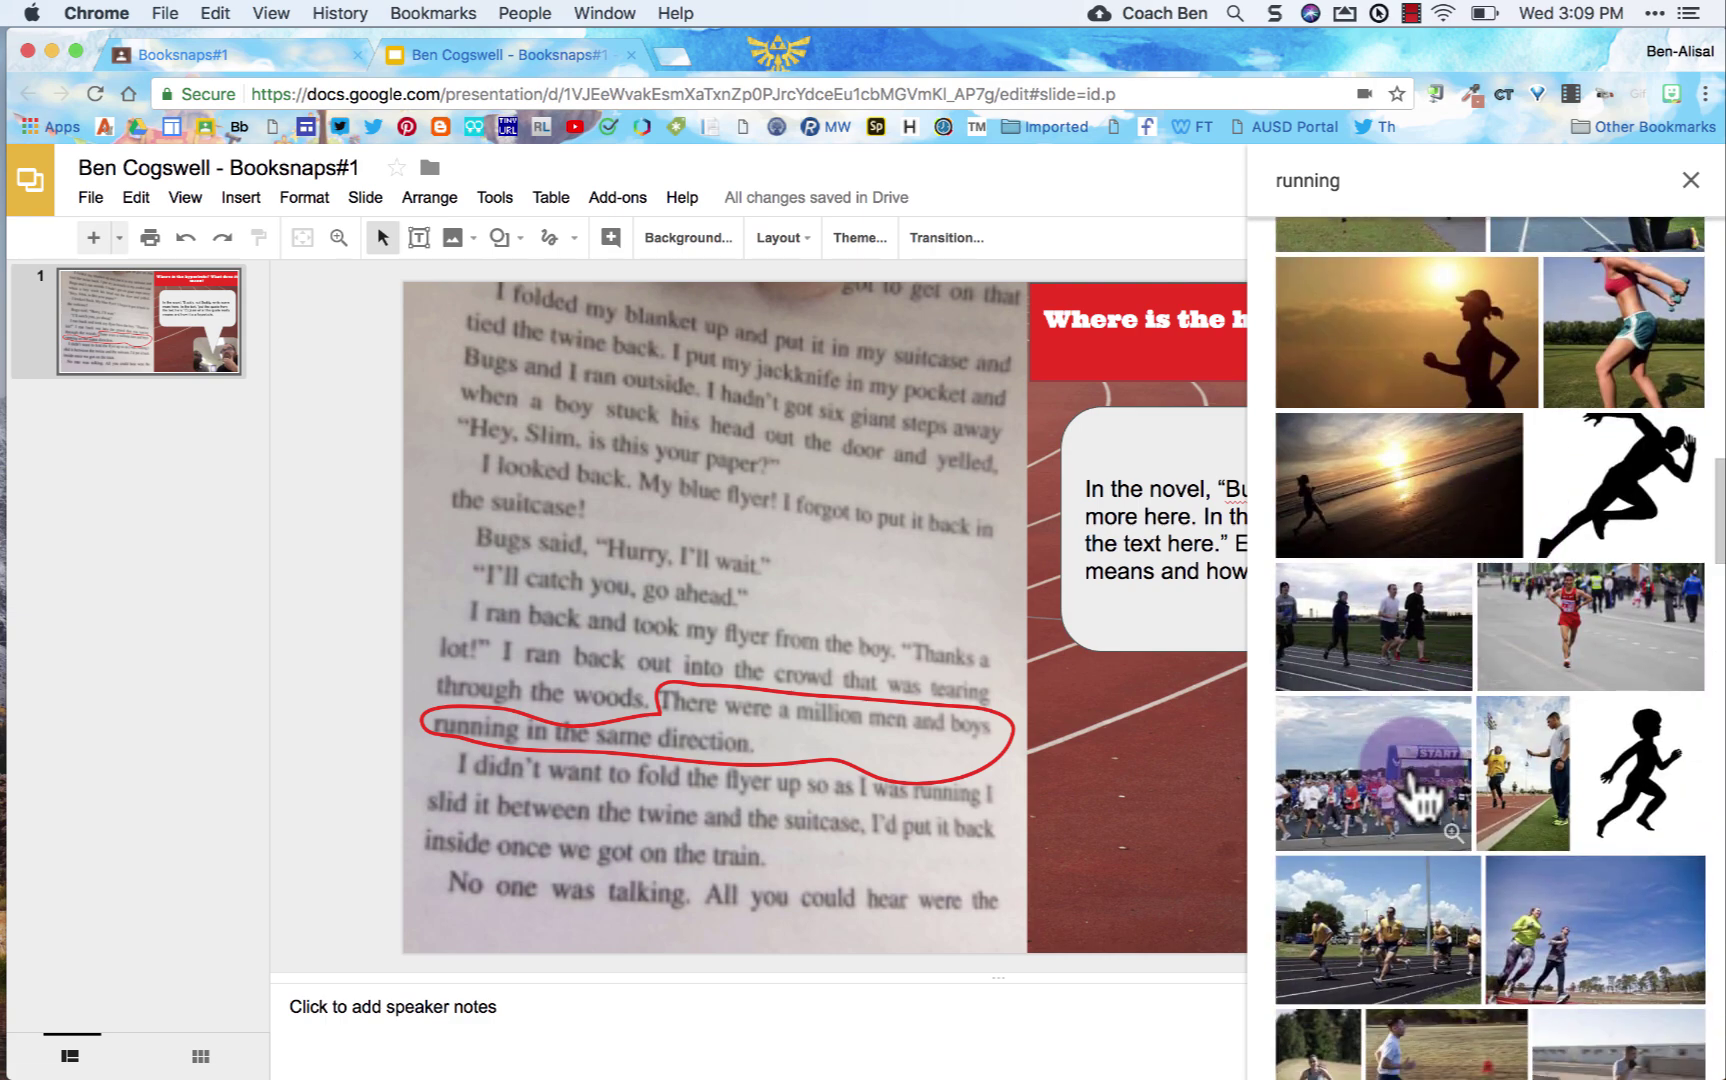
{"action": "left_click", "coordinate": [1425, 795]}
{"action": "left_click", "coordinate": [1666, 1052]}
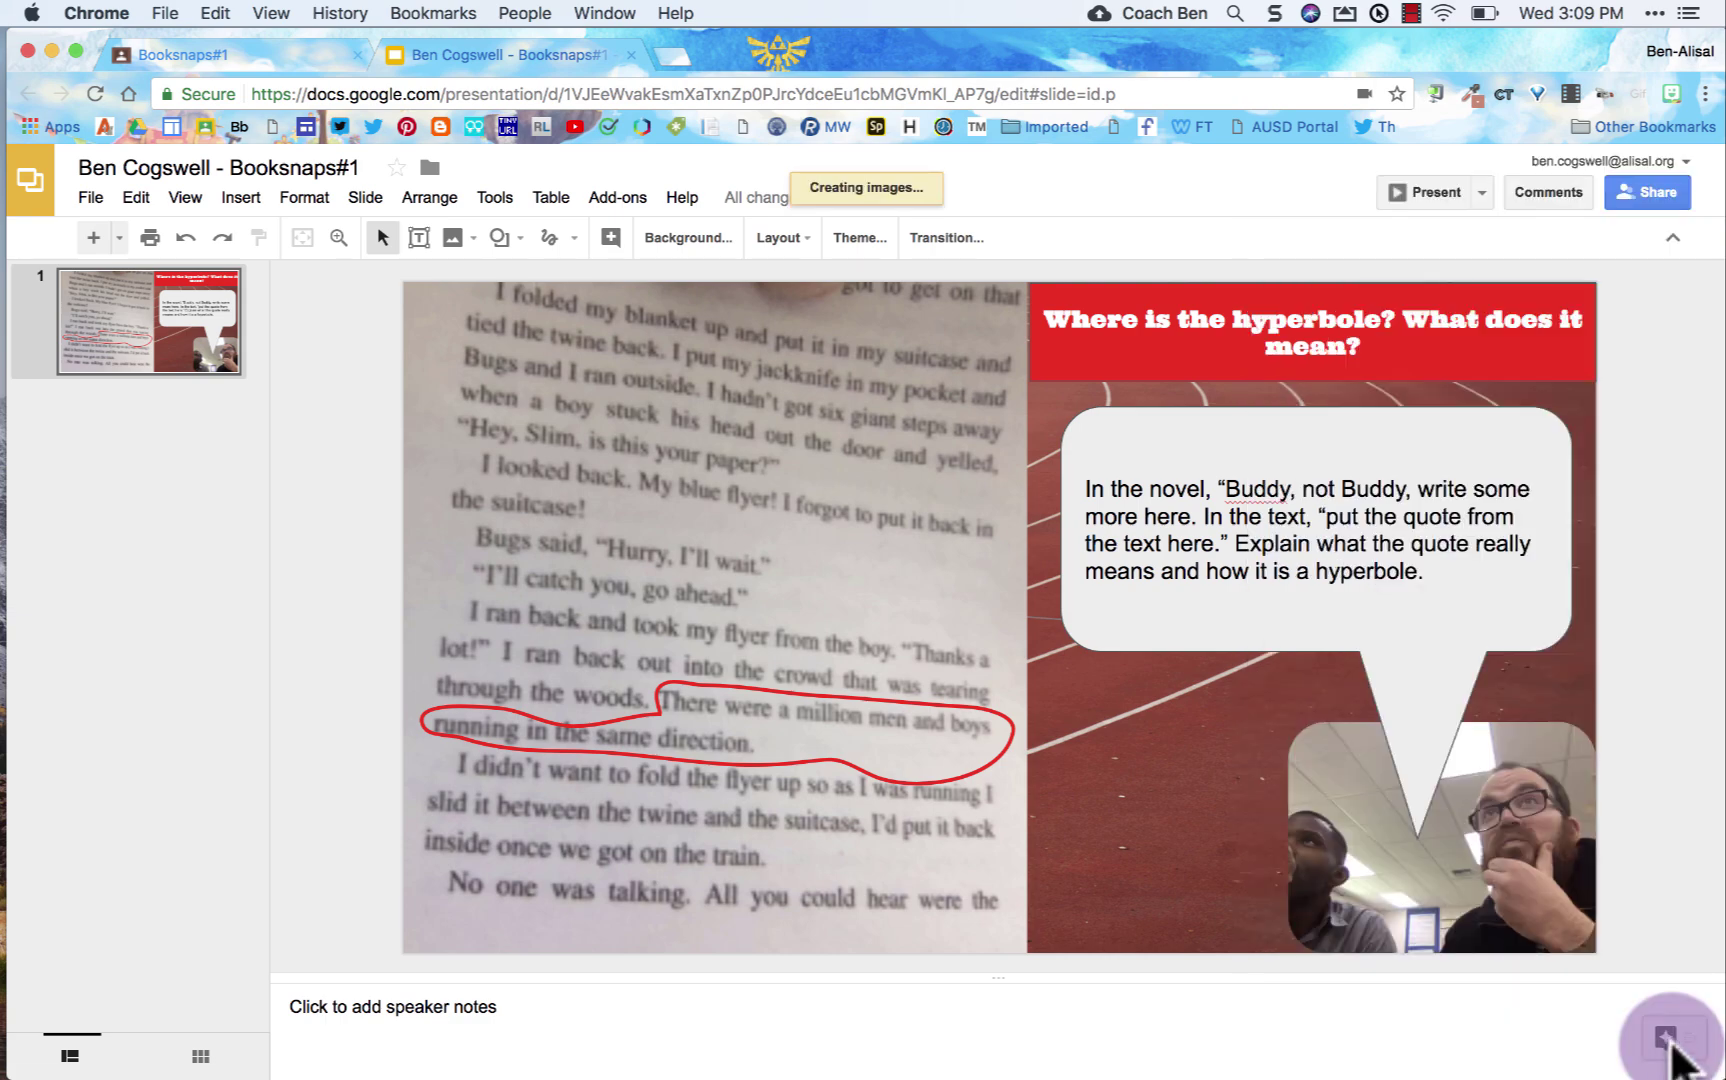
Shrink the race photo and position it over the top of the book page.
{"action": "left_click", "coordinate": [1116, 695]}
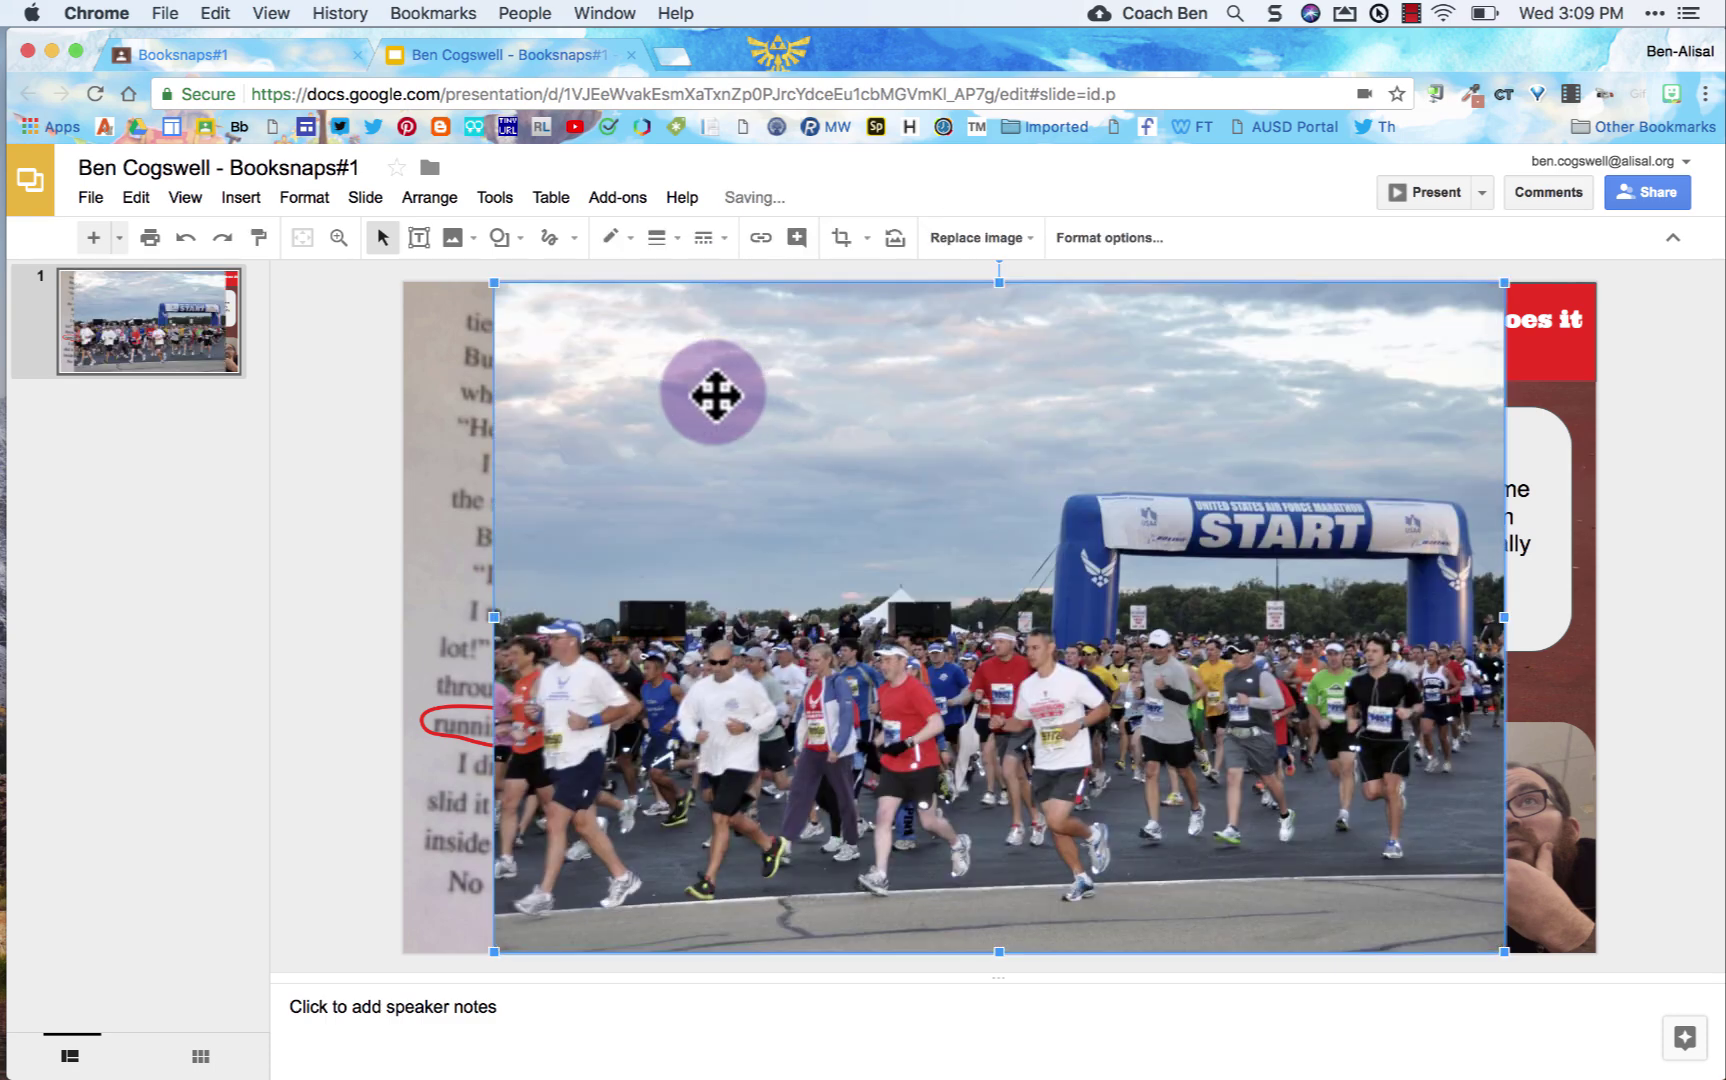
{"action": "left_click_drag", "start_coordinate": [493, 283], "coordinate": [1227, 768]}
{"action": "left_click_drag", "start_coordinate": [1288, 830], "coordinate": [499, 360]}
{"action": "left_click_drag", "start_coordinate": [713, 467], "coordinate": [906, 569]}
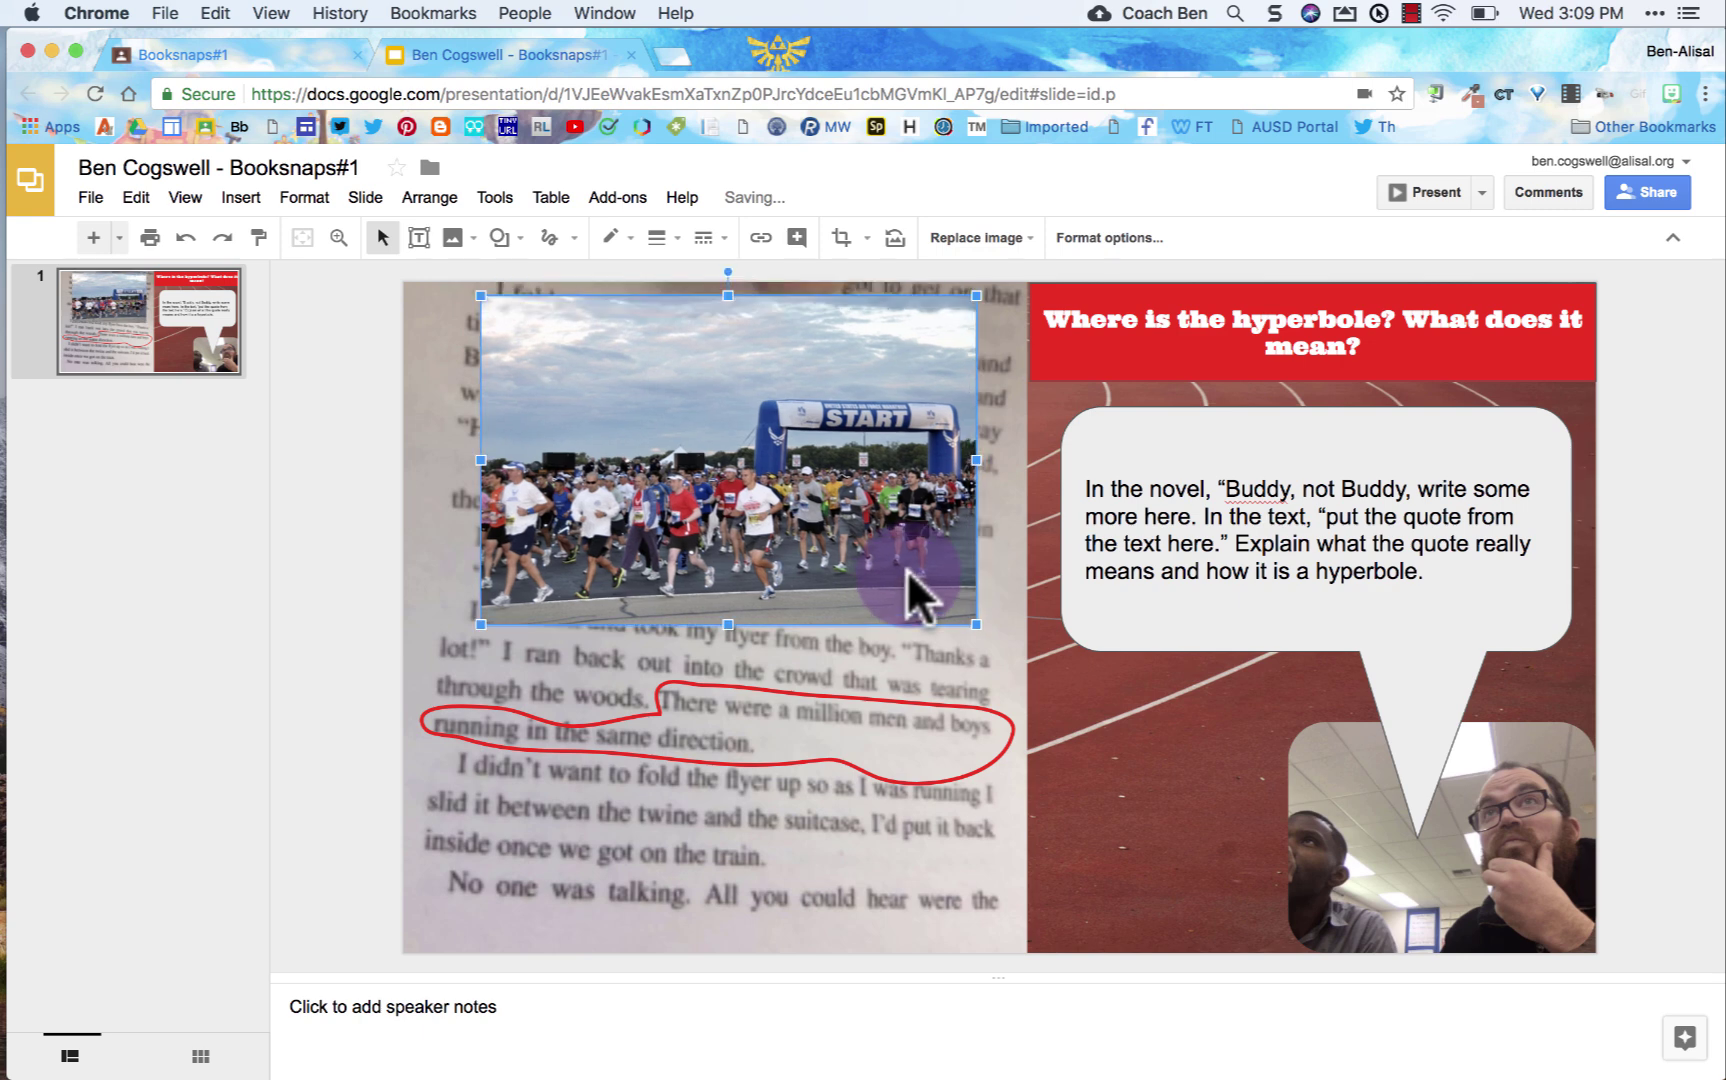
{"action": "left_click", "coordinate": [1145, 841]}
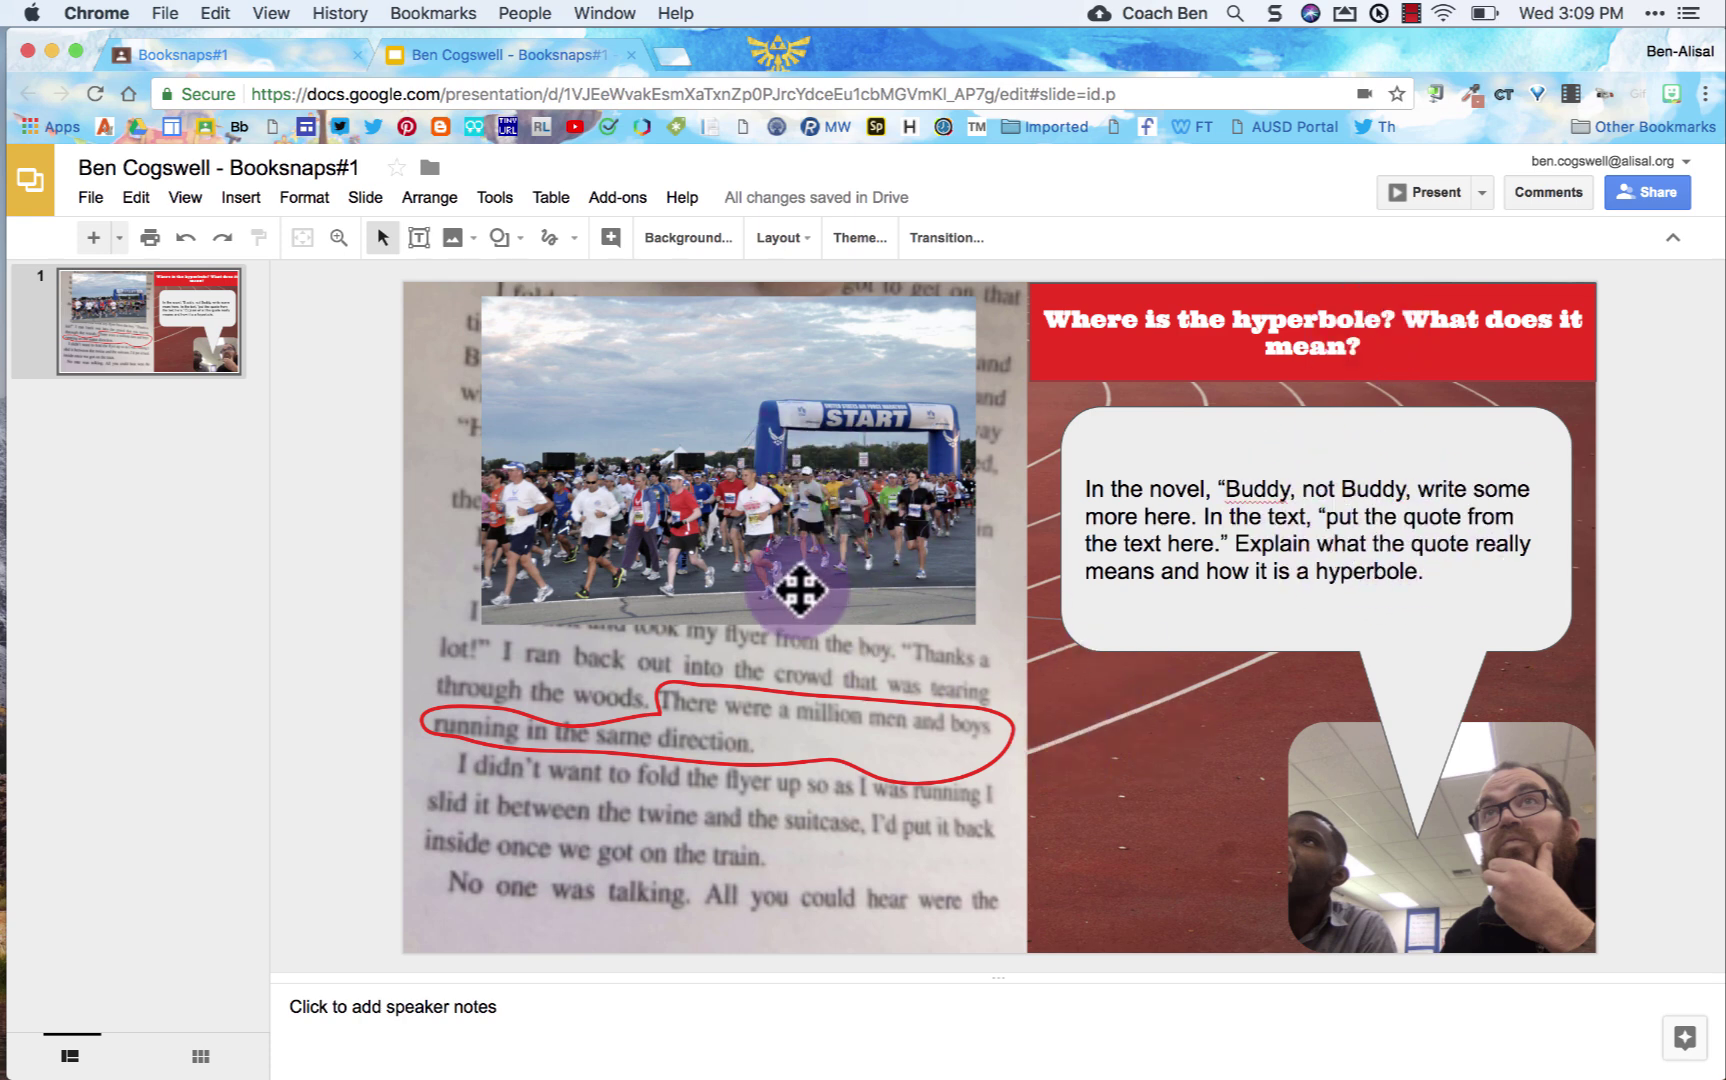
Go from the Booksnaps#1 assignment back to the class stream and open the Class Booksnaps attachment.
{"action": "left_click", "coordinate": [285, 70]}
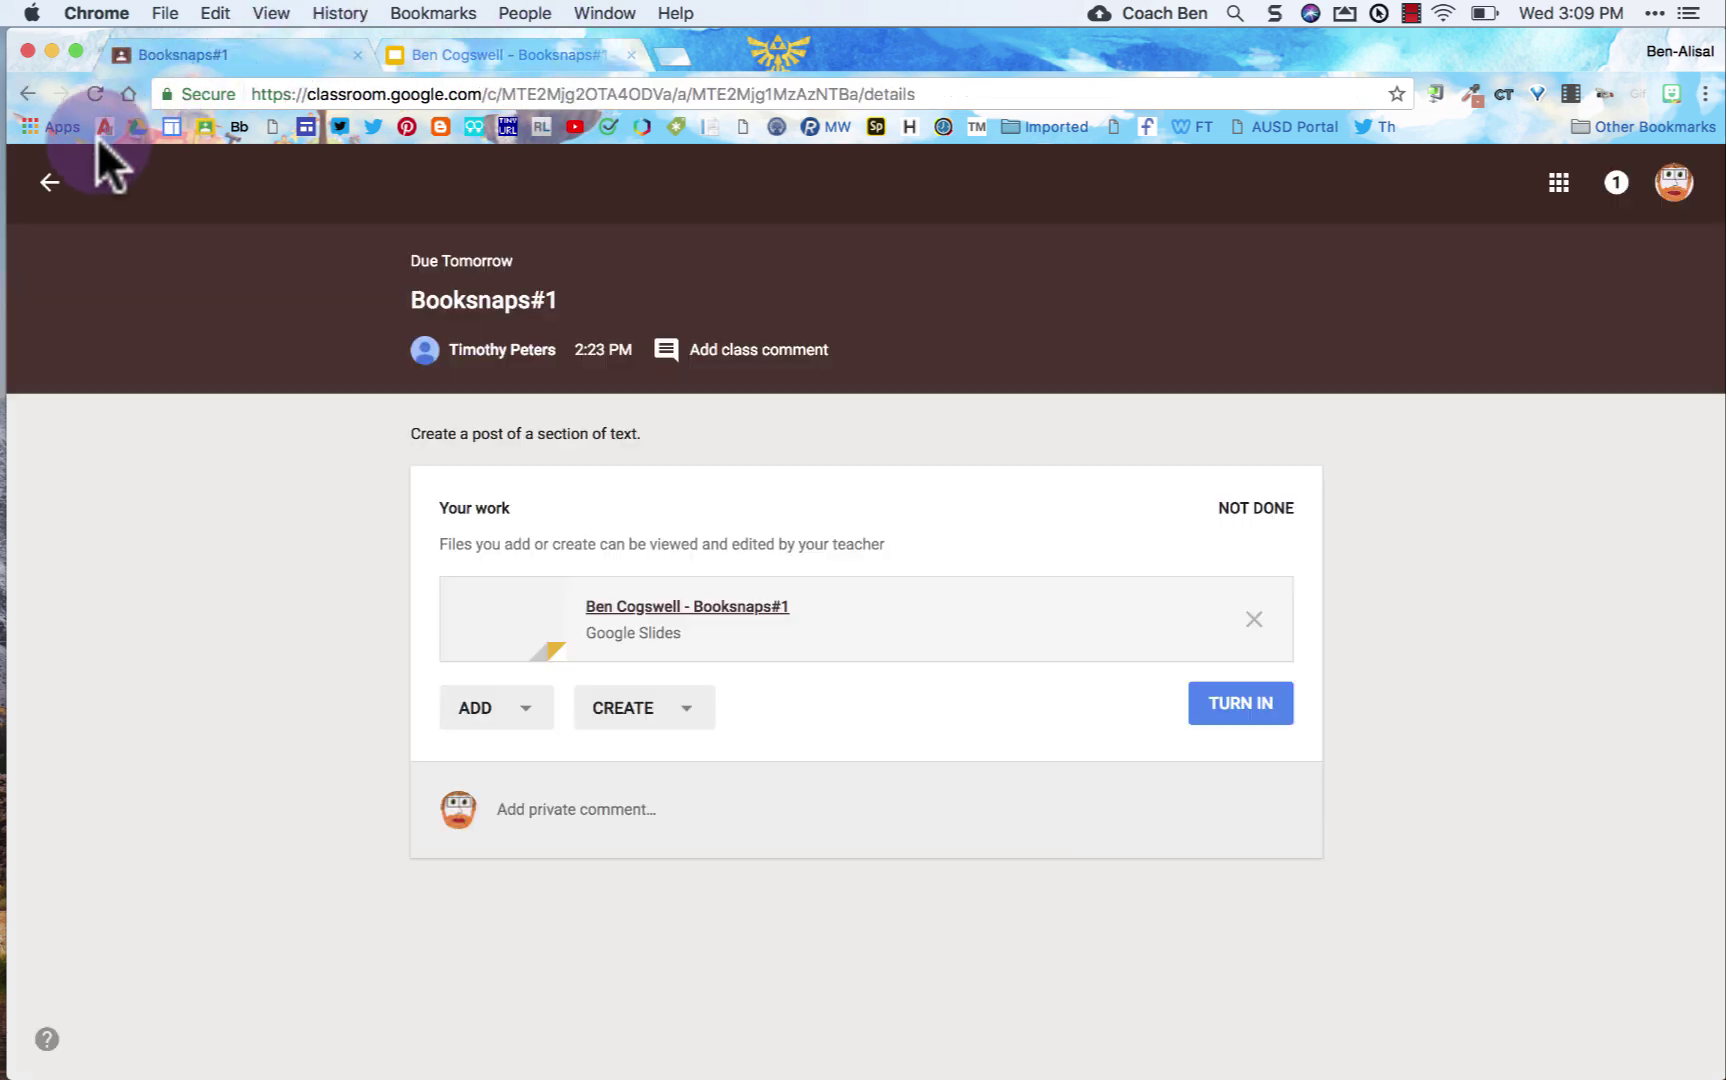
{"action": "left_click", "coordinate": [46, 182]}
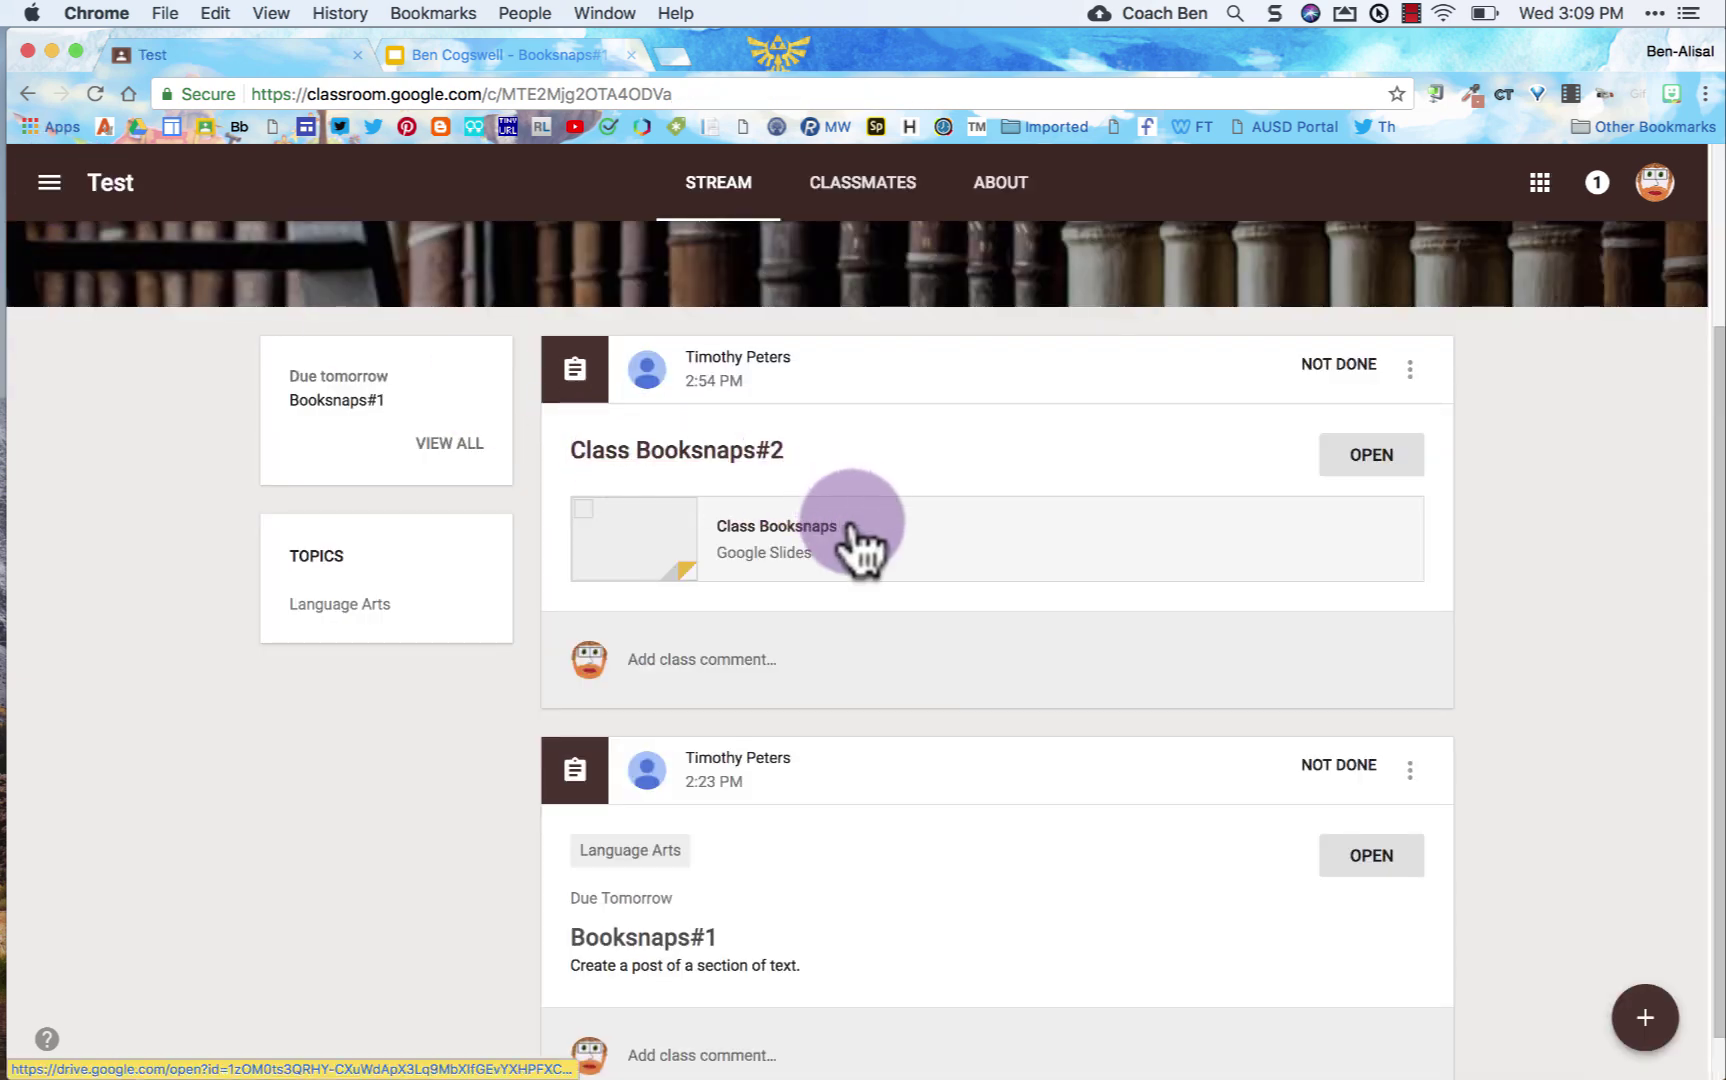
{"action": "left_click", "coordinate": [815, 528]}
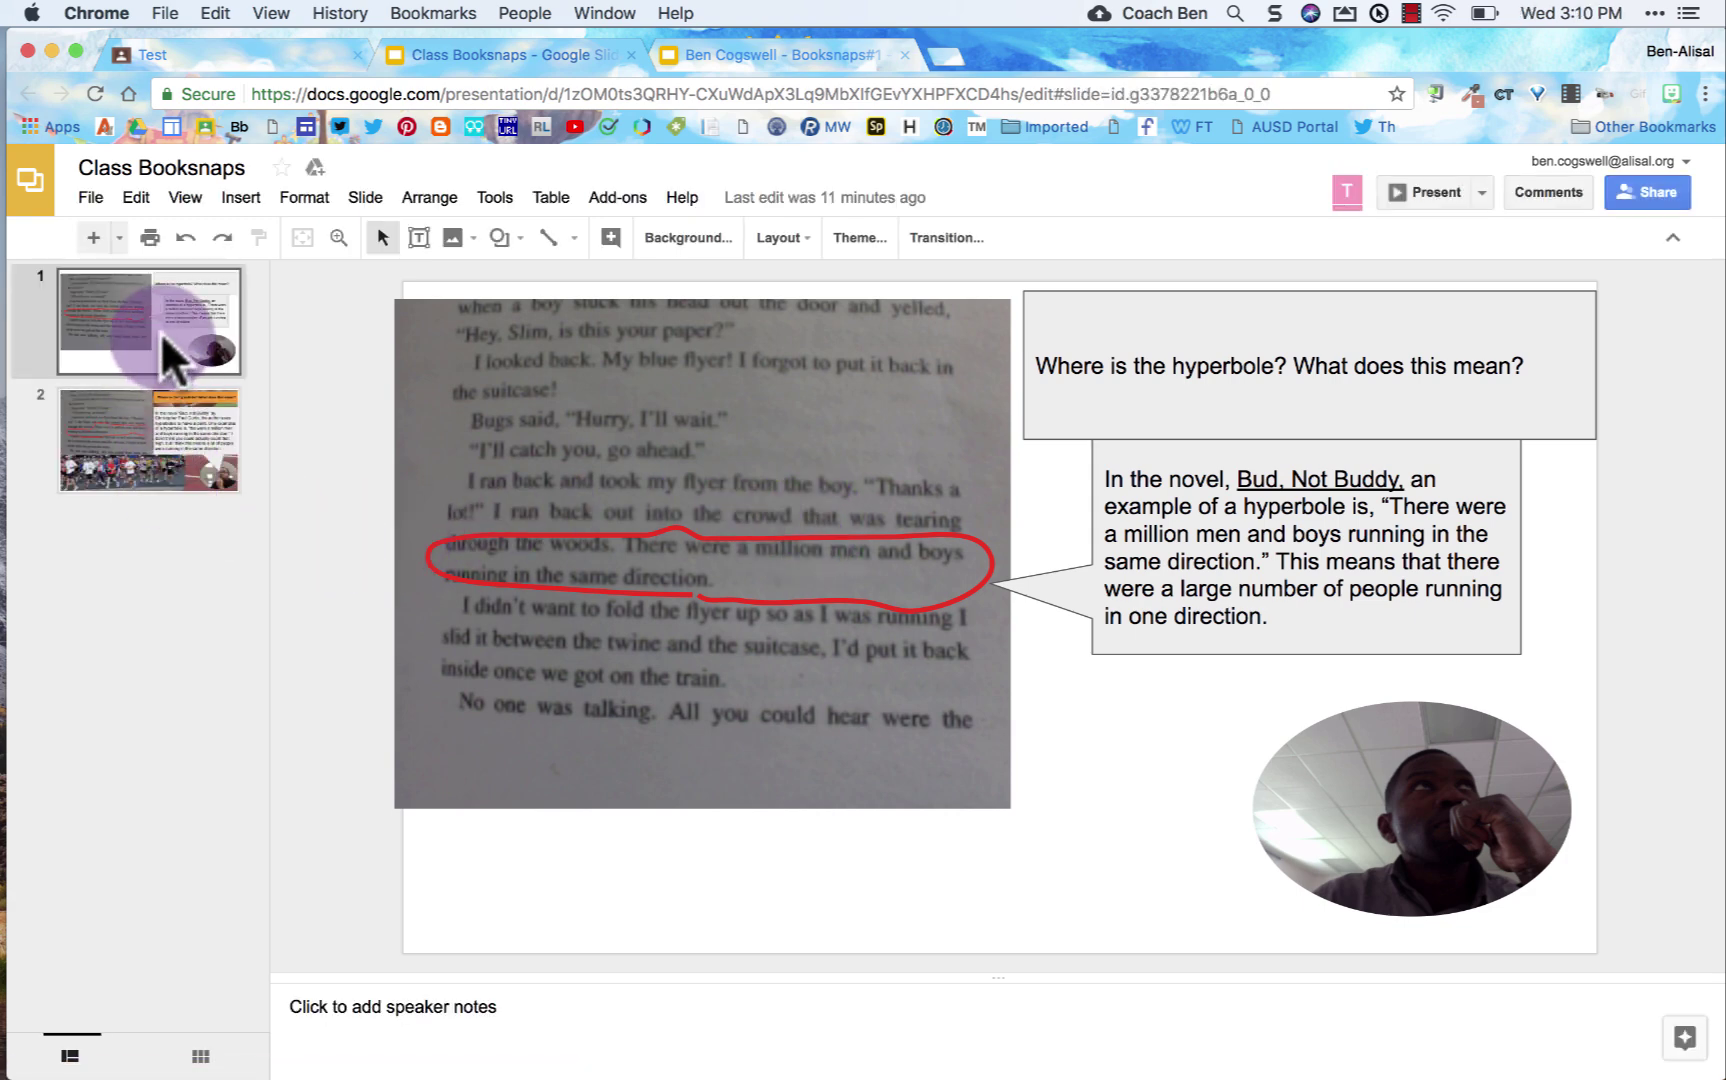
Return to Booksnaps#1 and select its slide 1 thumbnail for copying.
{"action": "left_click", "coordinate": [734, 57]}
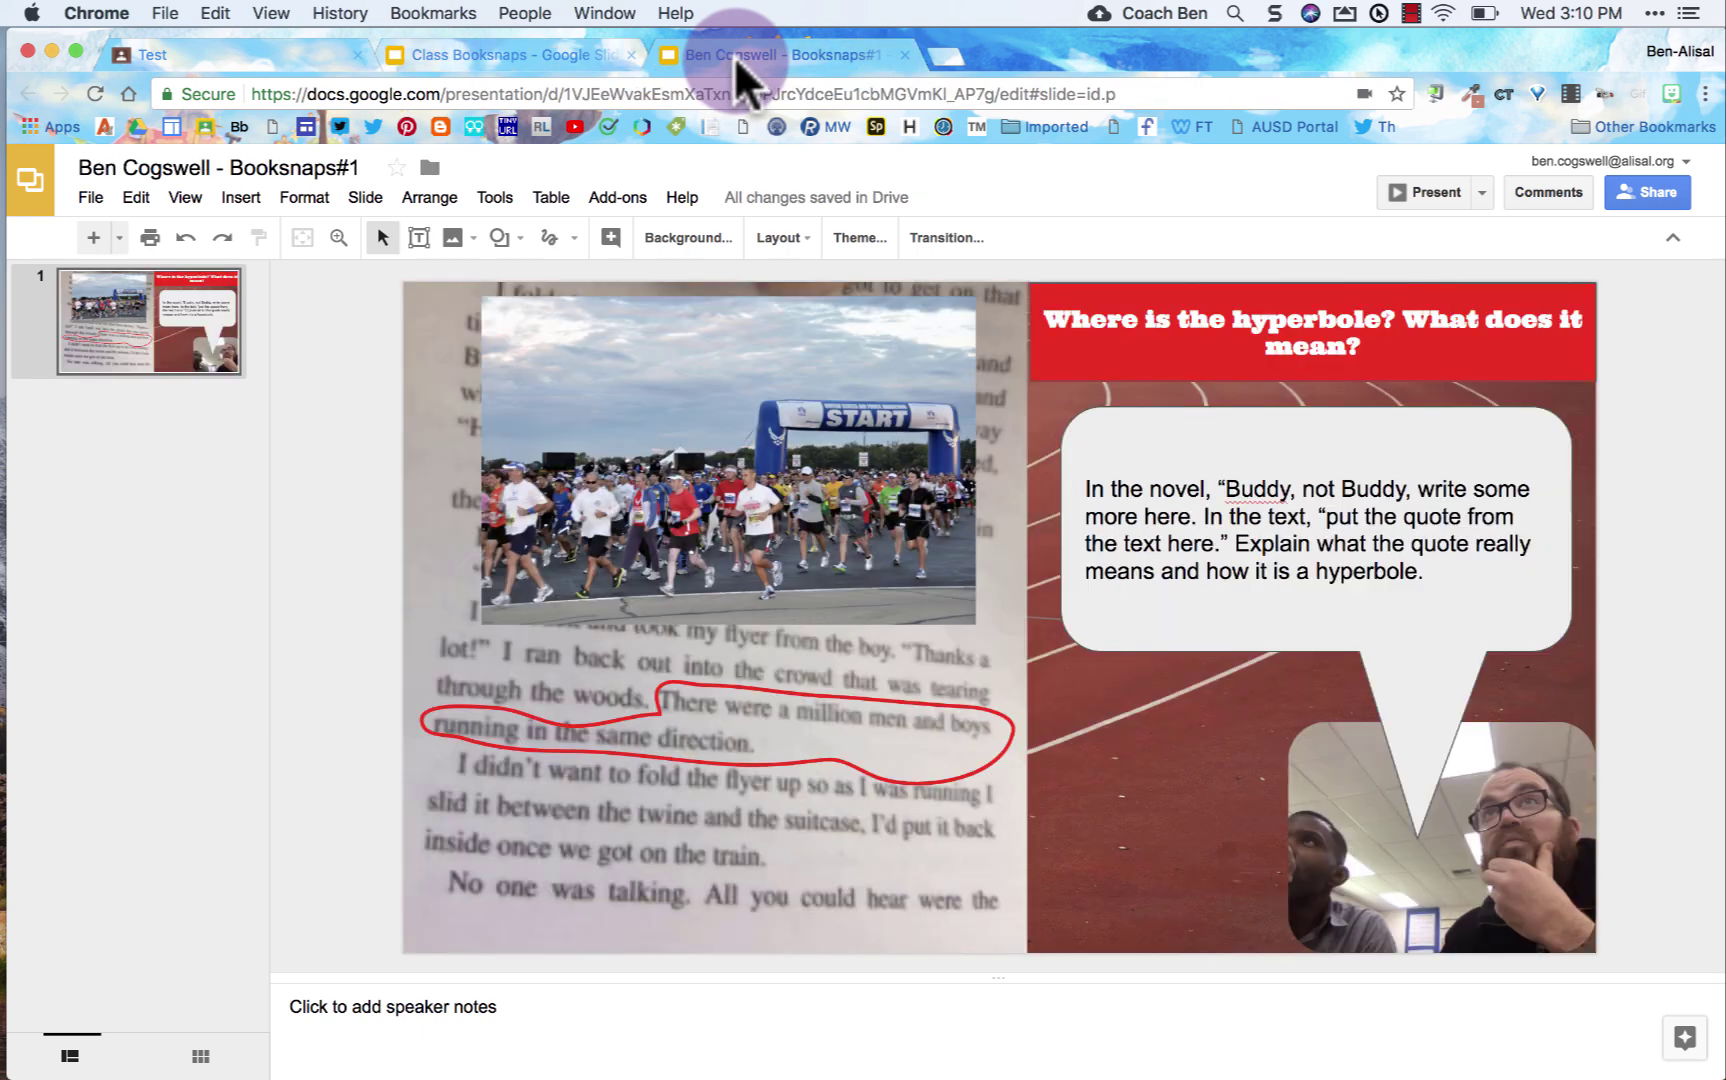
{"action": "left_click", "coordinate": [148, 282]}
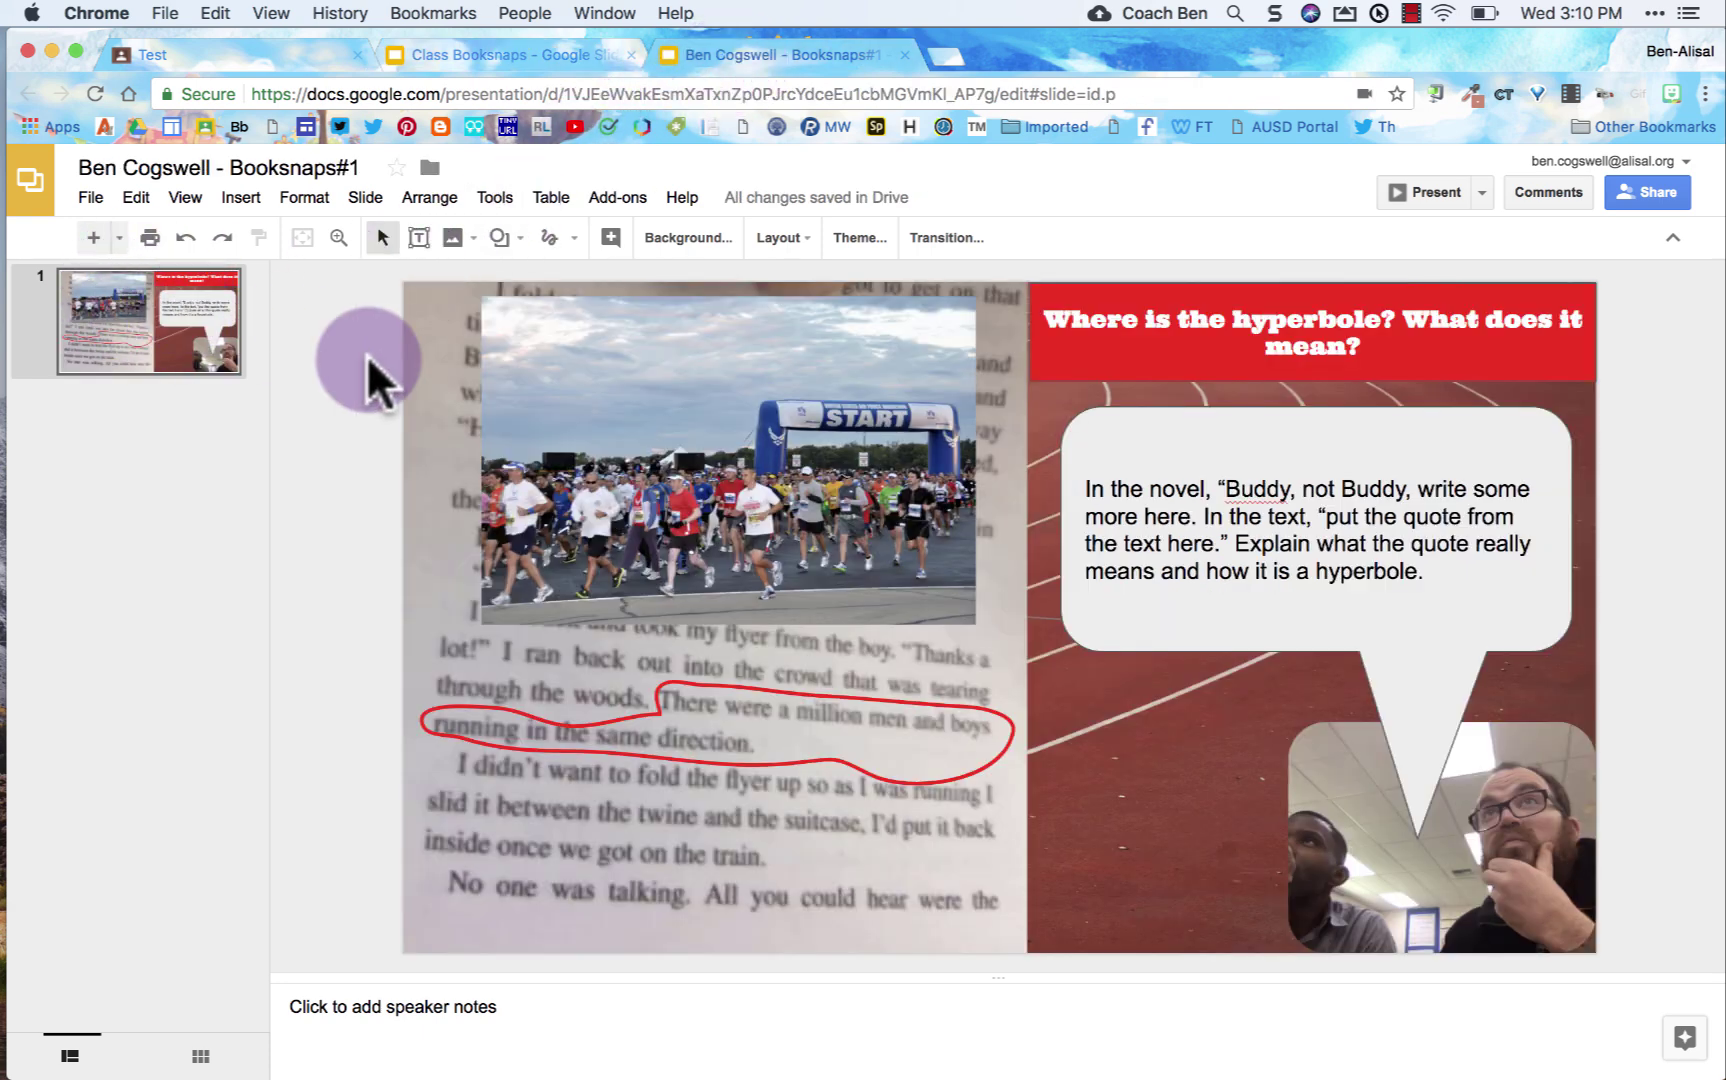
{"action": "left_click", "coordinate": [616, 430]}
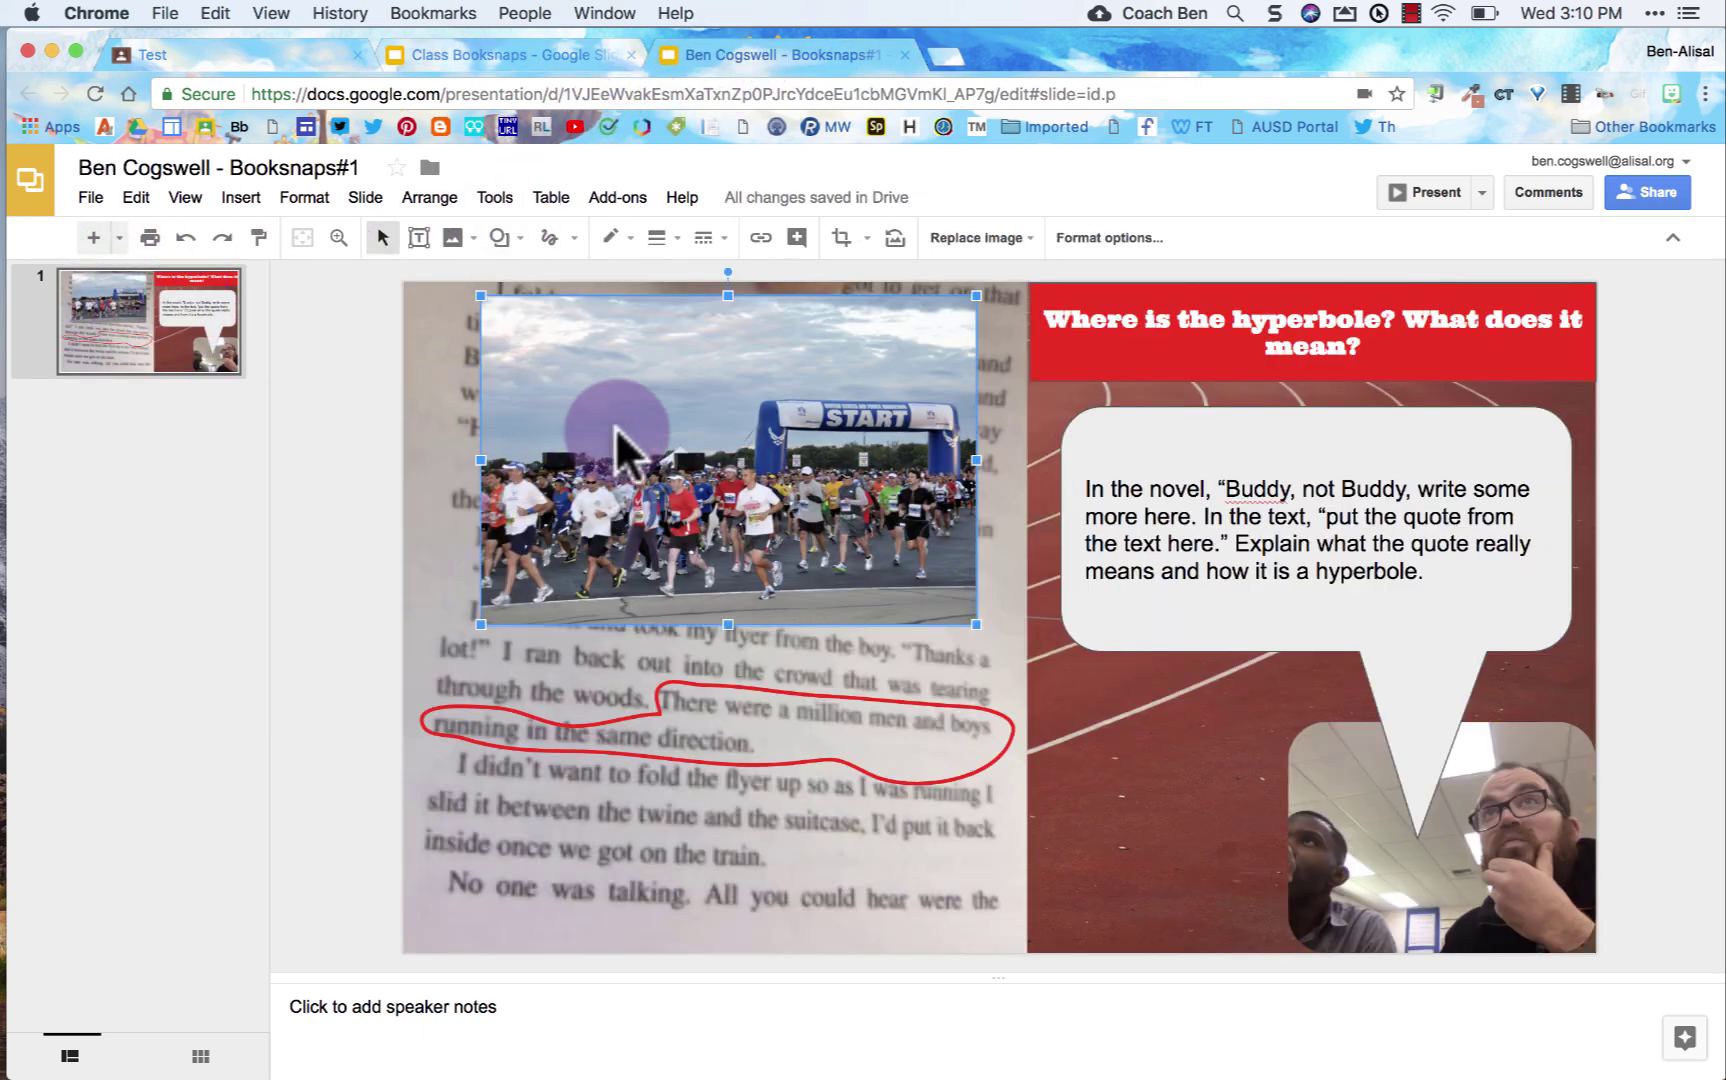
{"action": "left_click", "coordinate": [206, 321]}
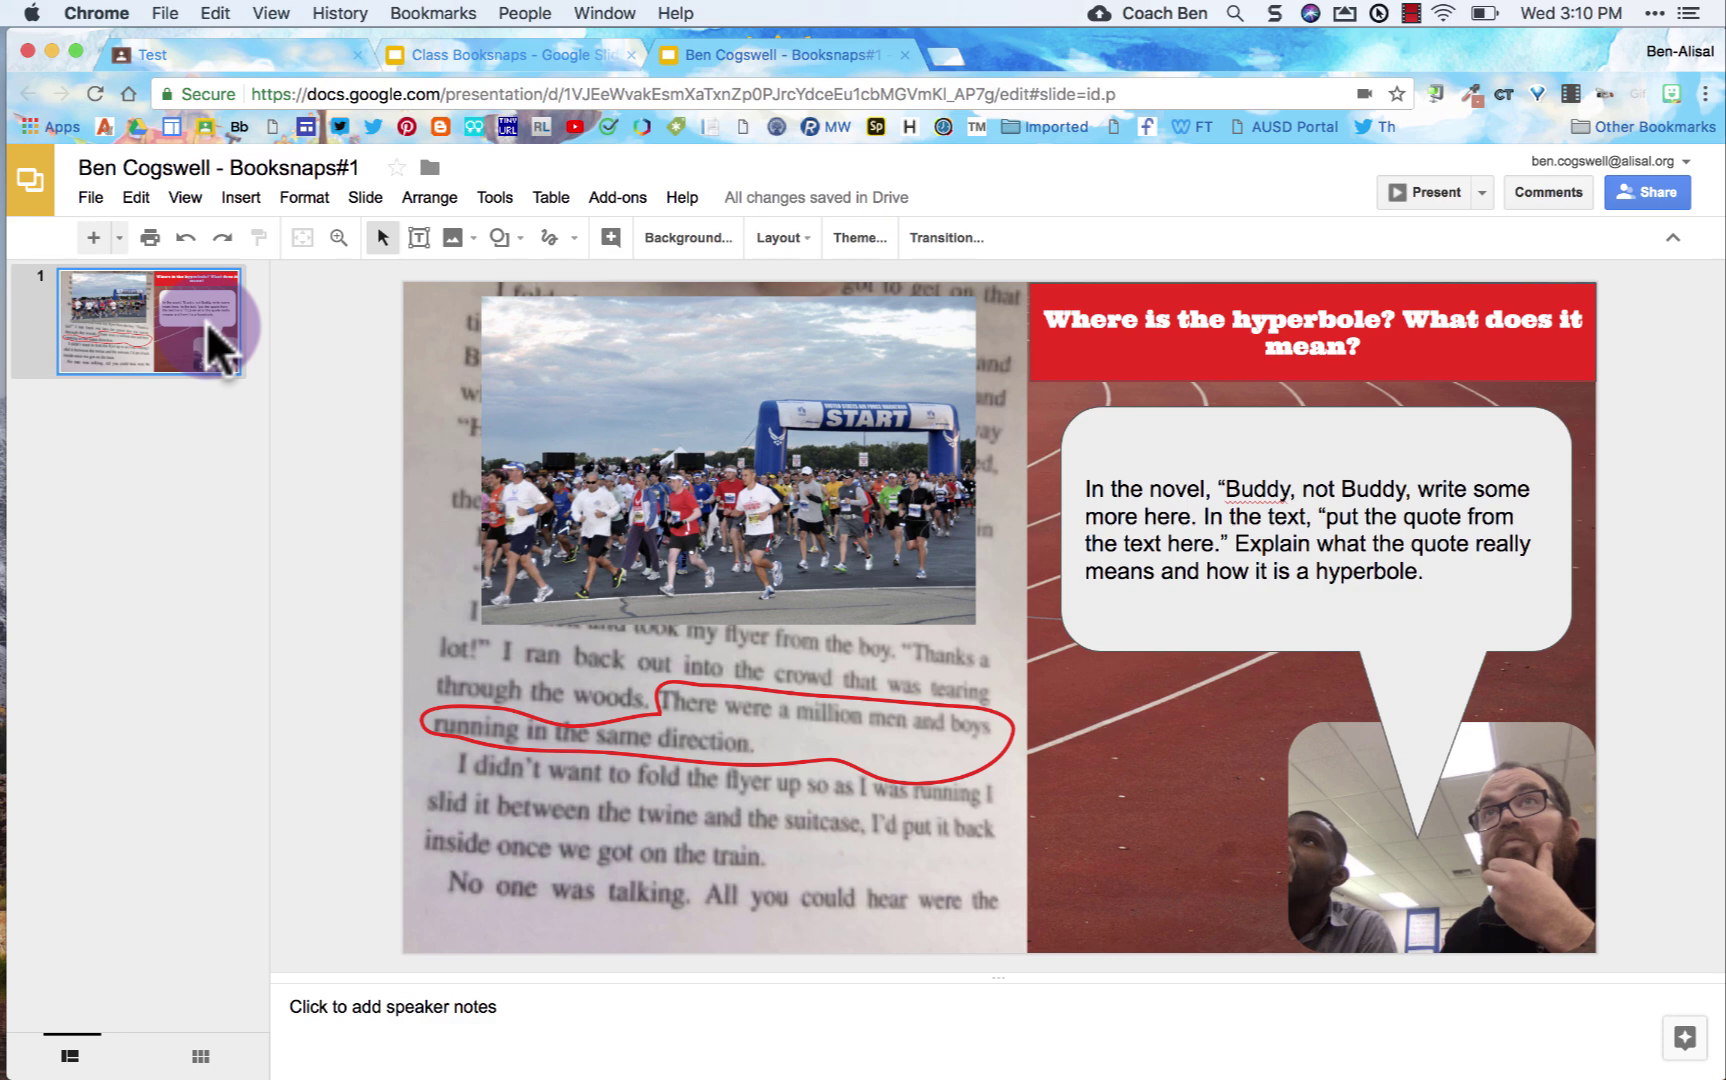
Paste the Booksnaps#1 slide after slide 2 of Class Booksnaps, choosing Do not link.
{"action": "left_click", "coordinate": [430, 51]}
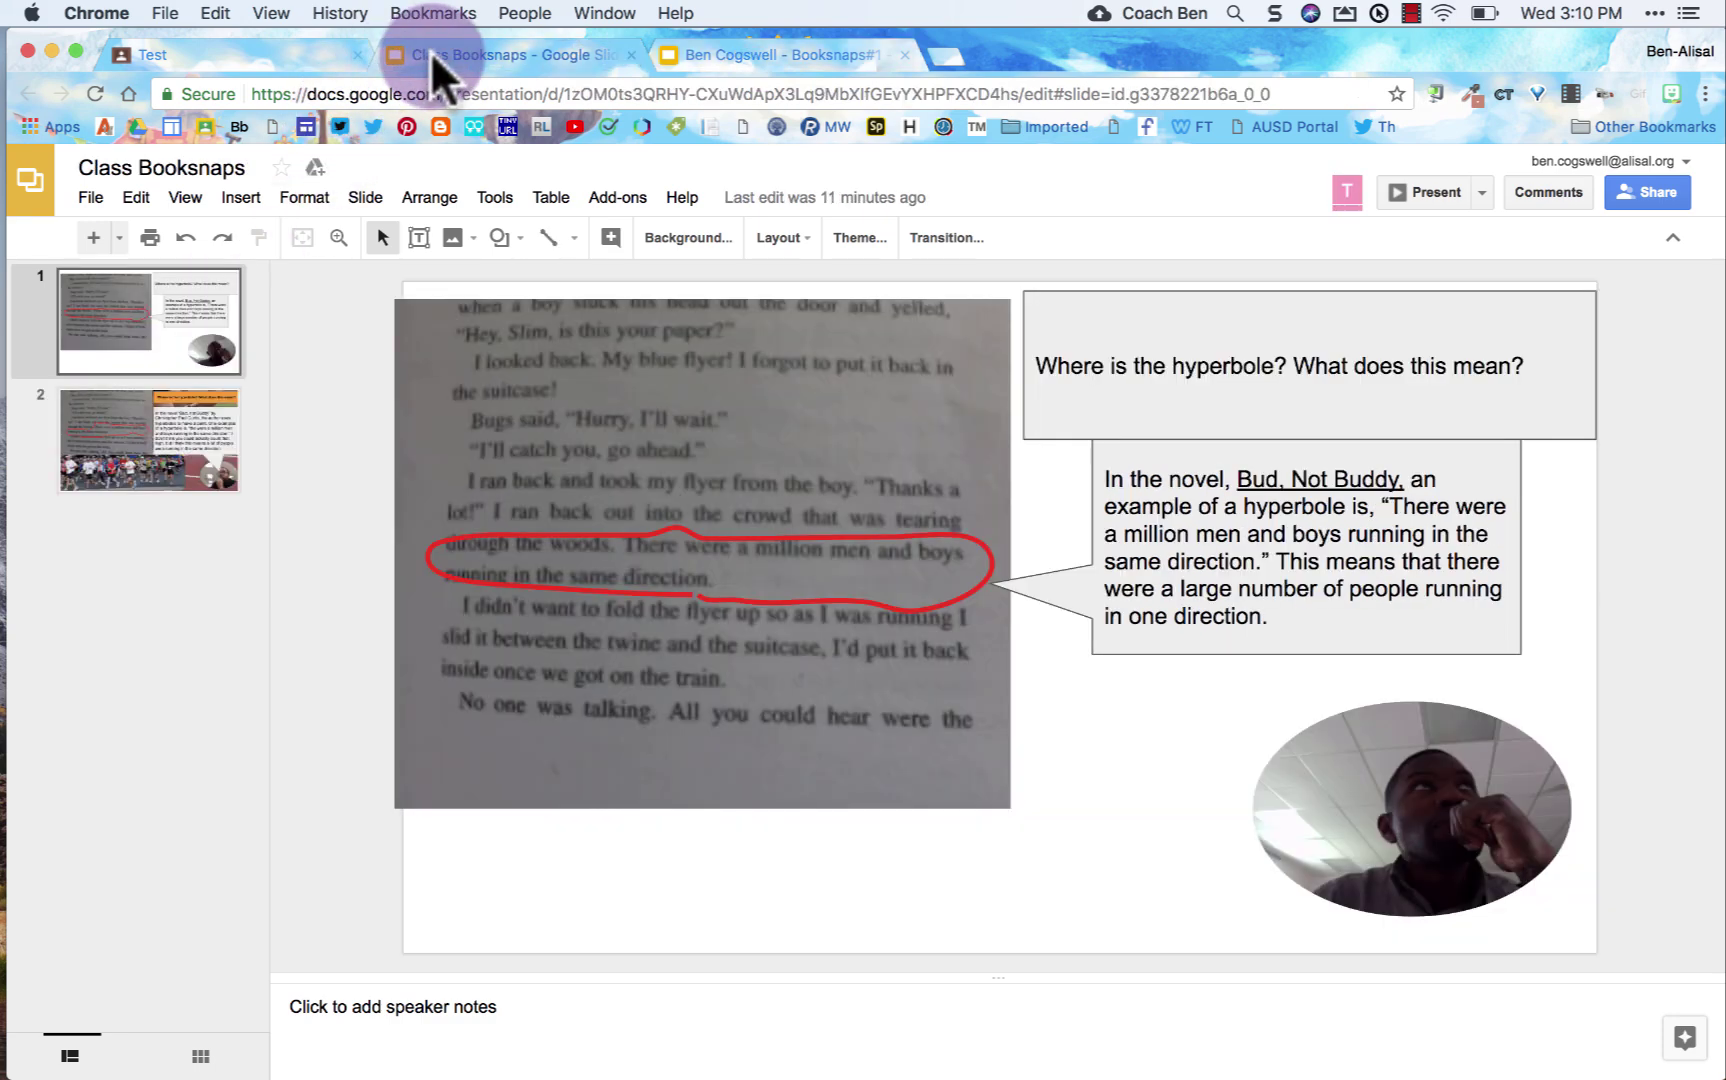
{"action": "left_click", "coordinate": [205, 500]}
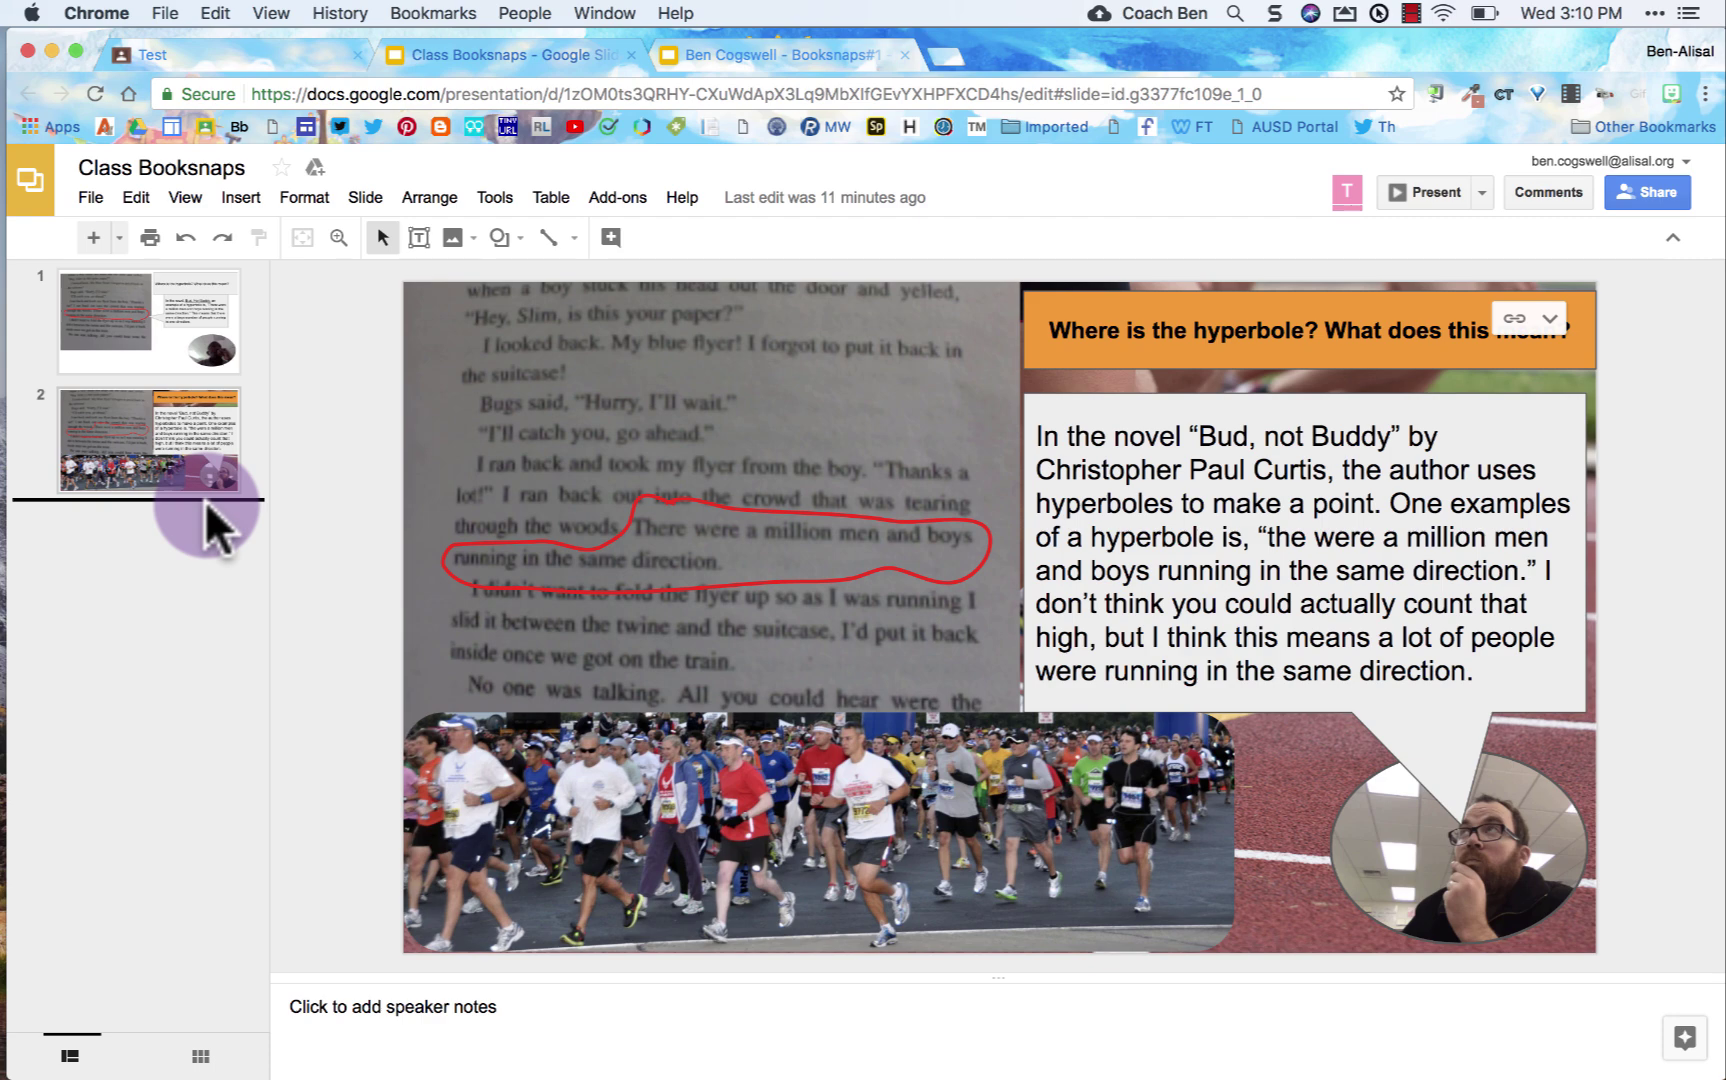
{"action": "key", "text": "super+v"}
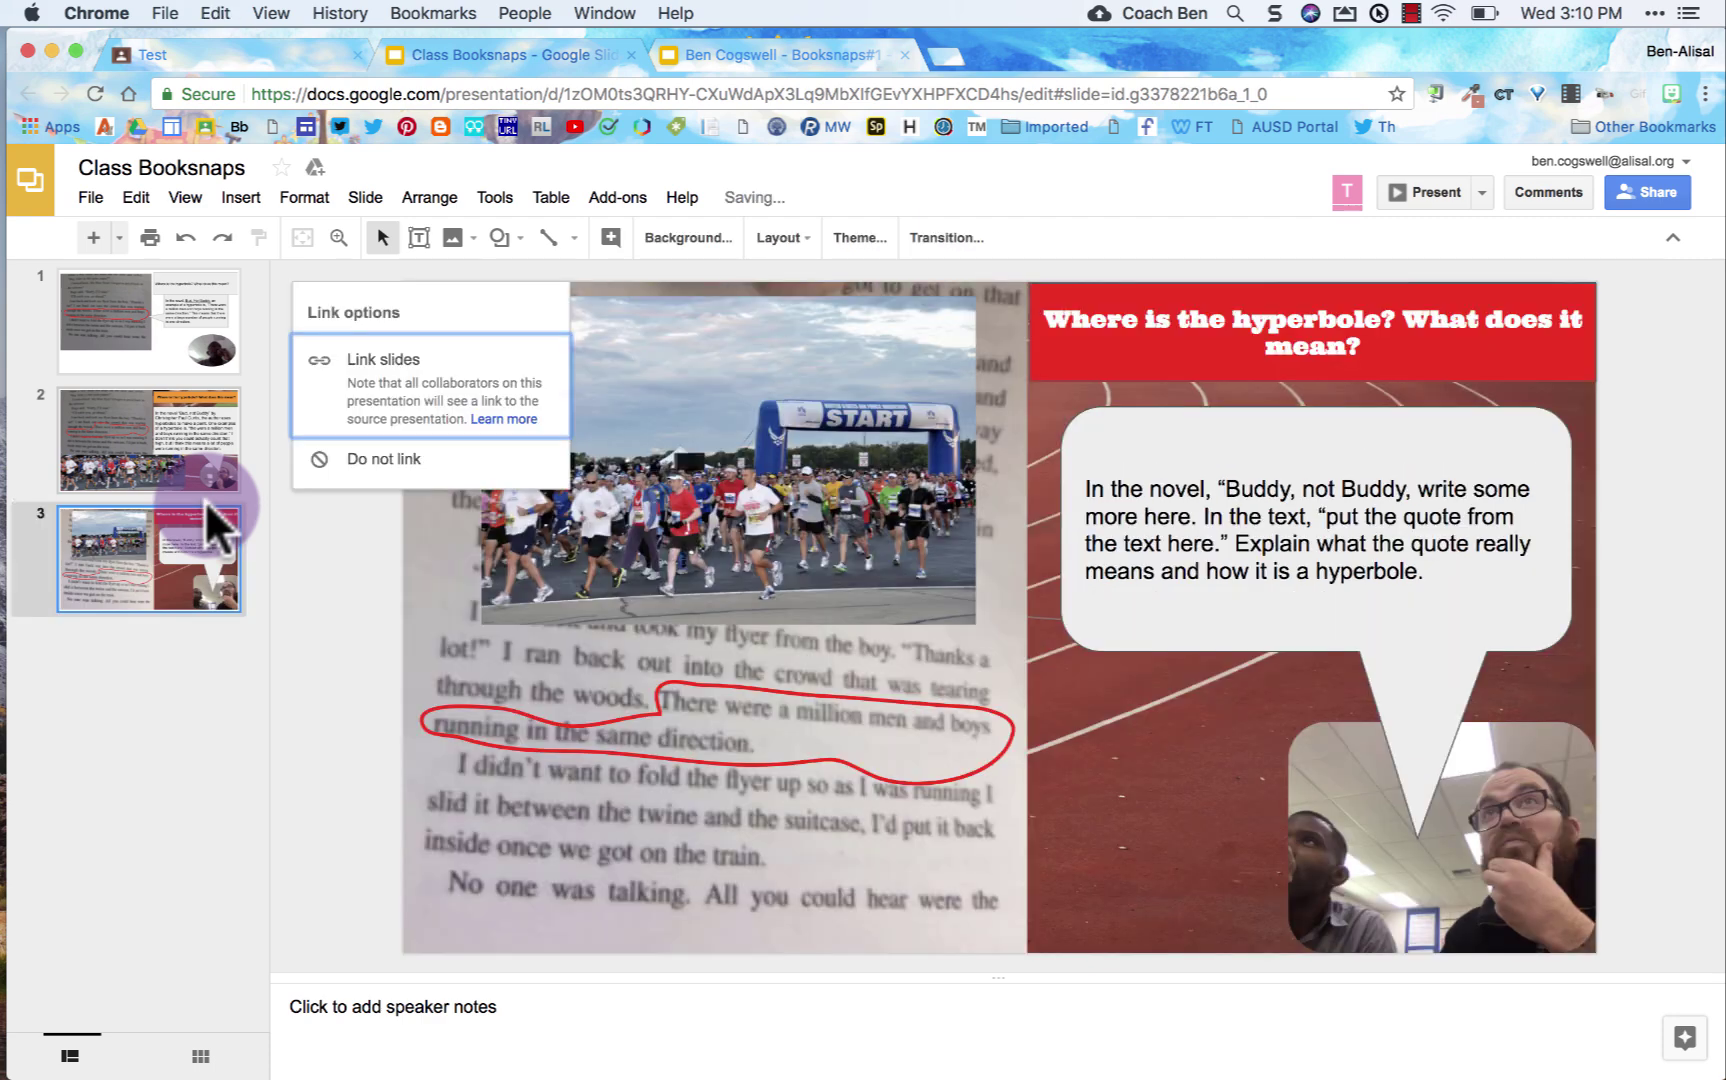
{"action": "left_click", "coordinate": [410, 460]}
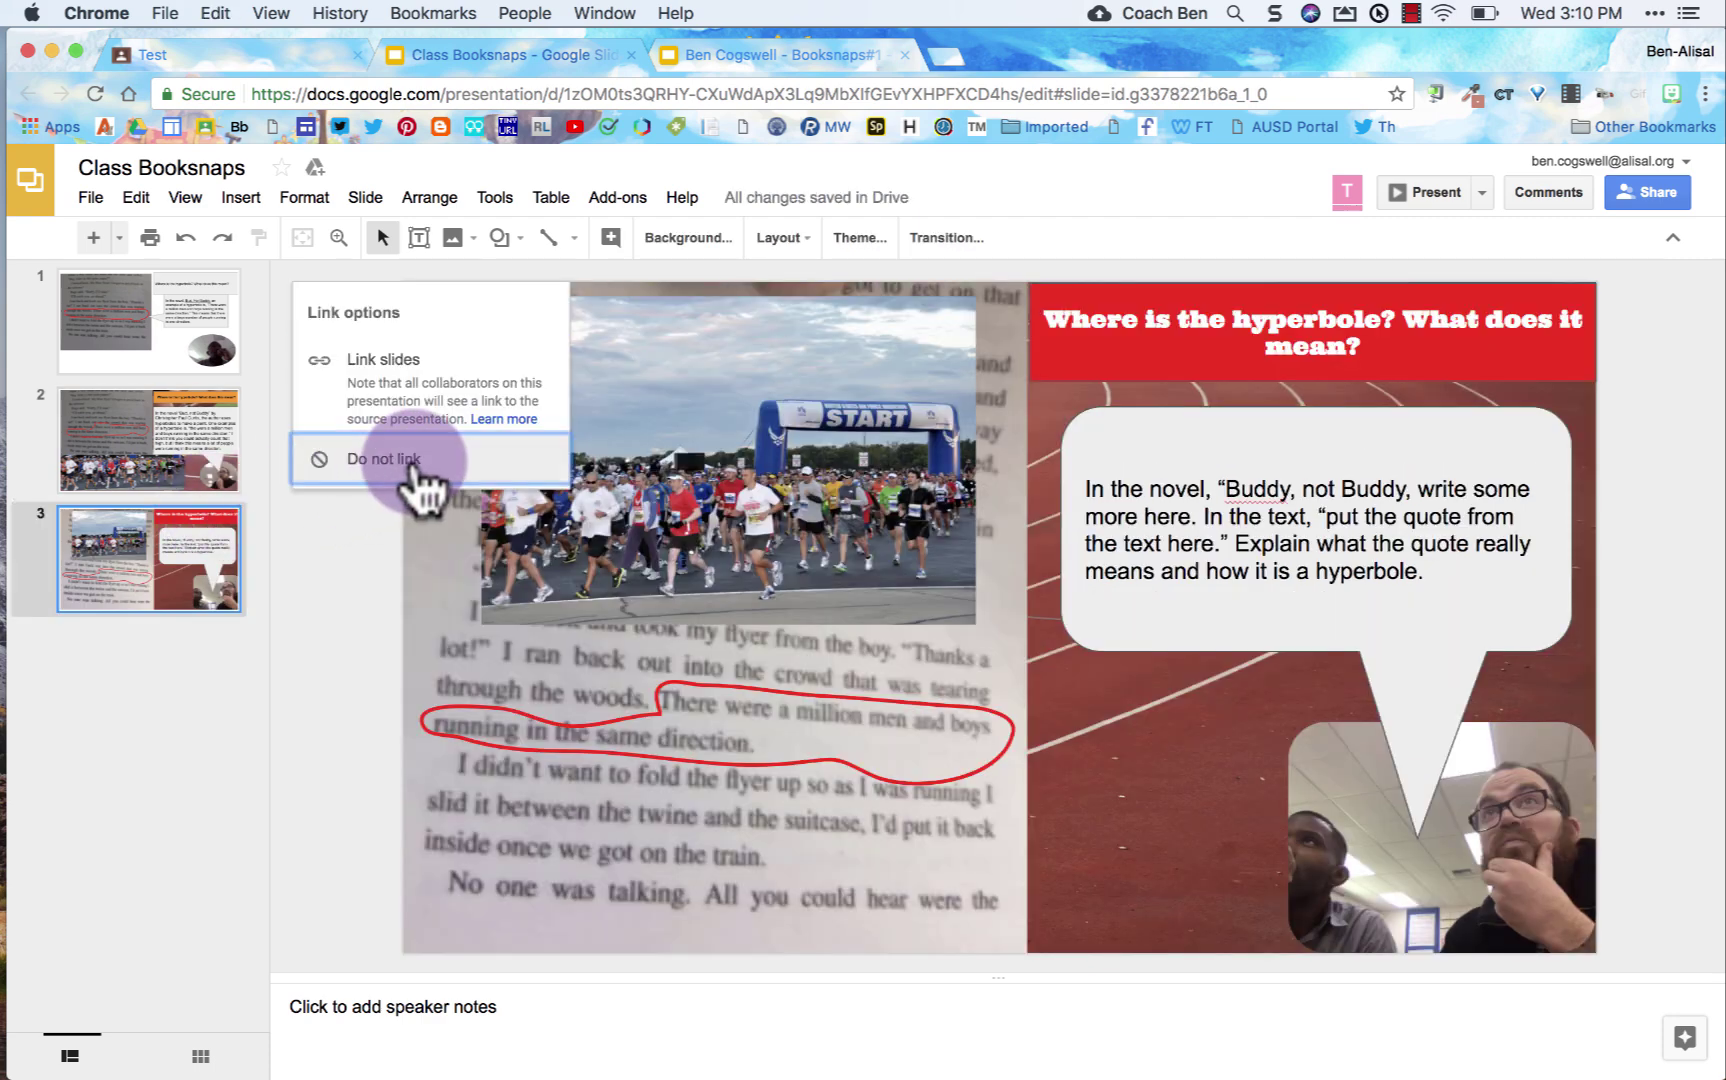
Step through the class deck's slides to check the pasted slide.
{"action": "left_click", "coordinate": [191, 348]}
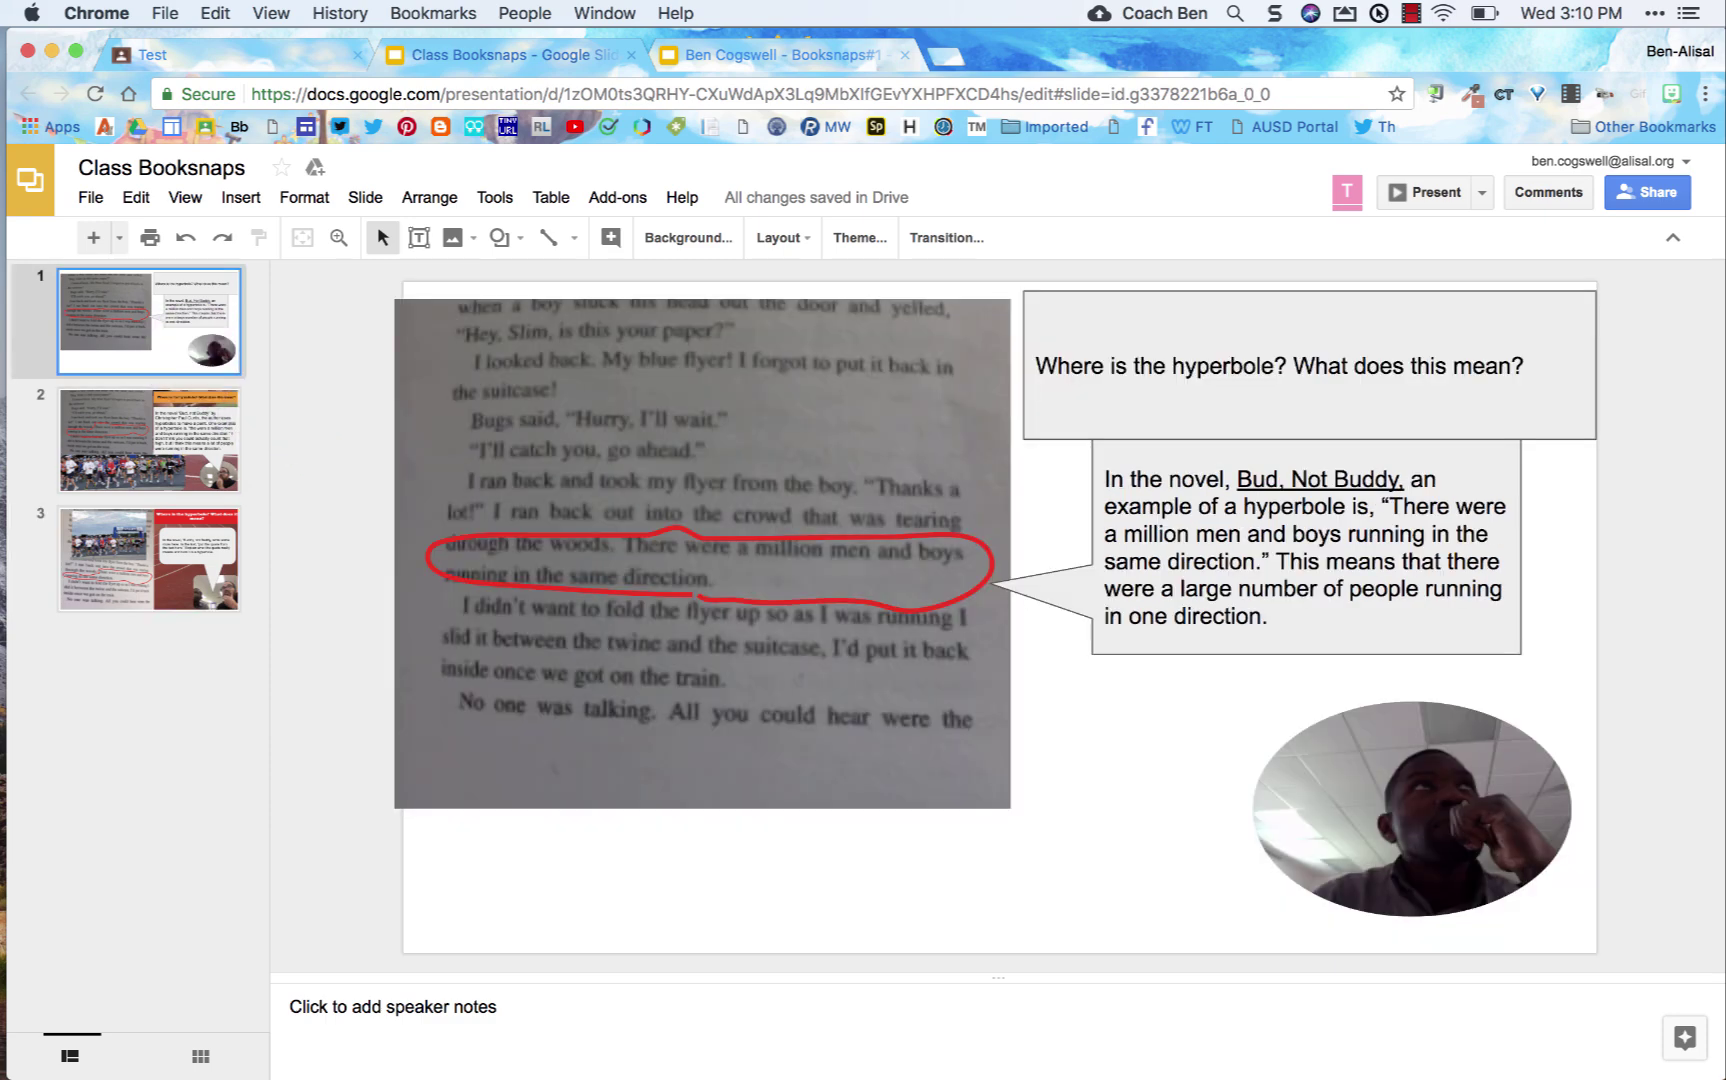
{"action": "key", "text": "Down"}
{"action": "key", "text": "Down"}
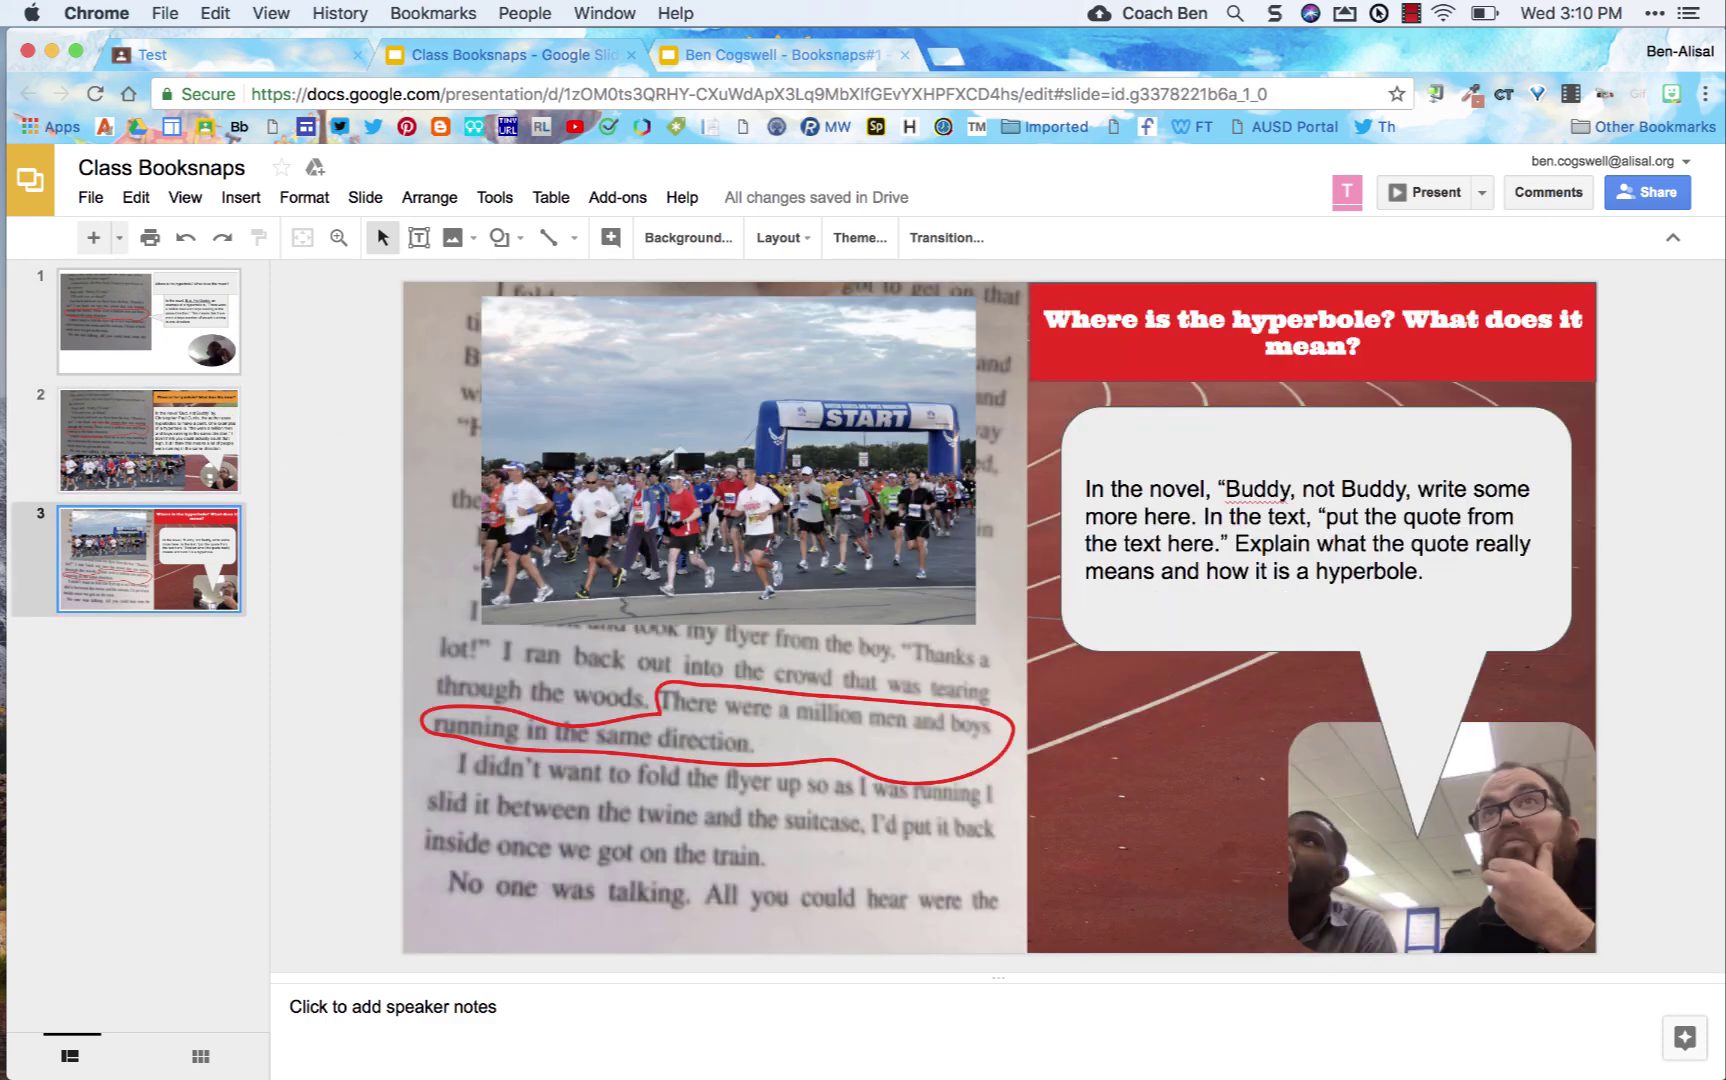
{"action": "key", "text": "Up"}
{"action": "key", "text": "Up"}
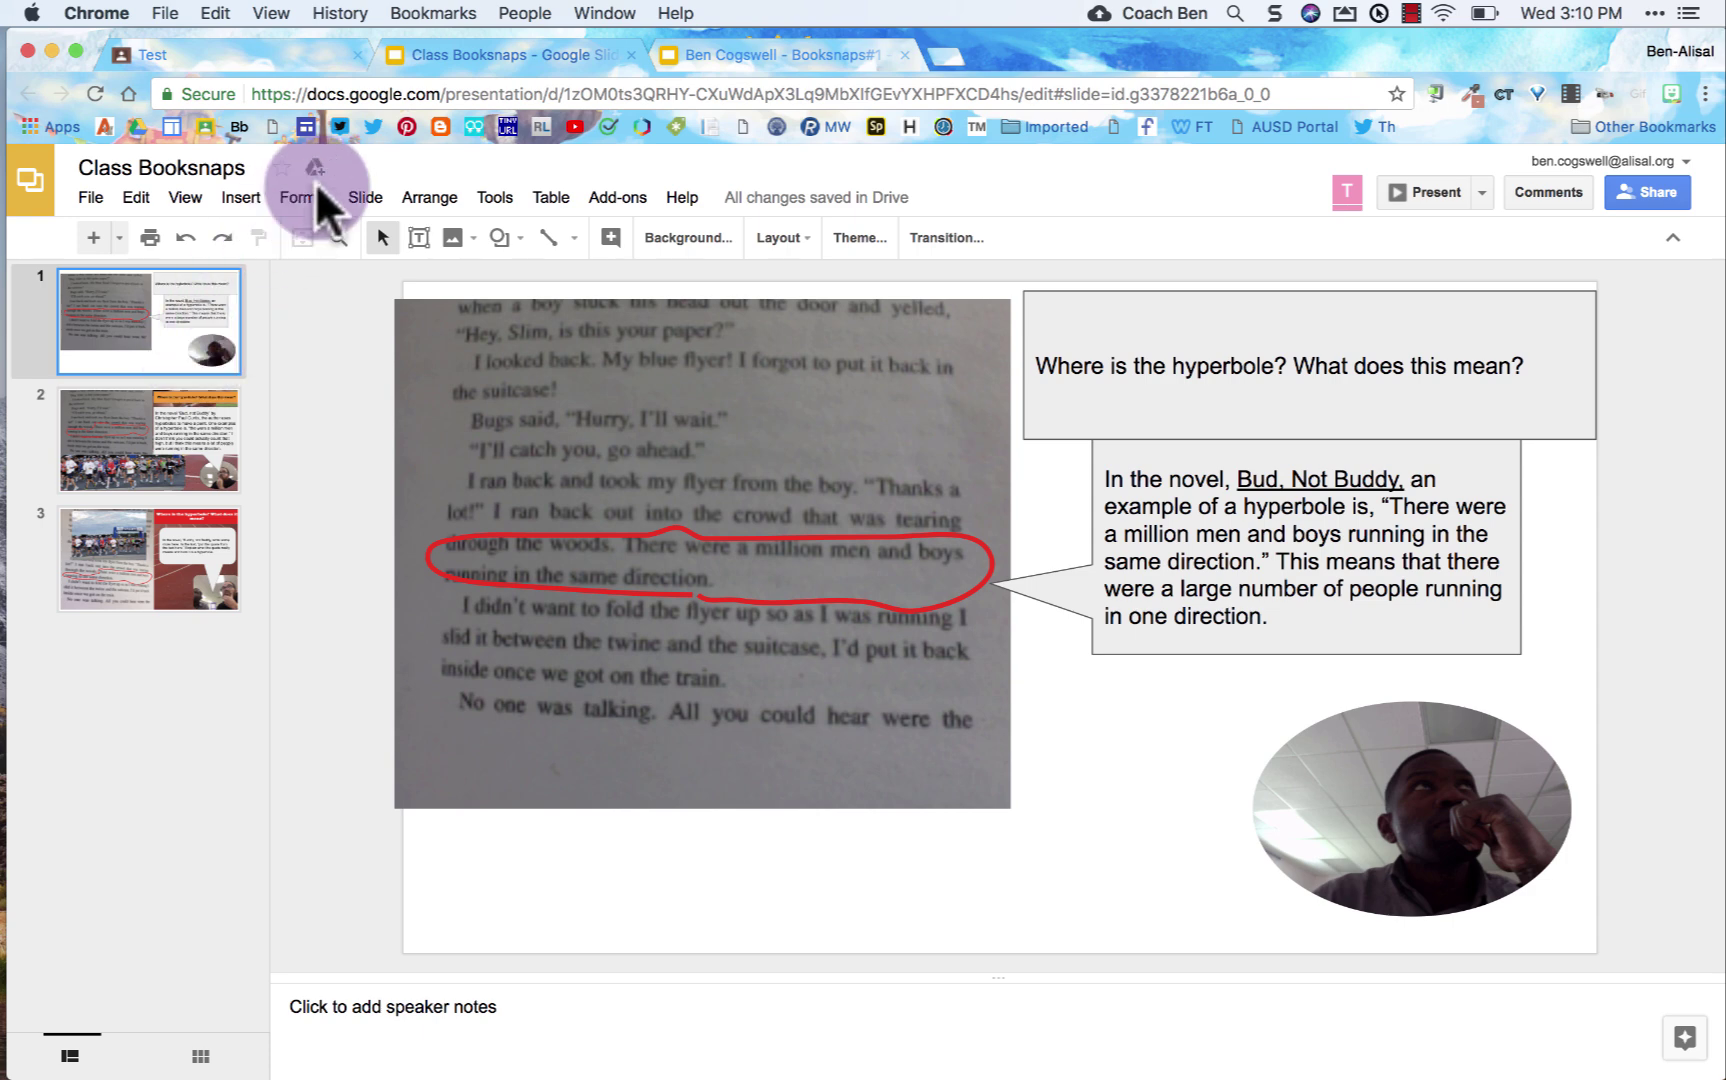
Switch back to the Booksnaps#1 presentation tab.
{"action": "left_click", "coordinate": [693, 55]}
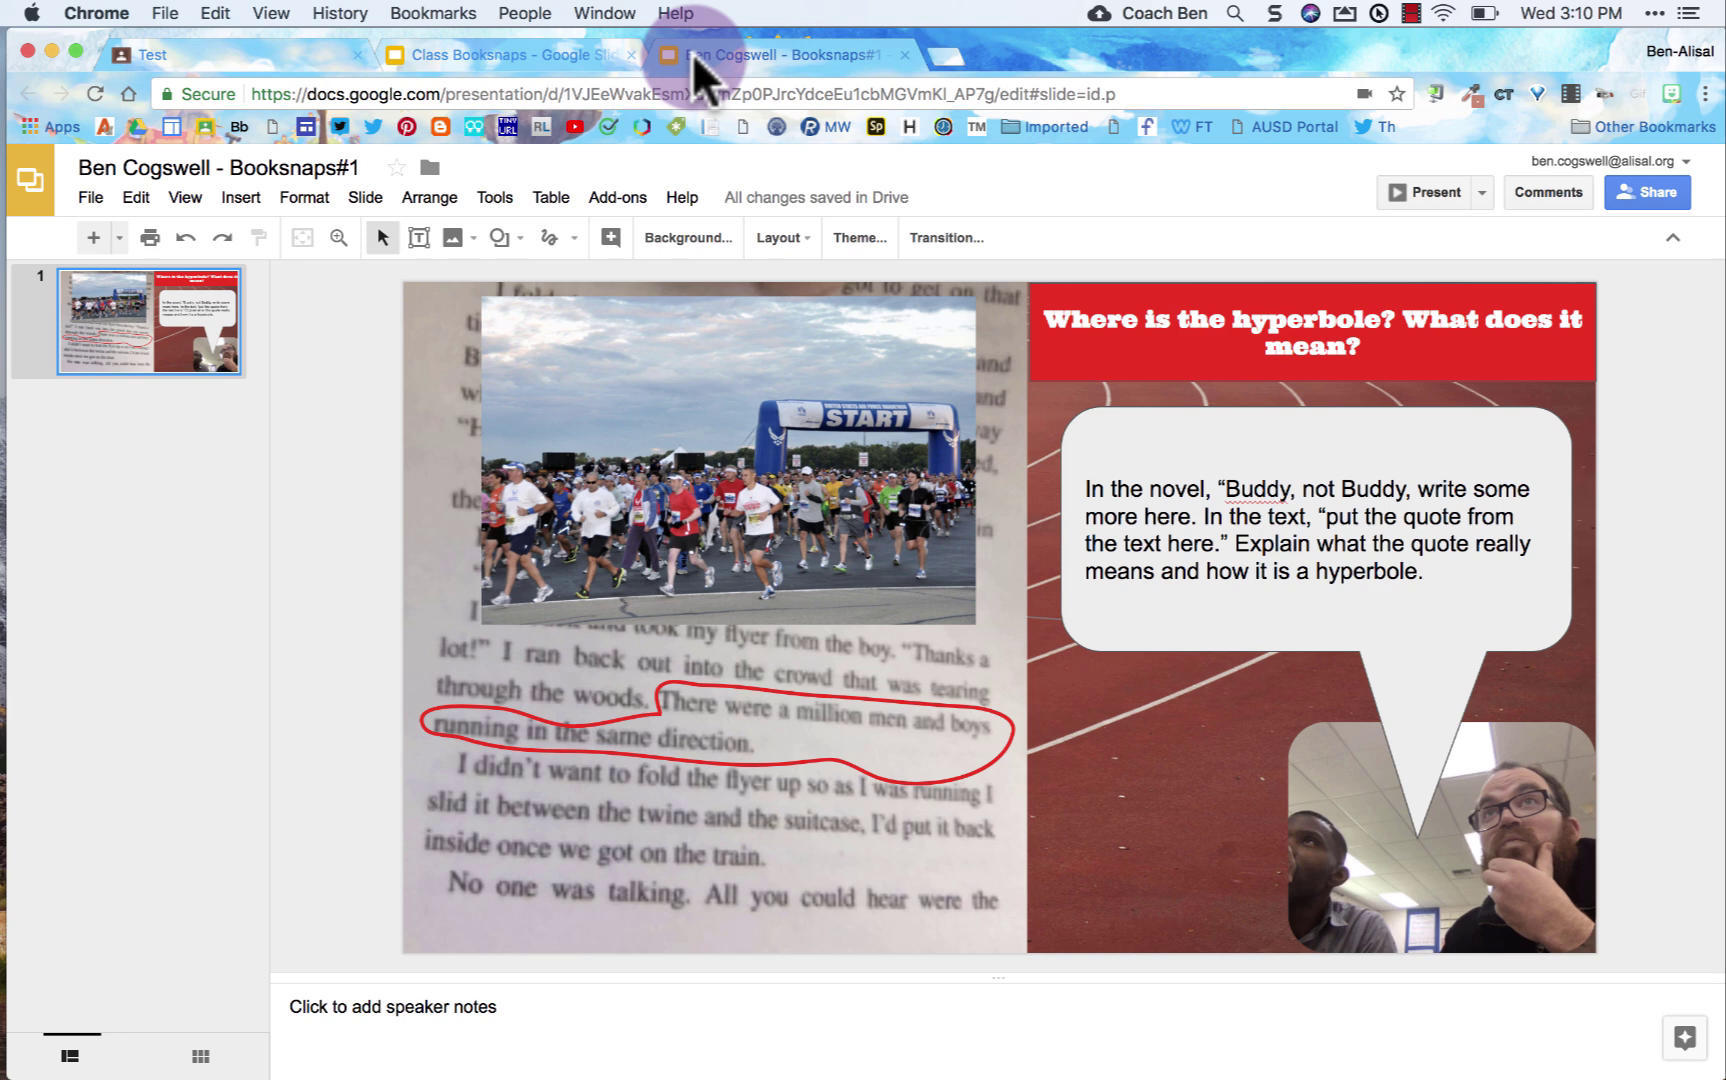